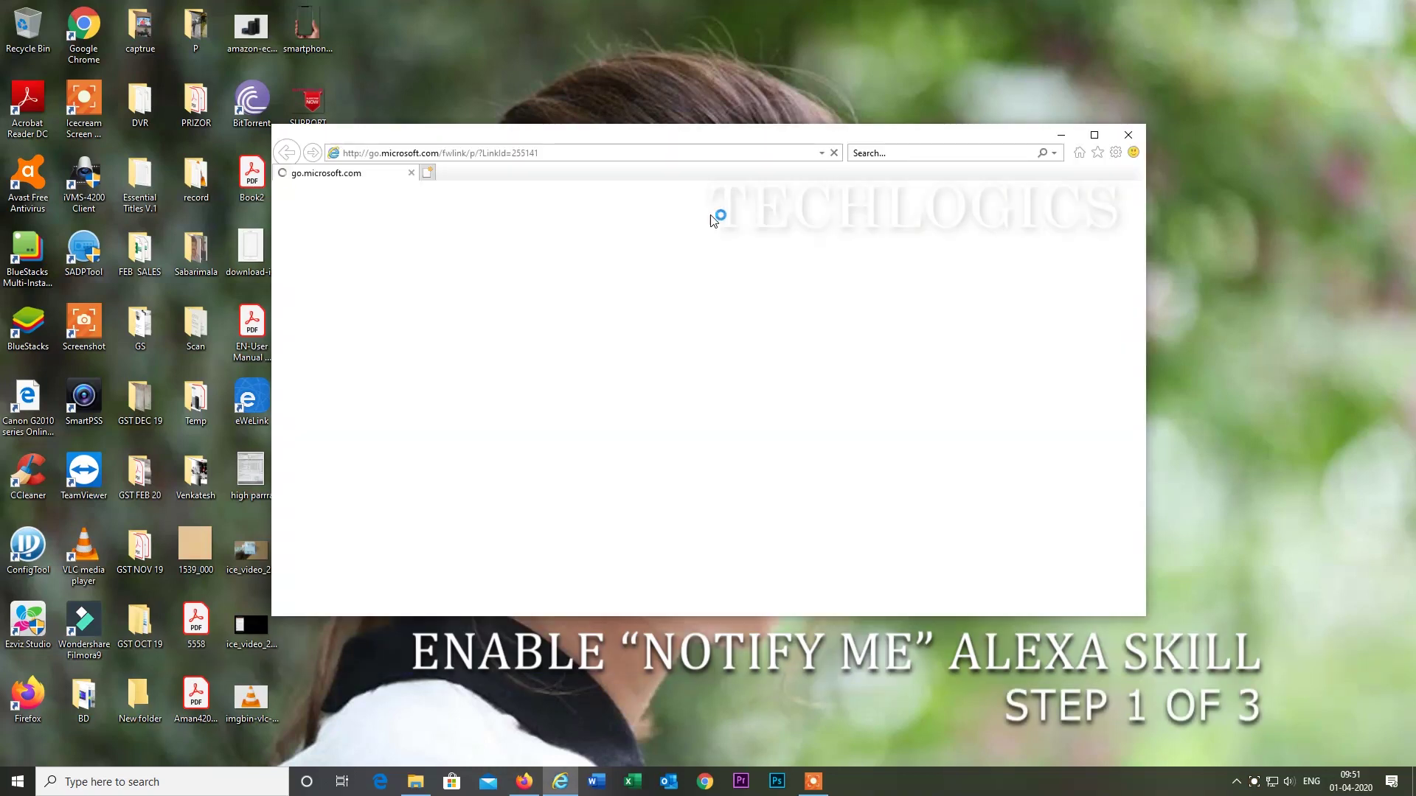
Maximize Firefox, go to alexa.amazon.in and sign in with the saved login.
{"action": "left_click", "coordinate": [1095, 135]}
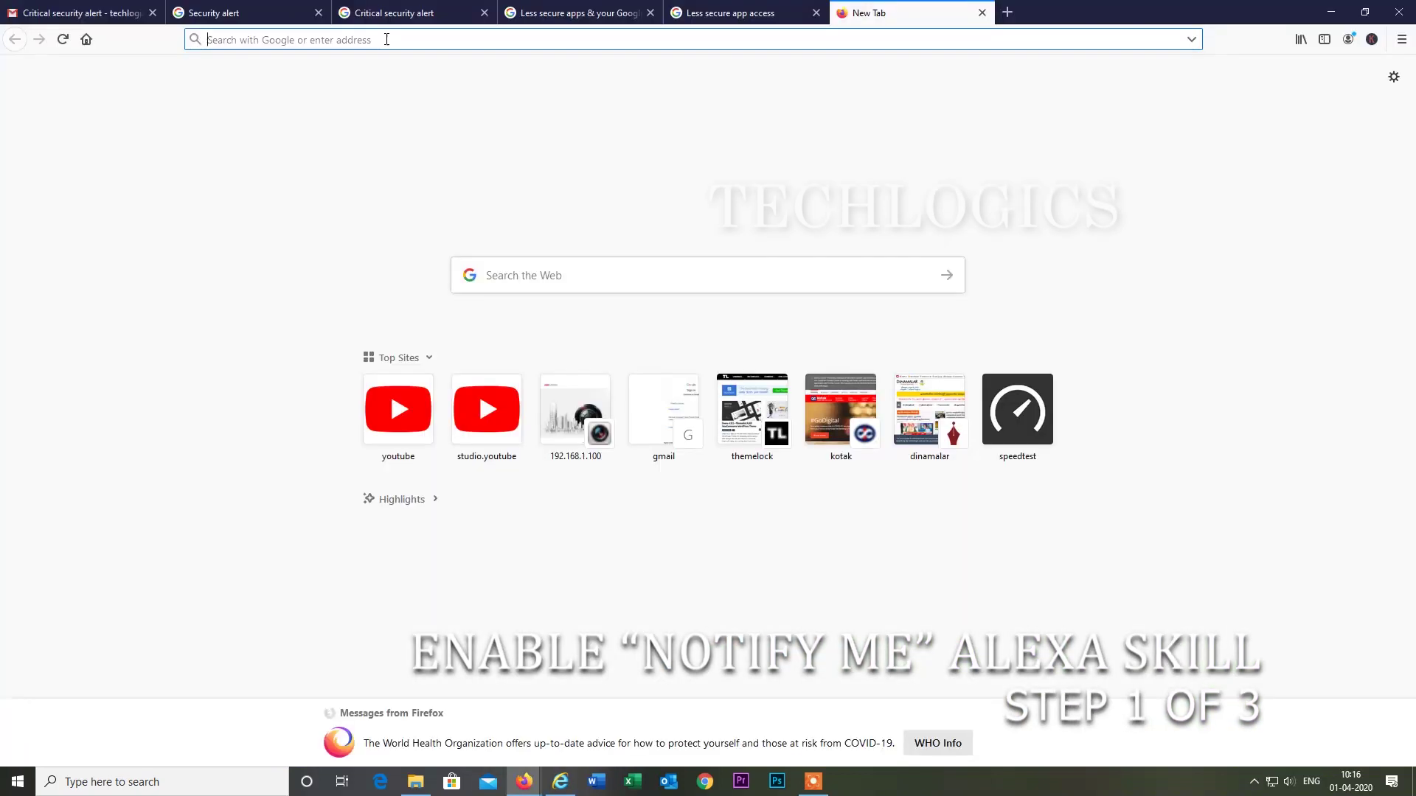
{"action": "type", "text": "ale"}
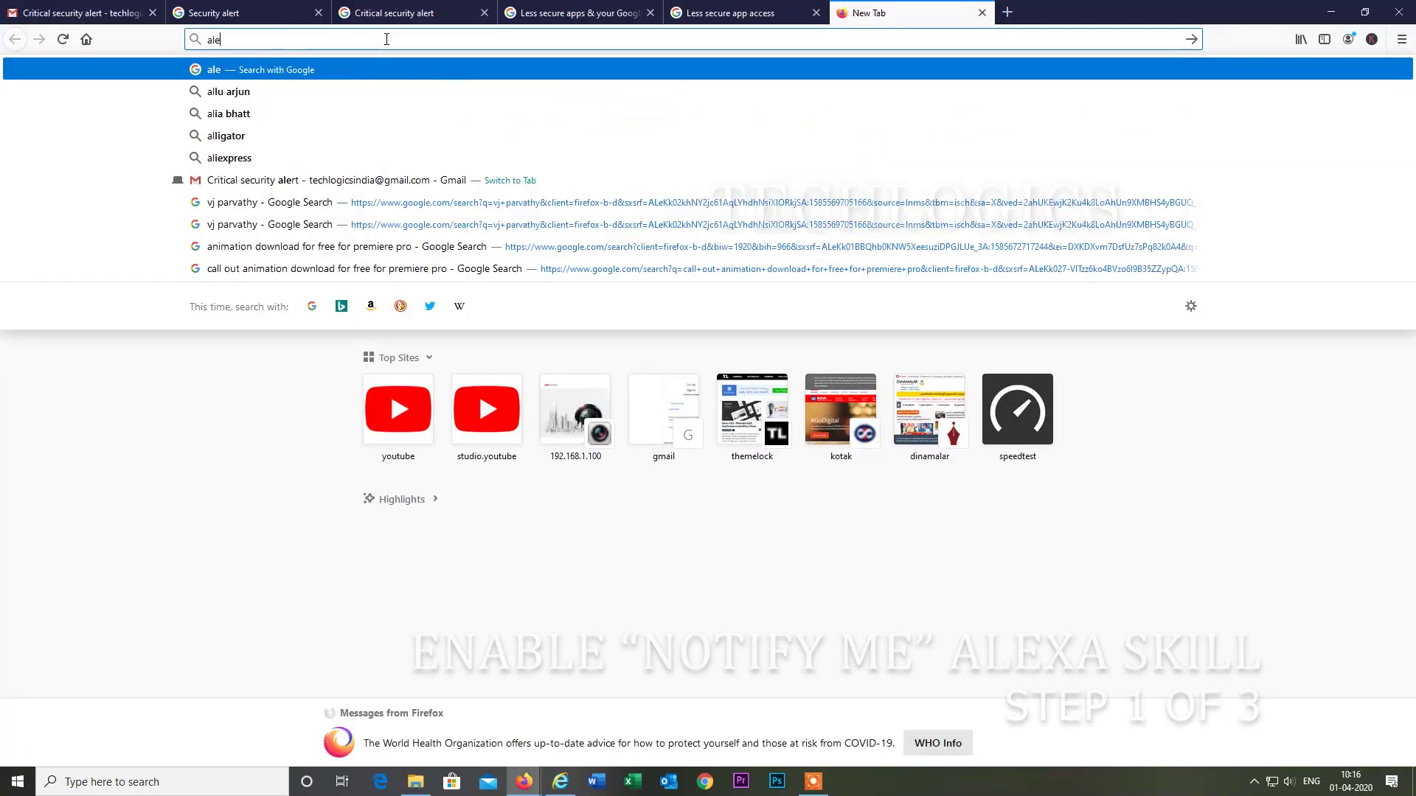
{"action": "type", "text": "xa."}
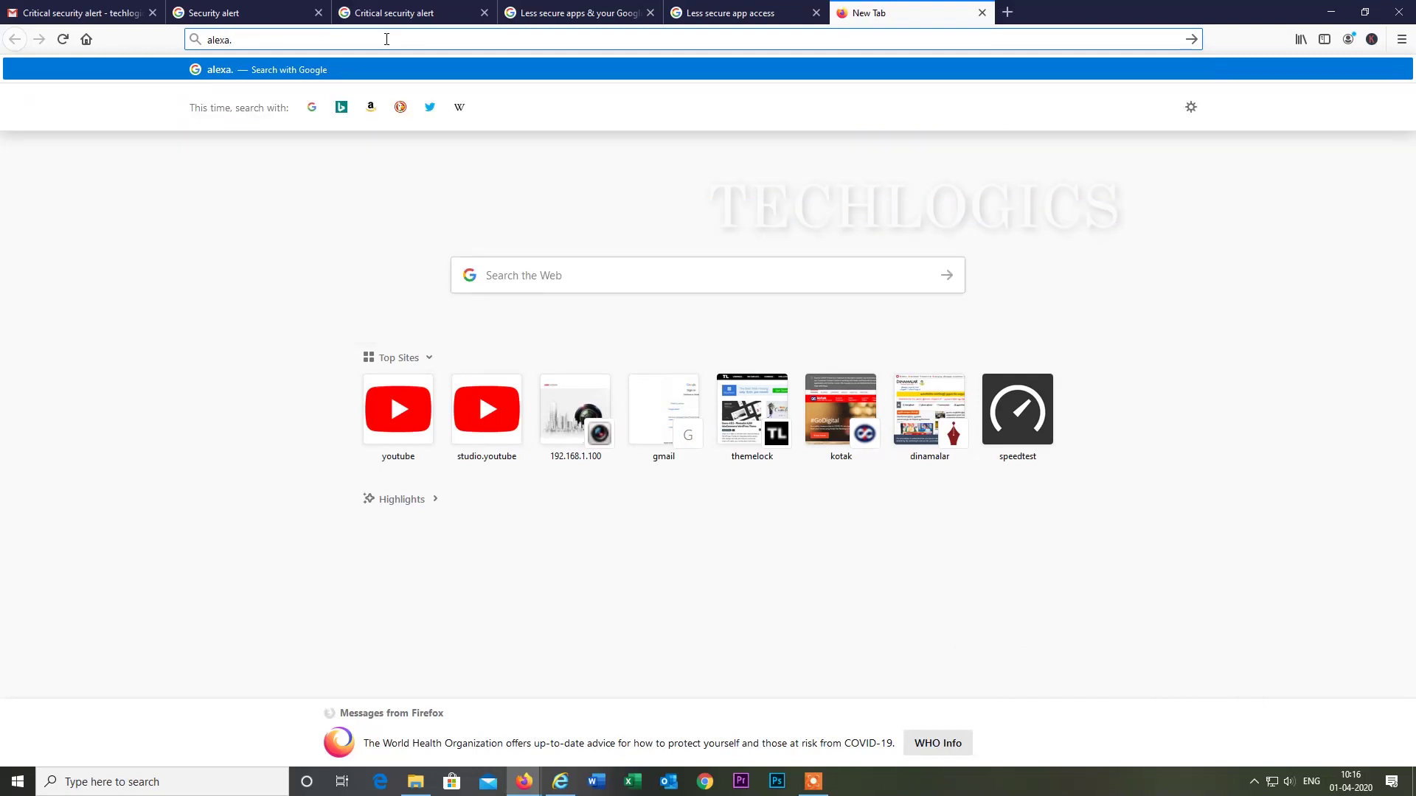
{"action": "type", "text": "amazon"}
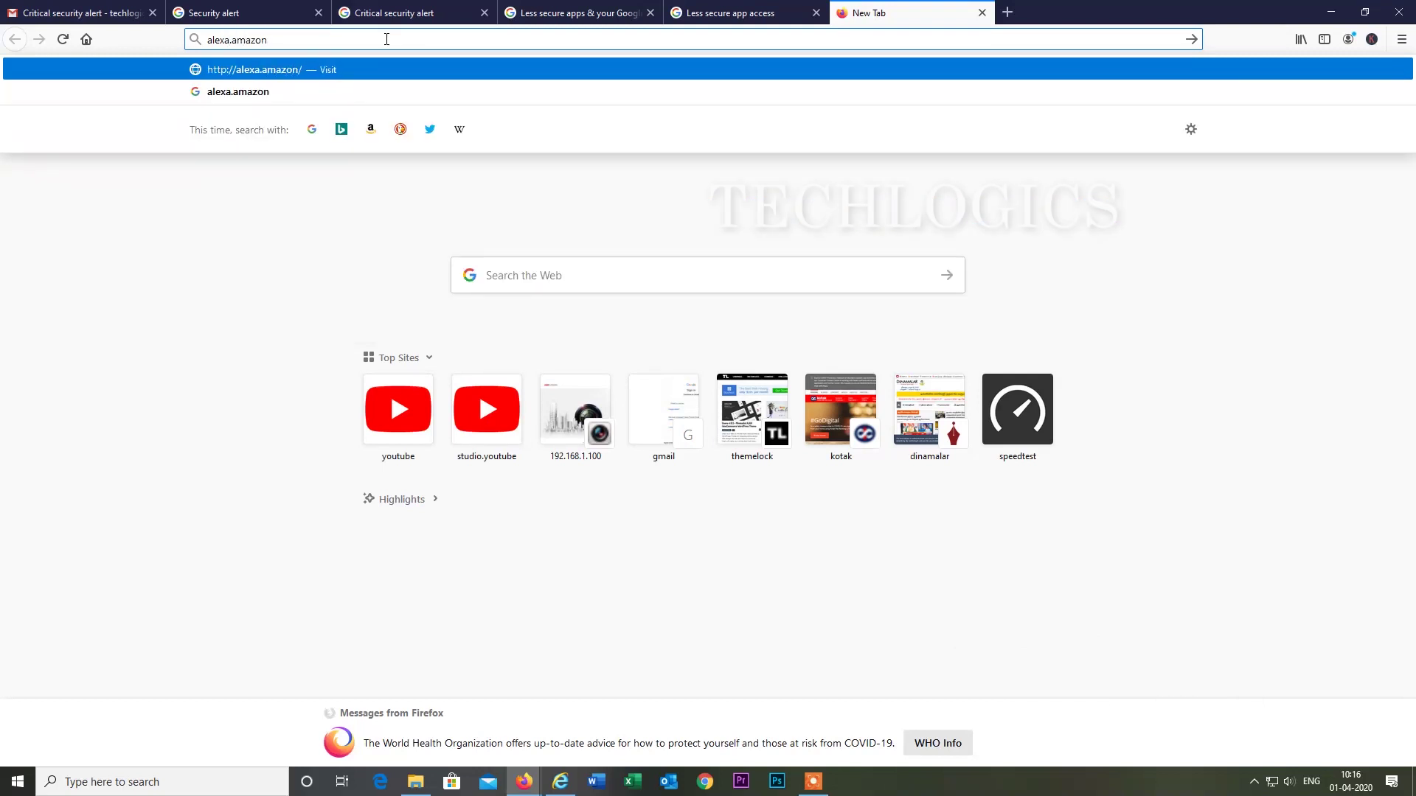
{"action": "type", "text": ".in"}
{"action": "key", "text": "Return"}
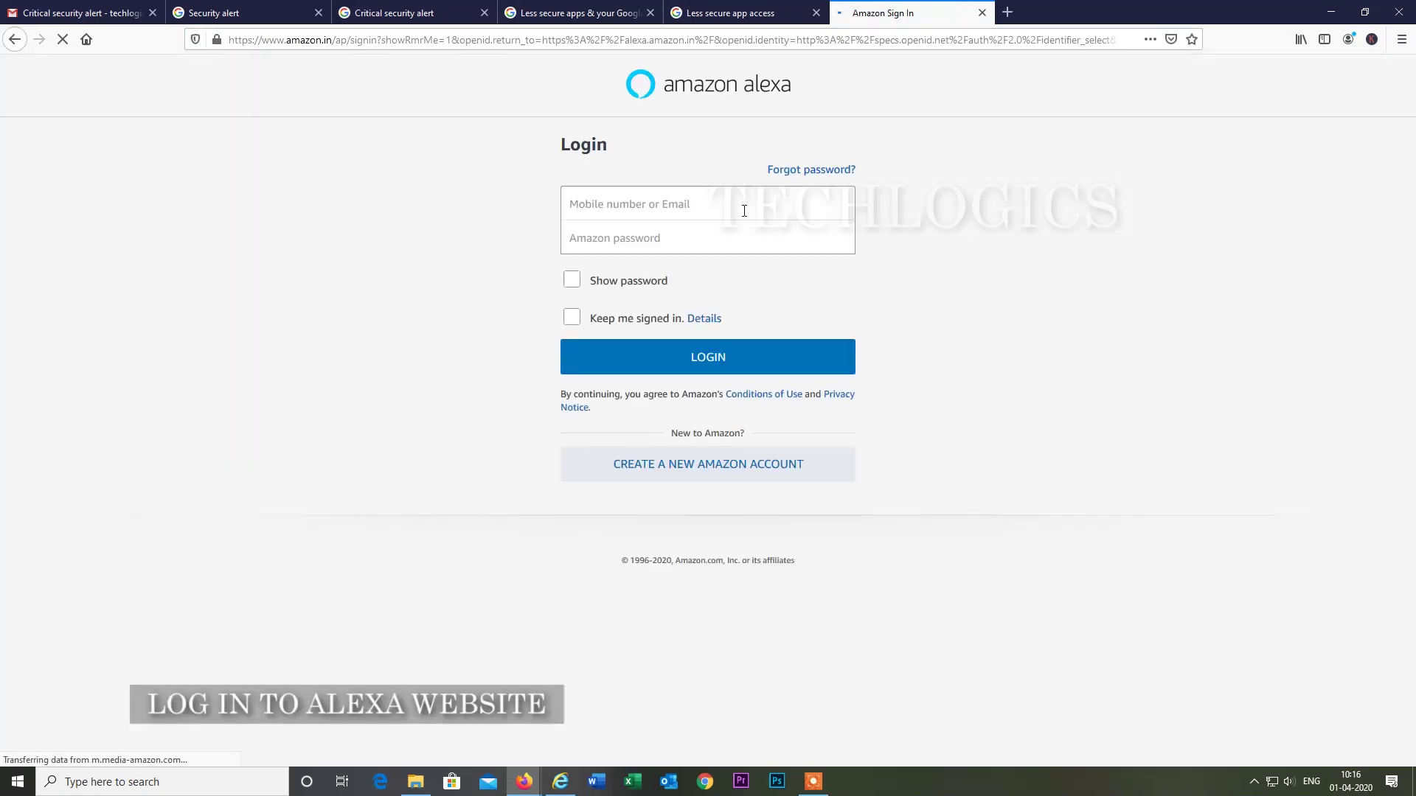
{"action": "left_click", "coordinate": [722, 199]}
{"action": "left_click", "coordinate": [689, 228]}
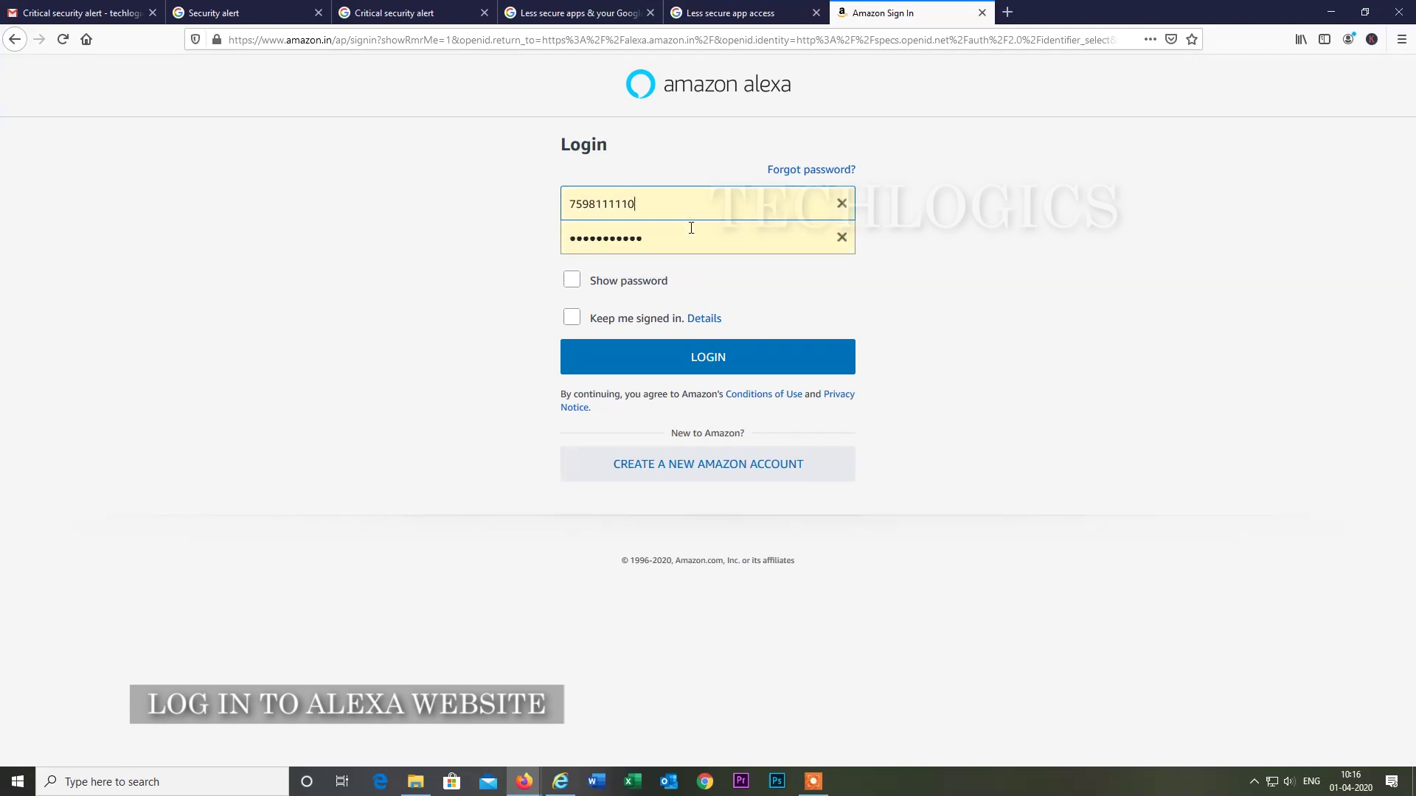
{"action": "left_click", "coordinate": [703, 356]}
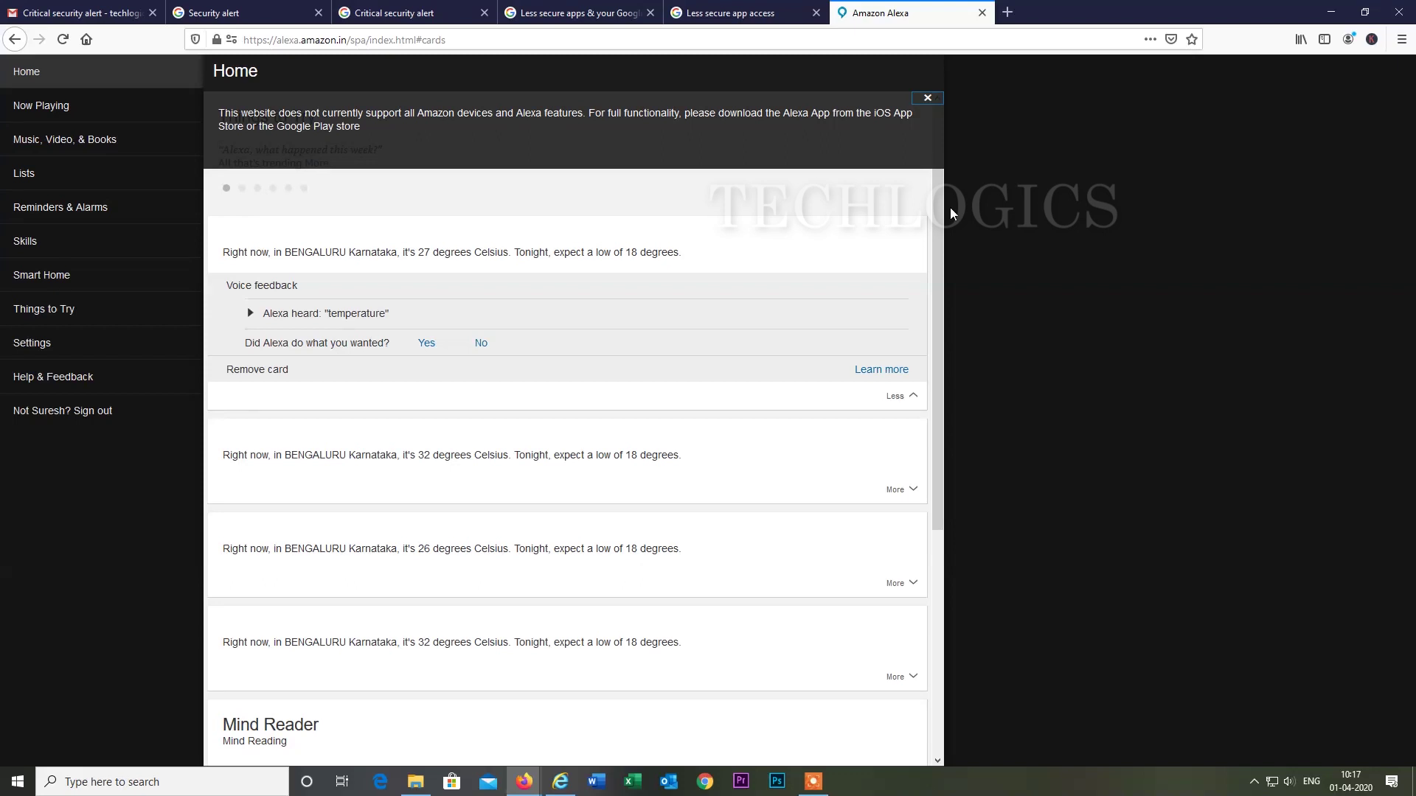
Search the Alexa skills catalogue for 'notify m' and open the Notify Me skill.
{"action": "left_click", "coordinate": [54, 248]}
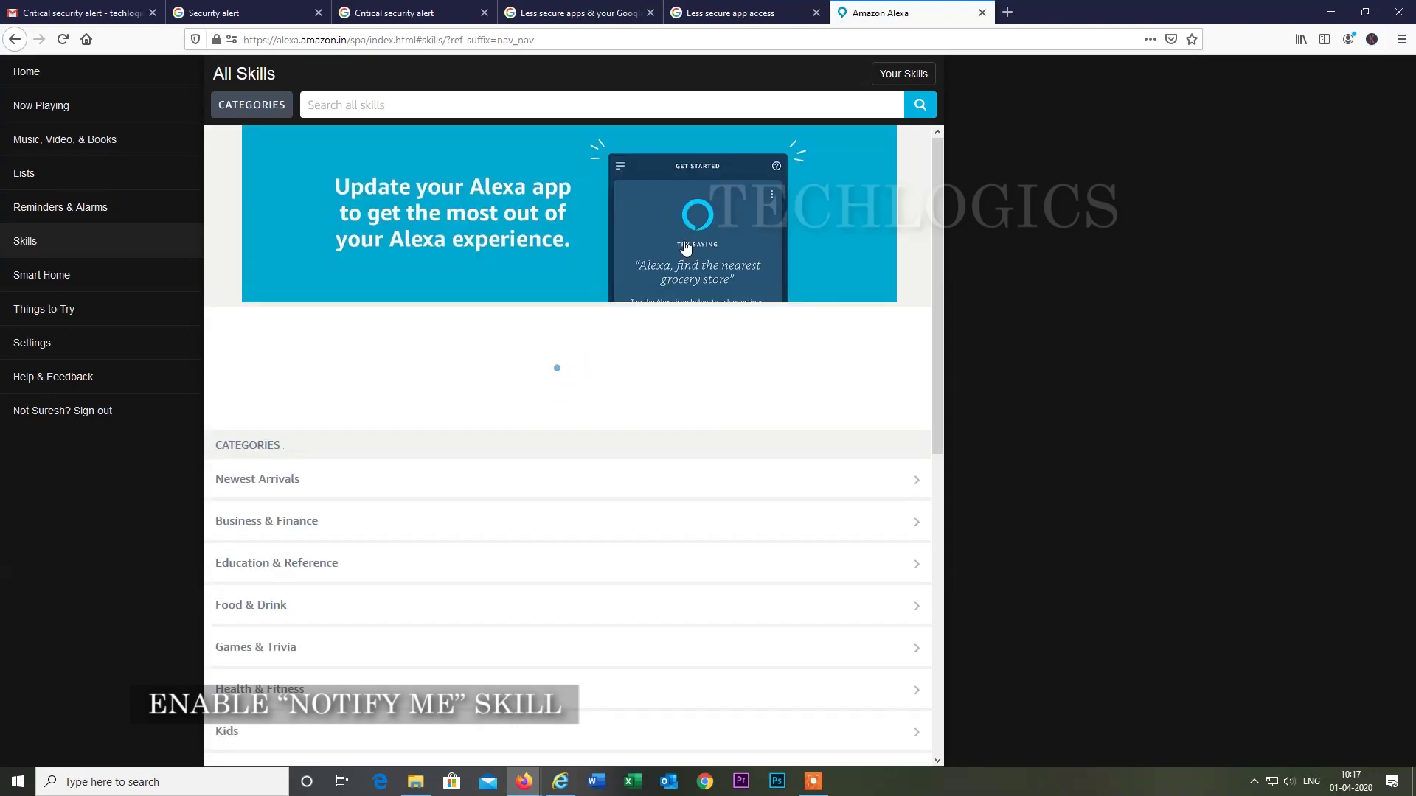
{"action": "left_click", "coordinate": [811, 104]}
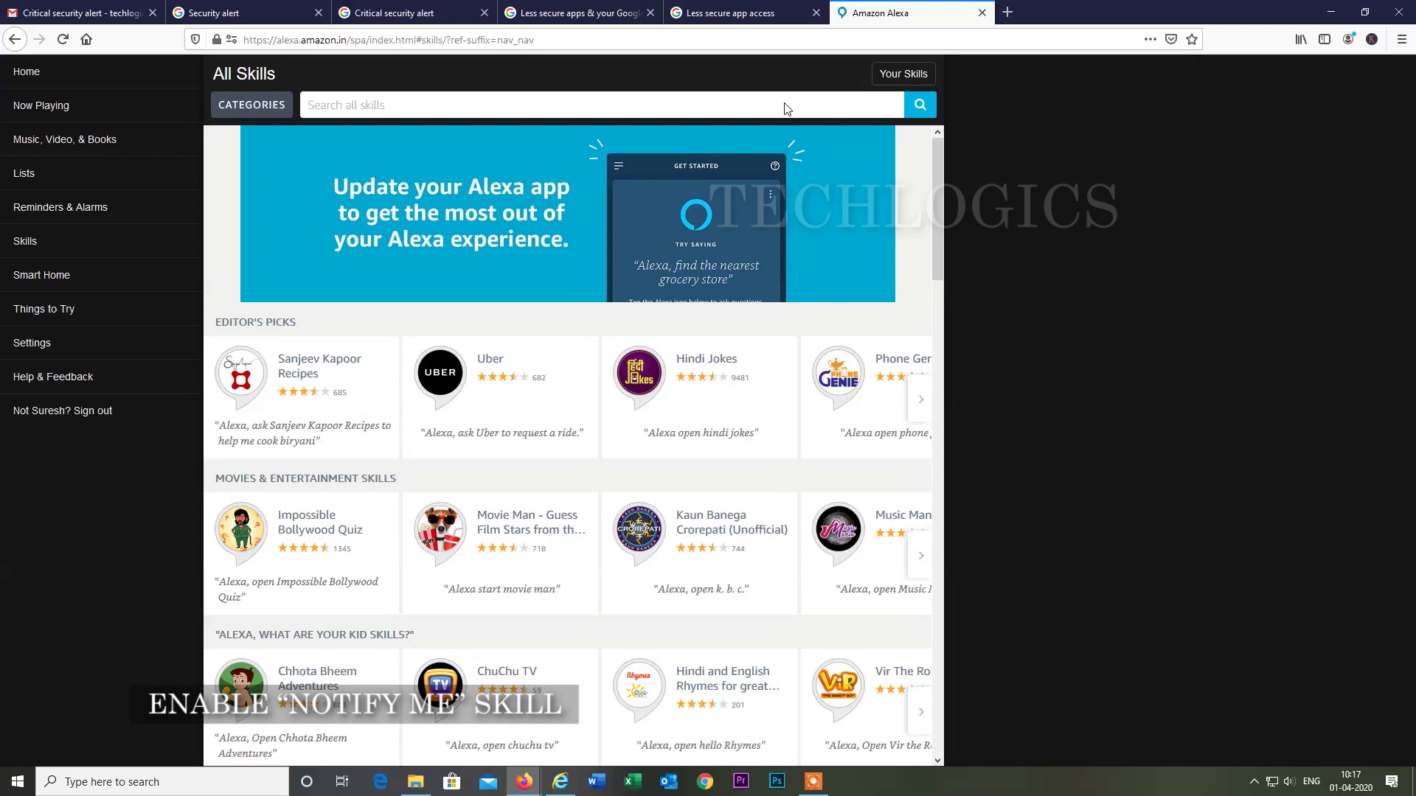
{"action": "type", "text": "n"}
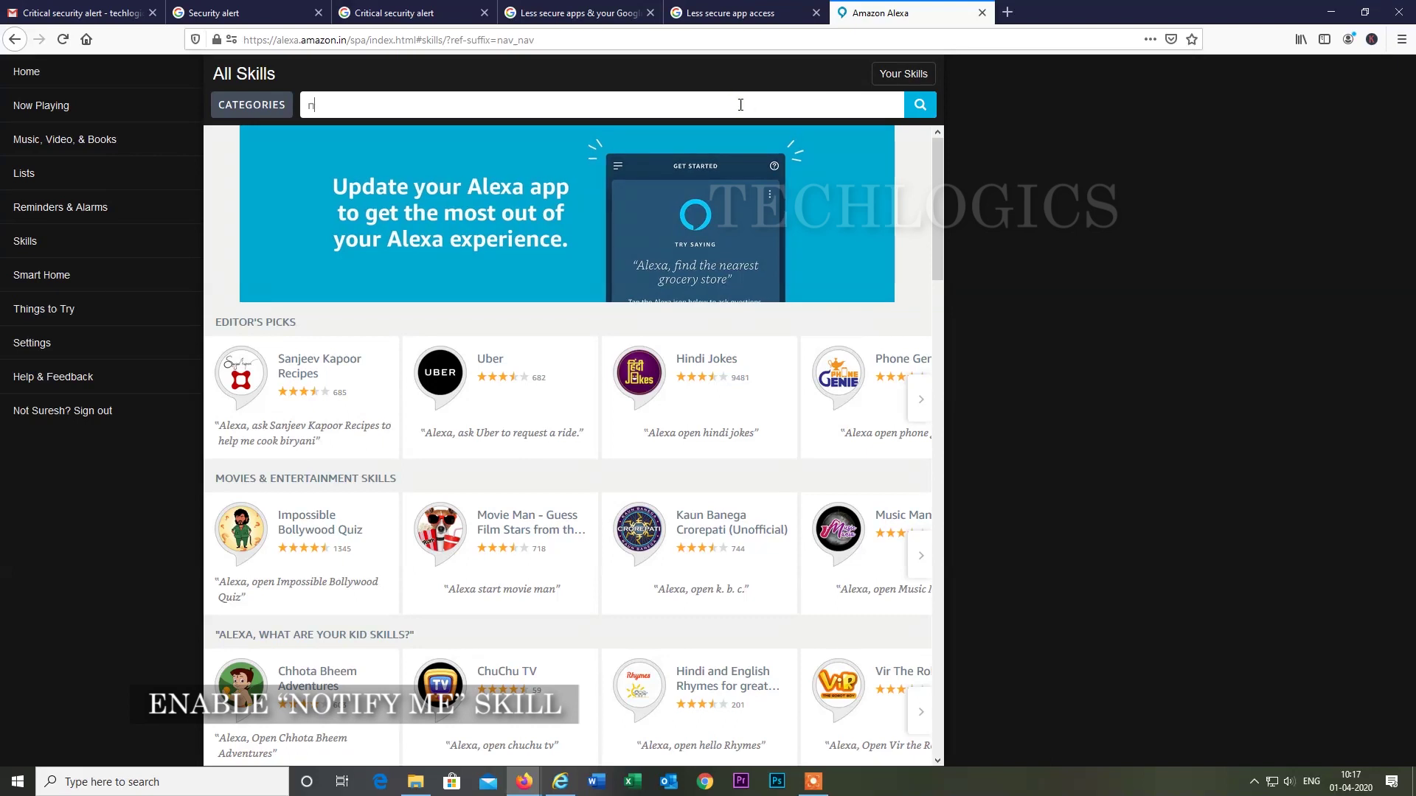
{"action": "type", "text": "otify me"}
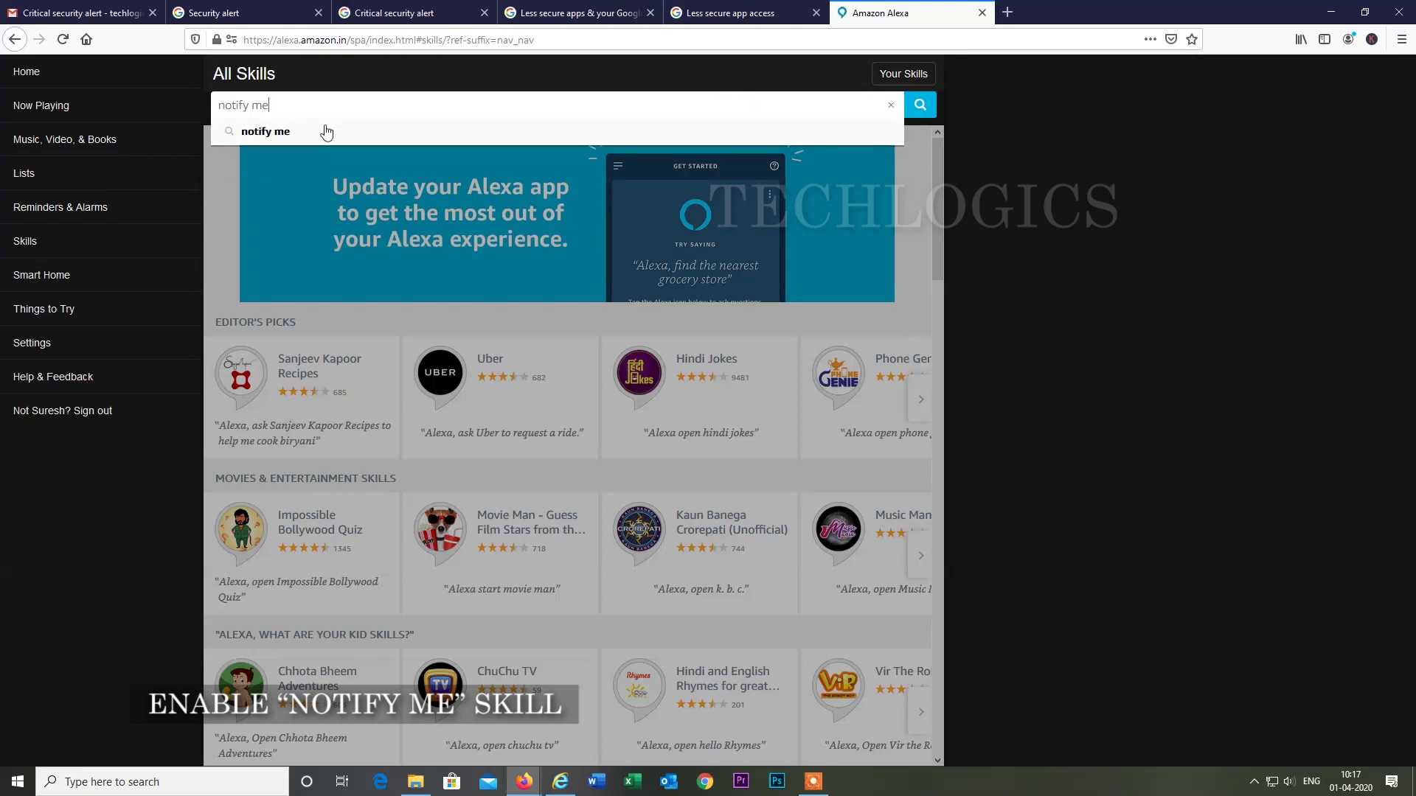
{"action": "left_click", "coordinate": [320, 129]}
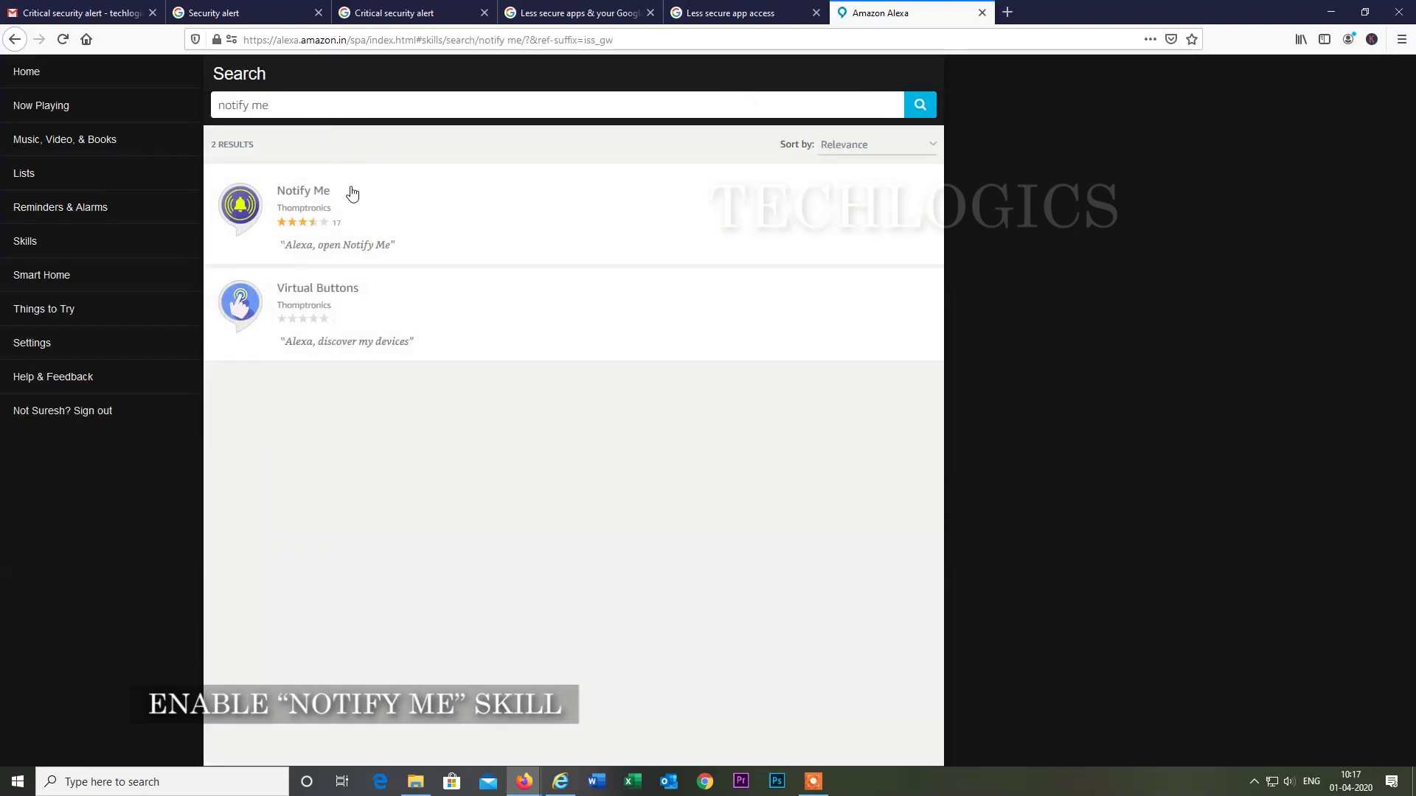
{"action": "left_click", "coordinate": [355, 201]}
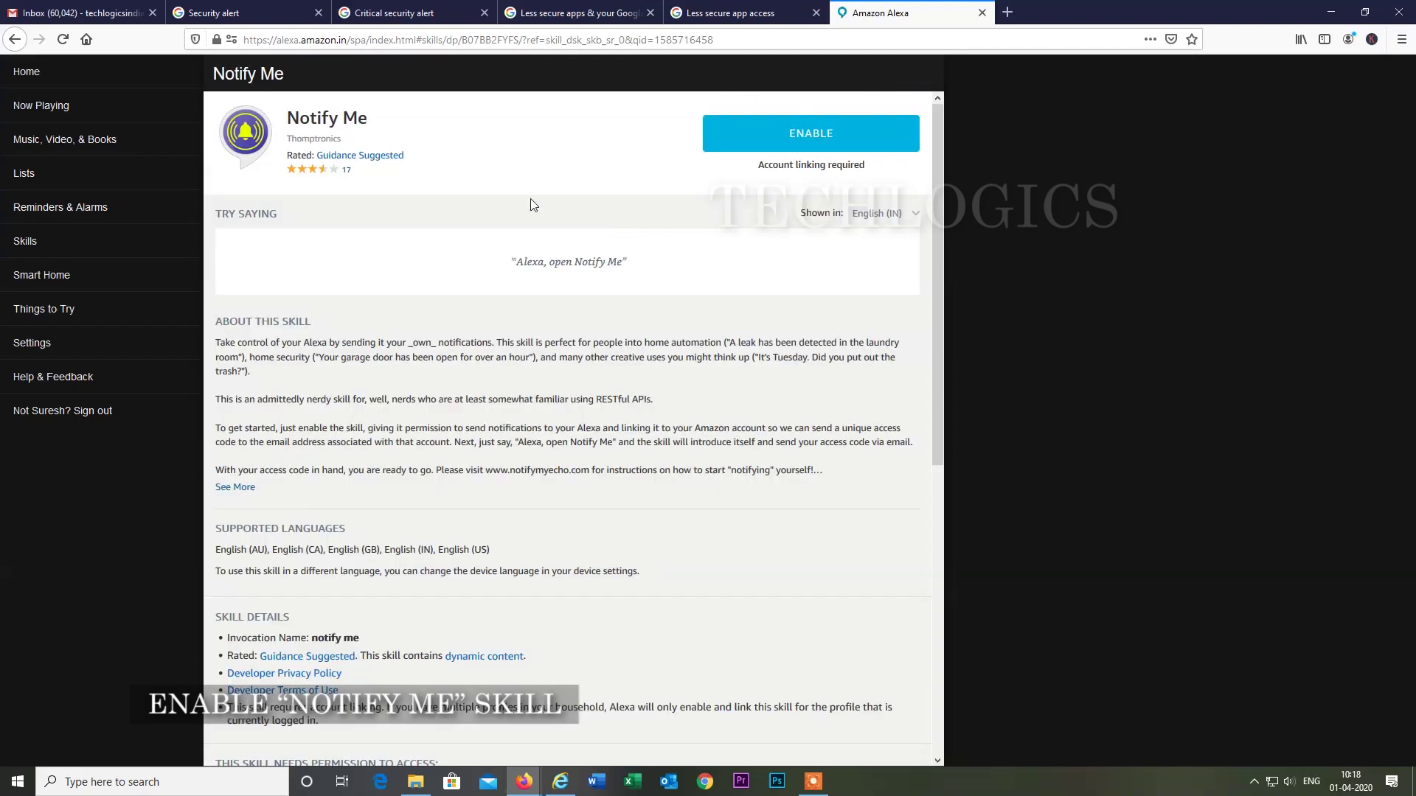
Enable Notify Me and save the Alexa Notifications permission switched on.
{"action": "left_click", "coordinate": [771, 135]}
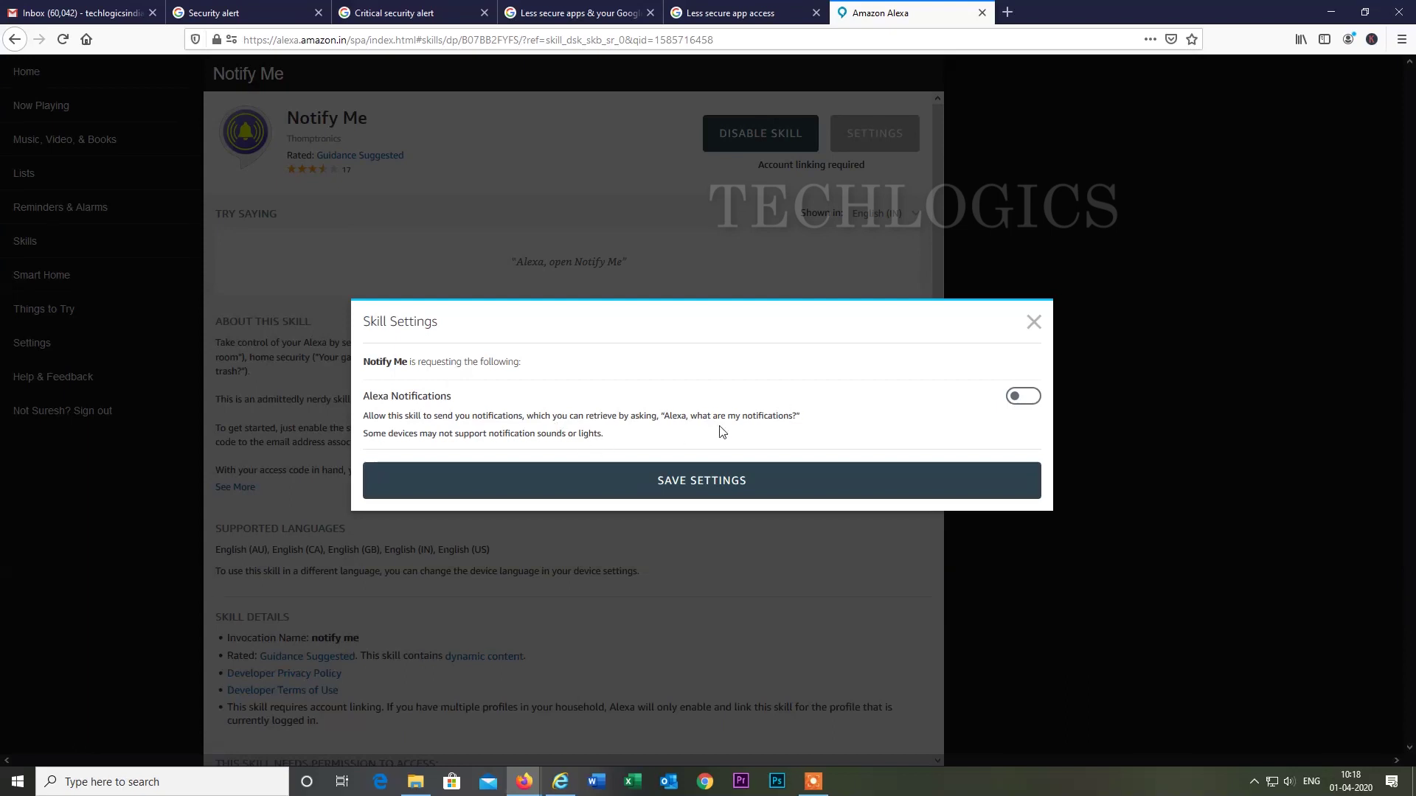
{"action": "left_click", "coordinate": [1016, 399]}
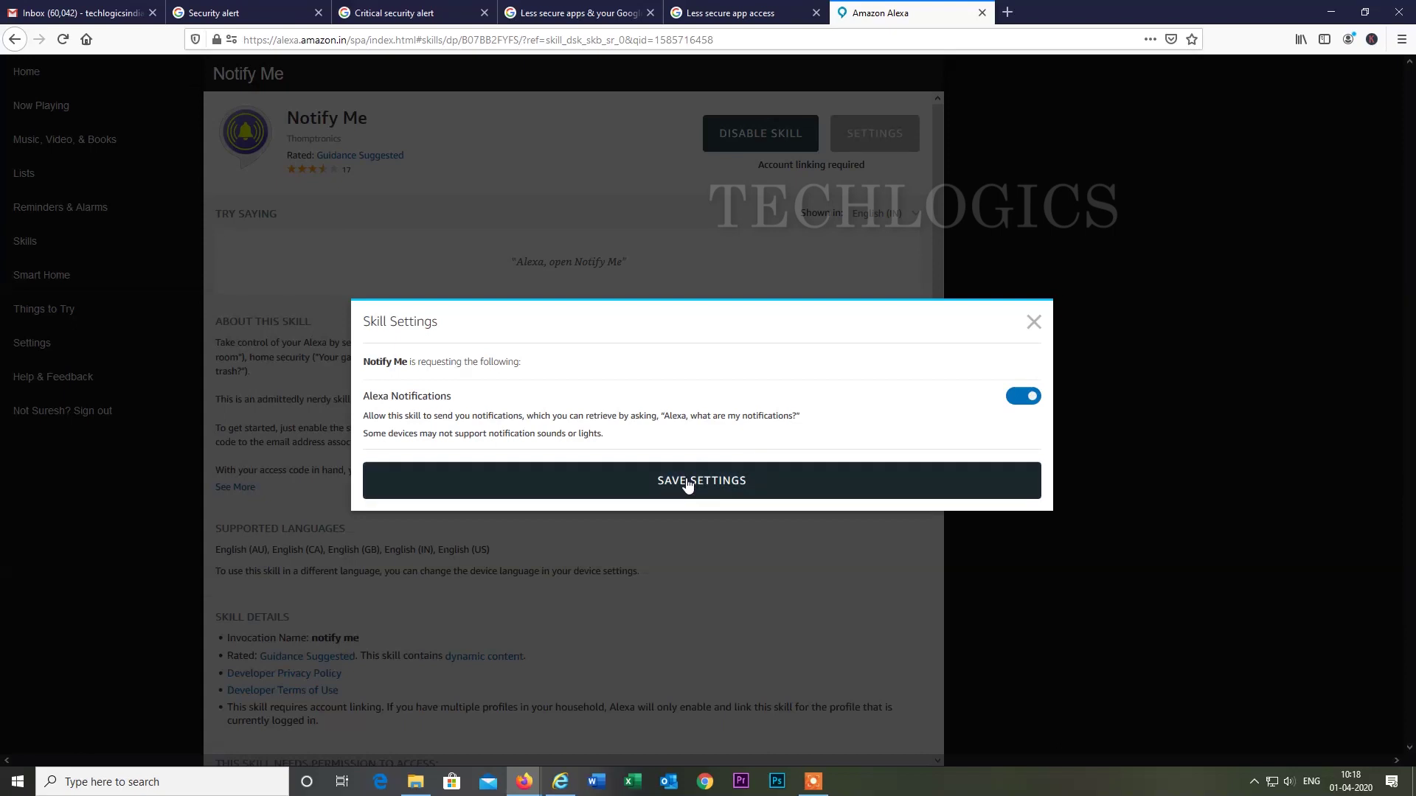
{"action": "left_click", "coordinate": [686, 481]}
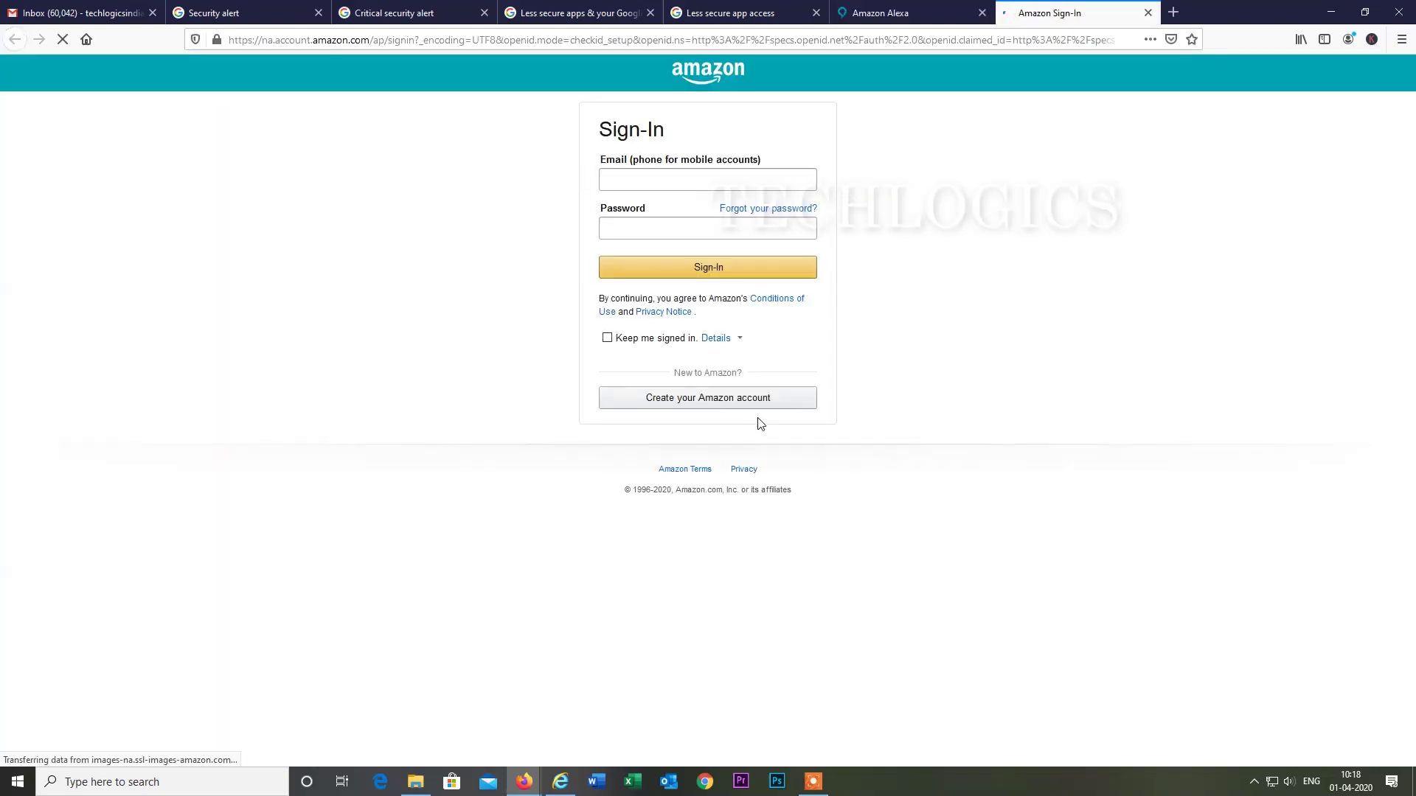
Sign in to the Amazon account with the saved phone number and password.
{"action": "left_click", "coordinate": [648, 180]}
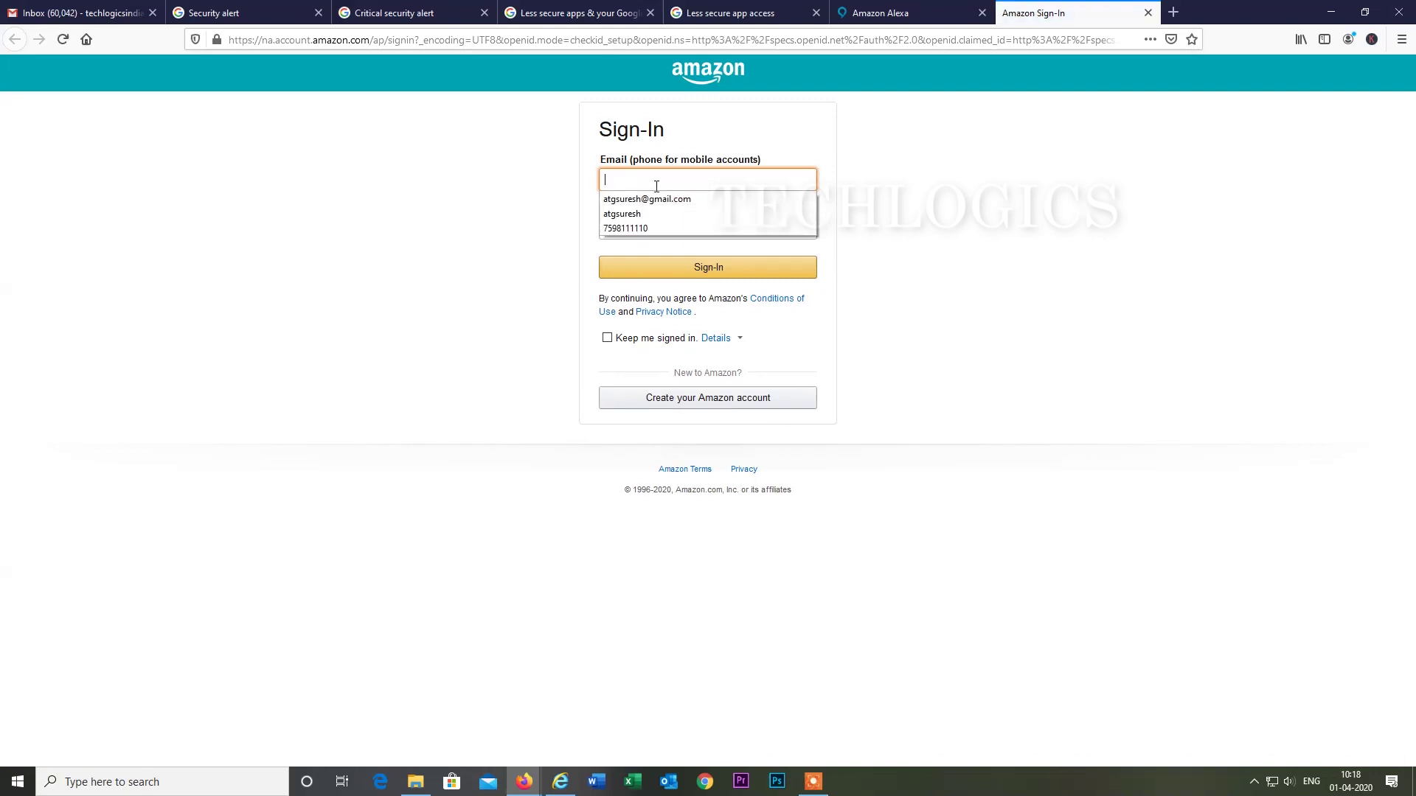
{"action": "left_click", "coordinate": [644, 228]}
{"action": "left_click", "coordinate": [645, 229]}
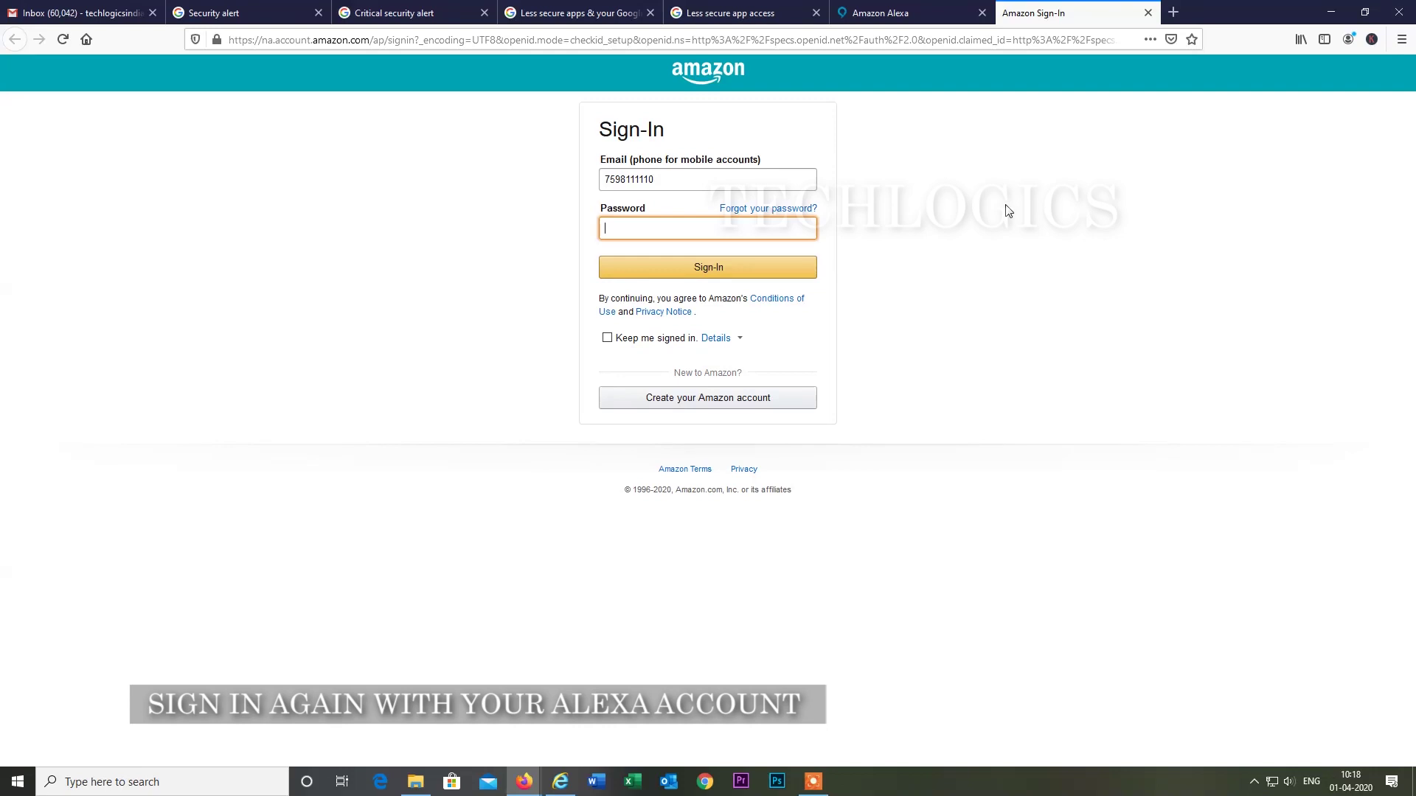
{"action": "type", "text": "•••••"}
{"action": "left_click", "coordinate": [726, 272]}
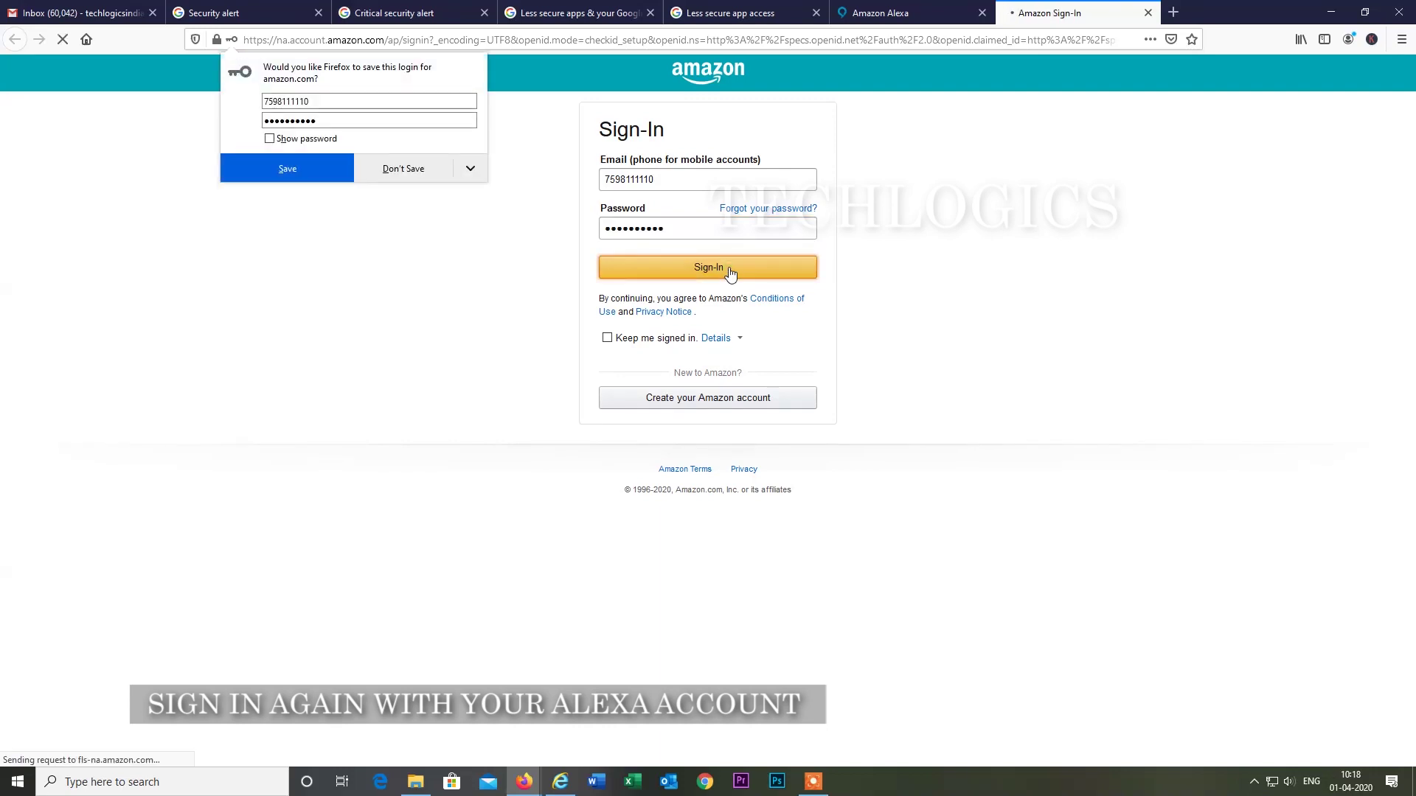
Decline saving the login, submit the one-time password, and review the 'Alexa, open Notify Me' confirmation.
{"action": "left_click", "coordinate": [404, 178]}
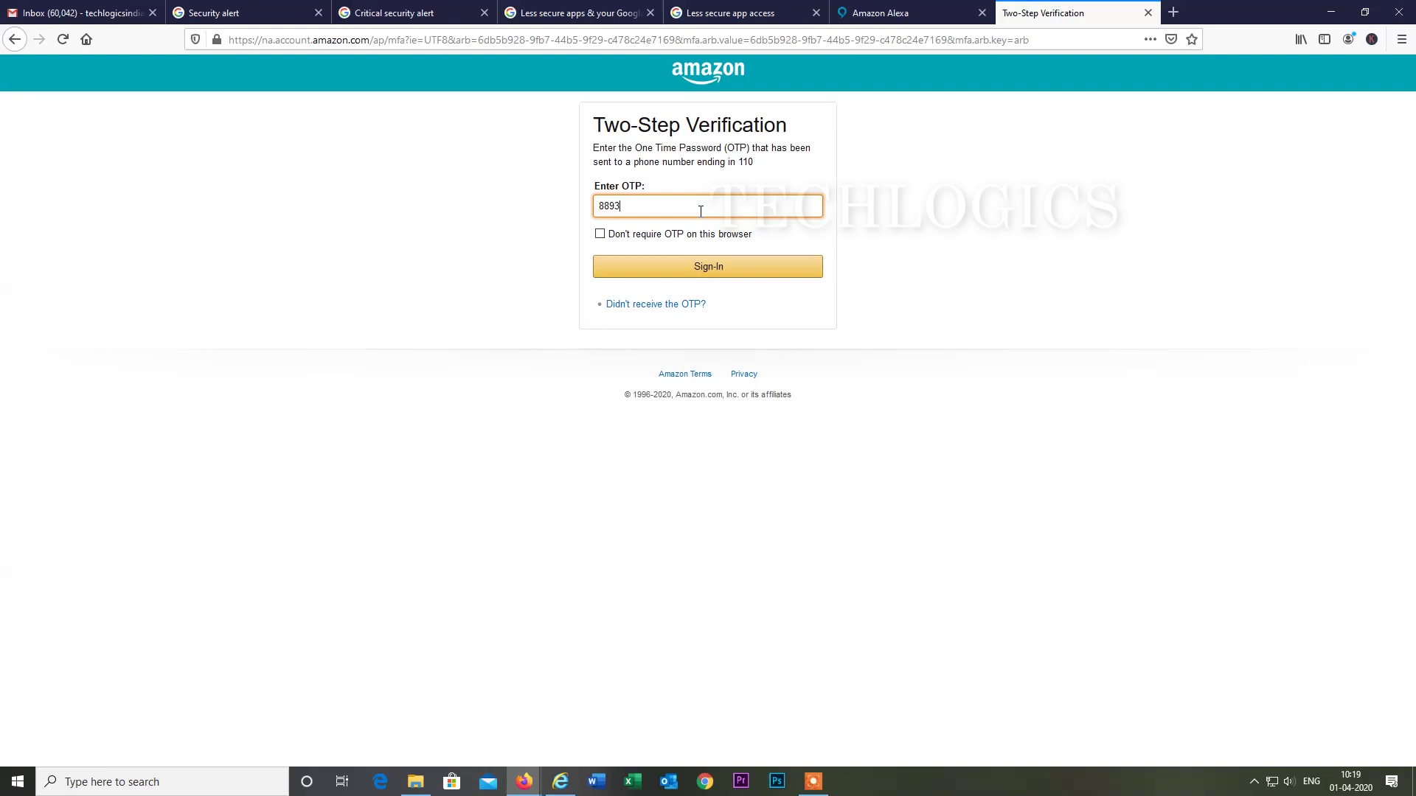
{"action": "left_click", "coordinate": [724, 267]}
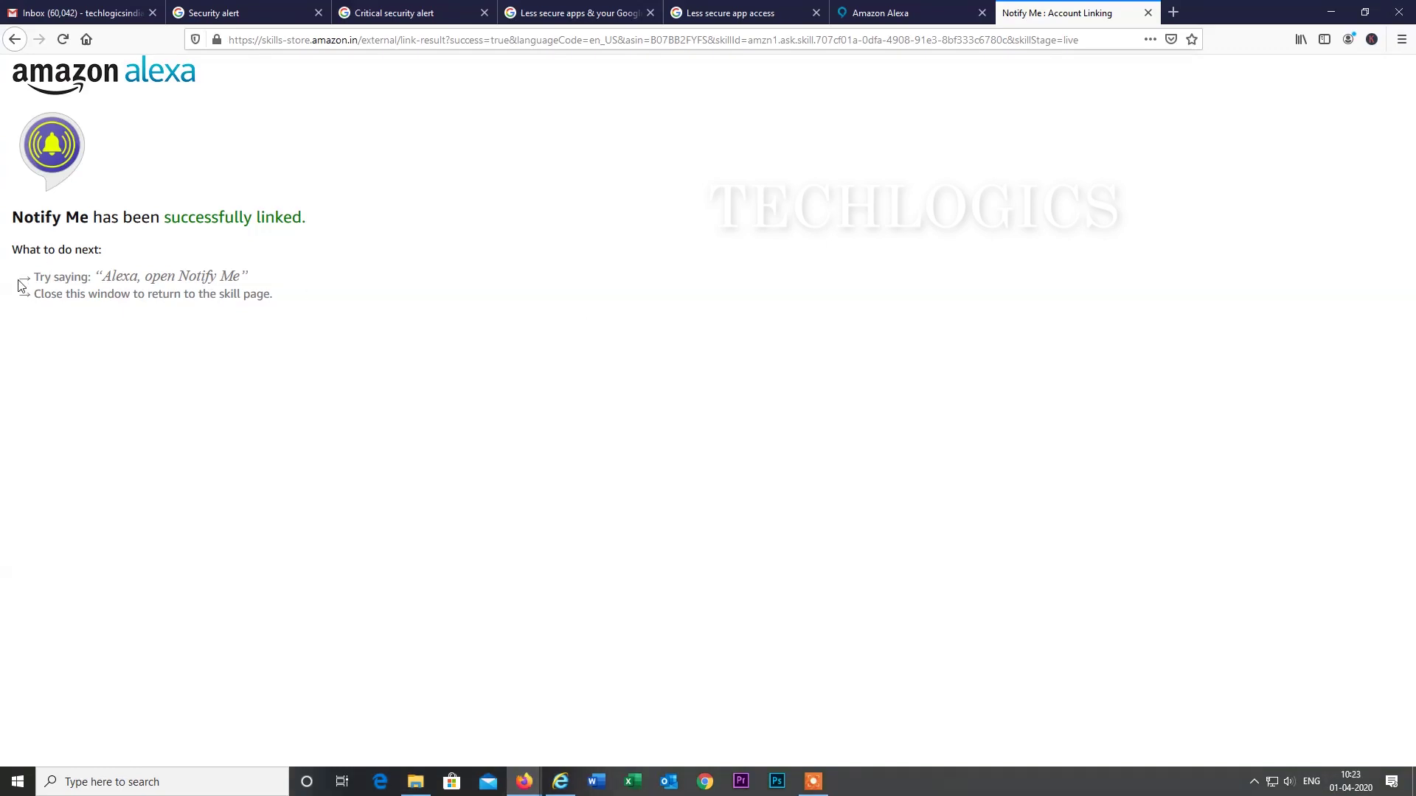
{"action": "left_click_drag", "start_coordinate": [20, 284], "coordinate": [267, 286]}
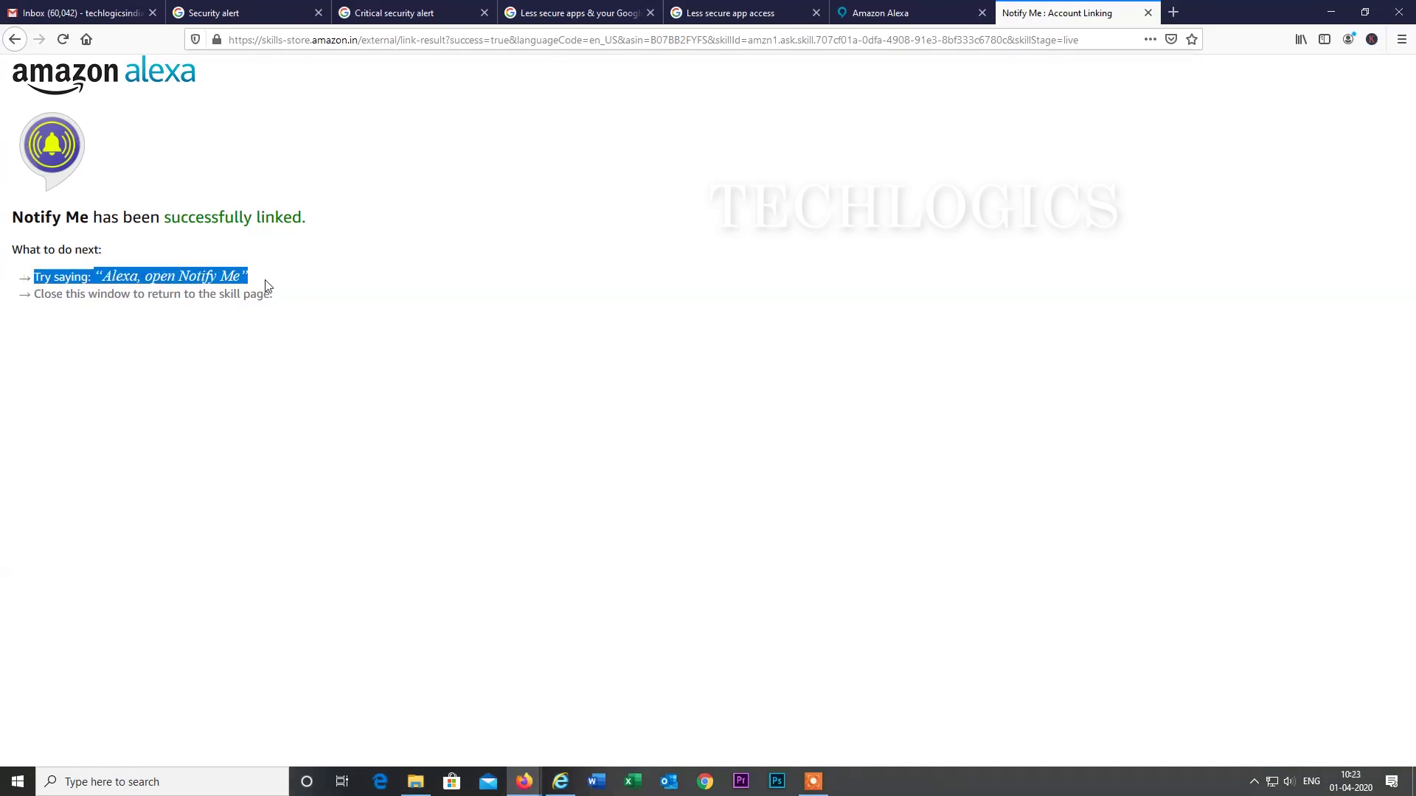
{"action": "left_click", "coordinate": [286, 288]}
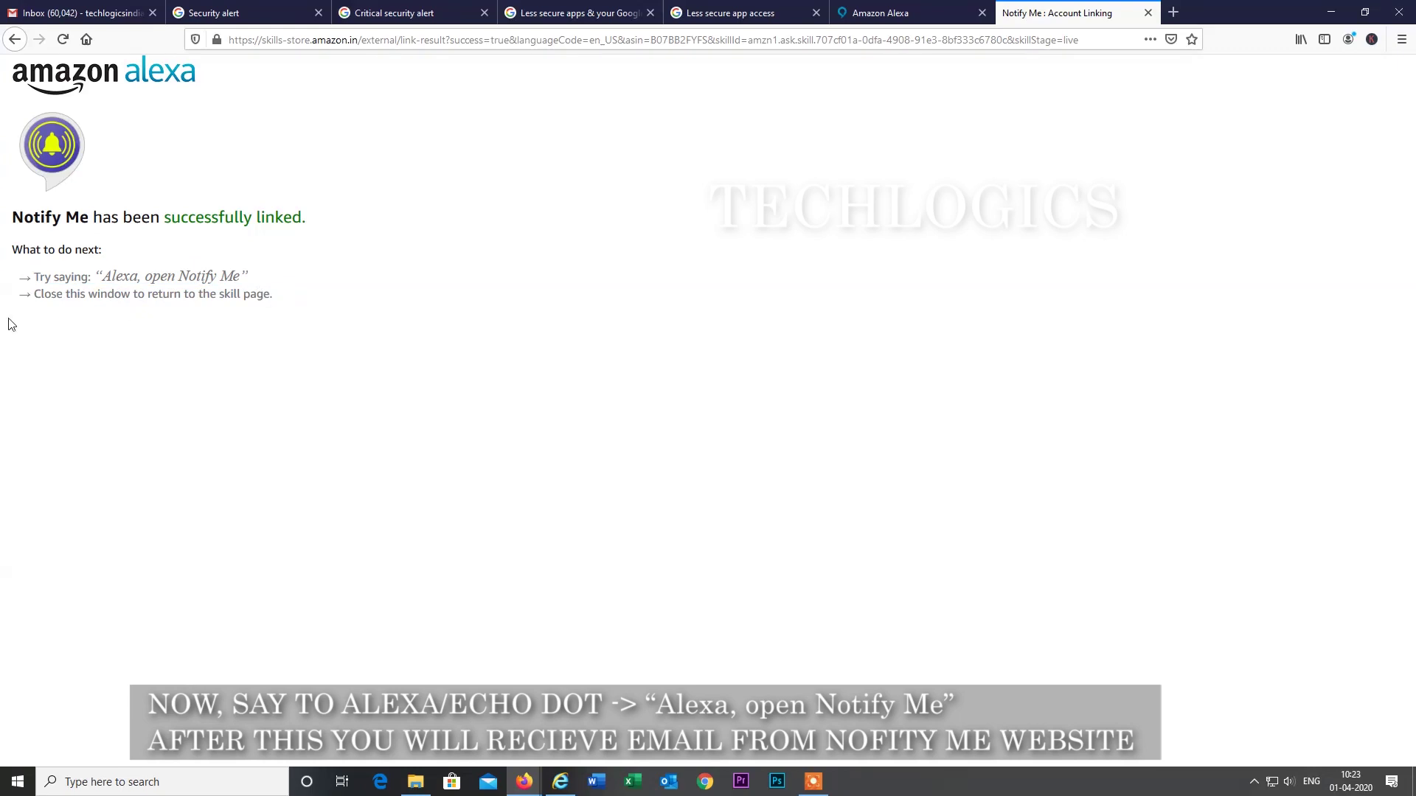
Bring the Gmail inbox forward and read the Notify Me Access Code email.
{"action": "mouse_move", "coordinate": [524, 782]}
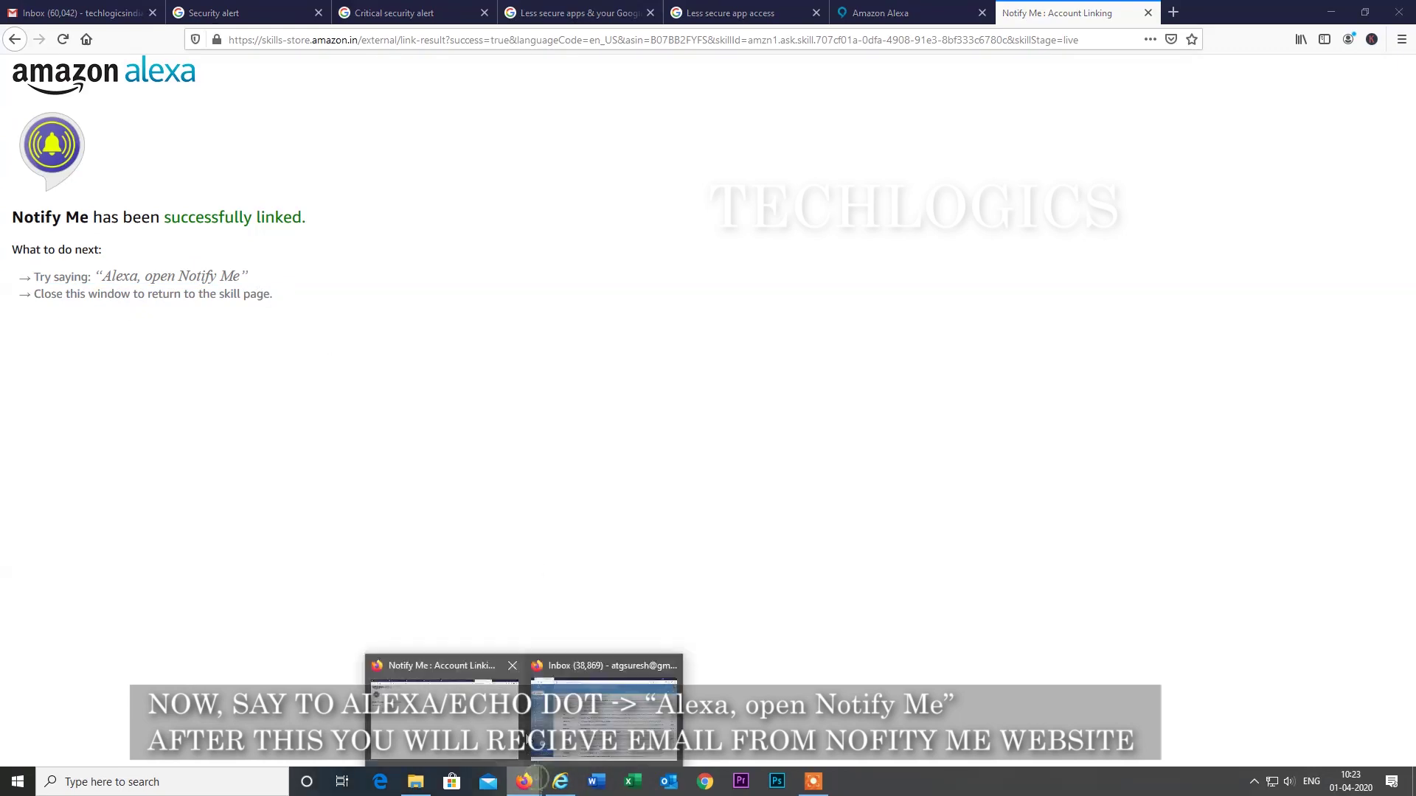
{"action": "left_click", "coordinate": [603, 719]}
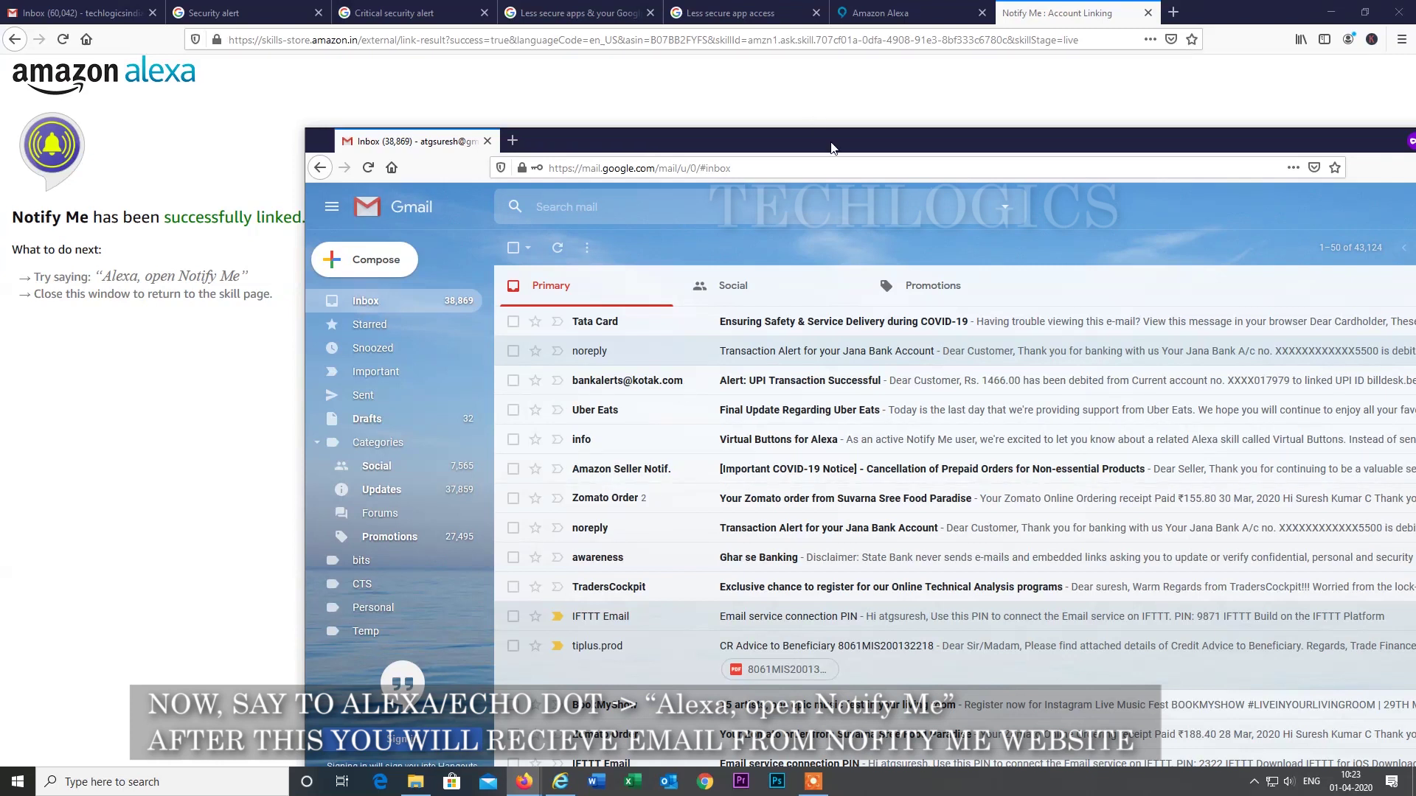
{"action": "left_click_drag", "start_coordinate": [767, 148], "coordinate": [837, 181]}
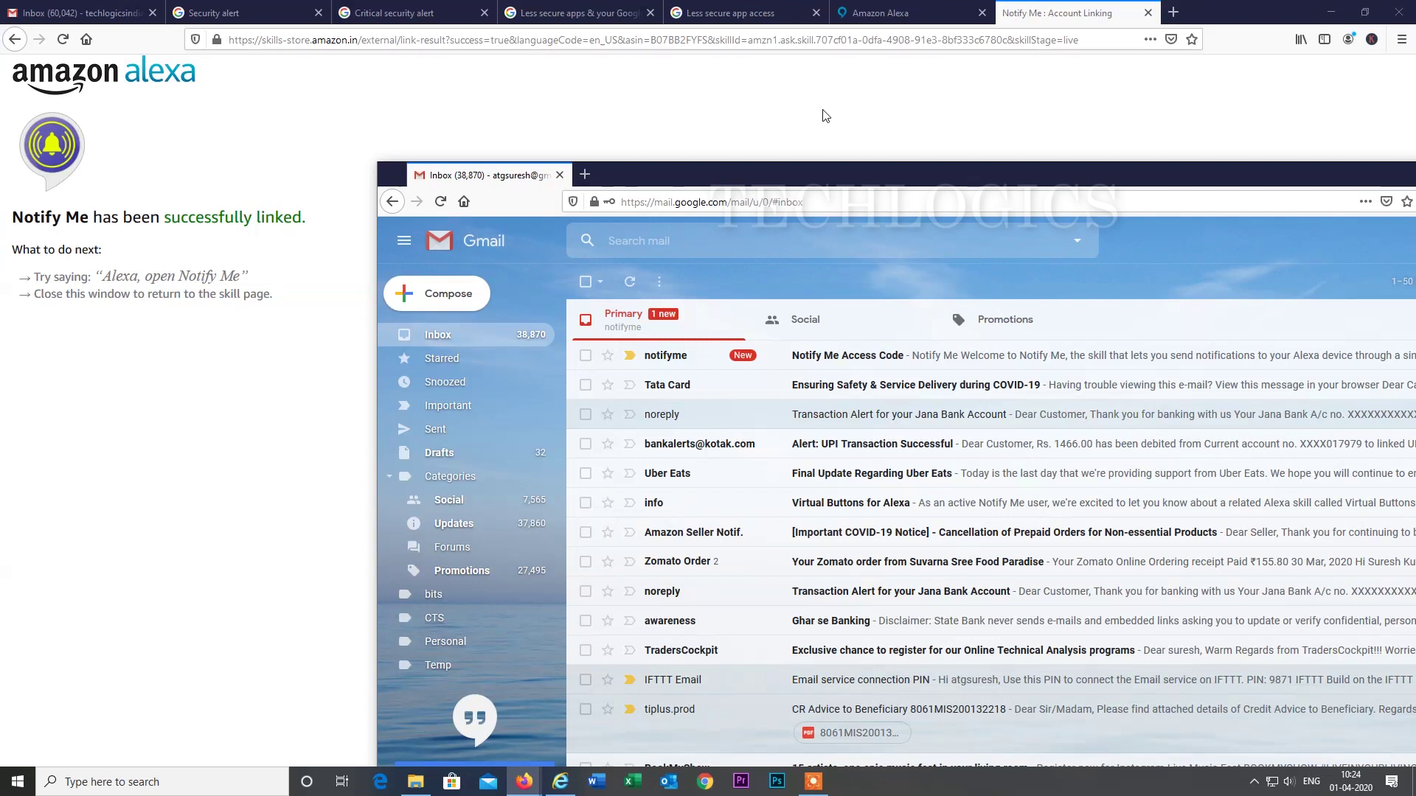
{"action": "left_click", "coordinate": [868, 356]}
{"action": "left_click_drag", "start_coordinate": [989, 172], "coordinate": [819, 59]}
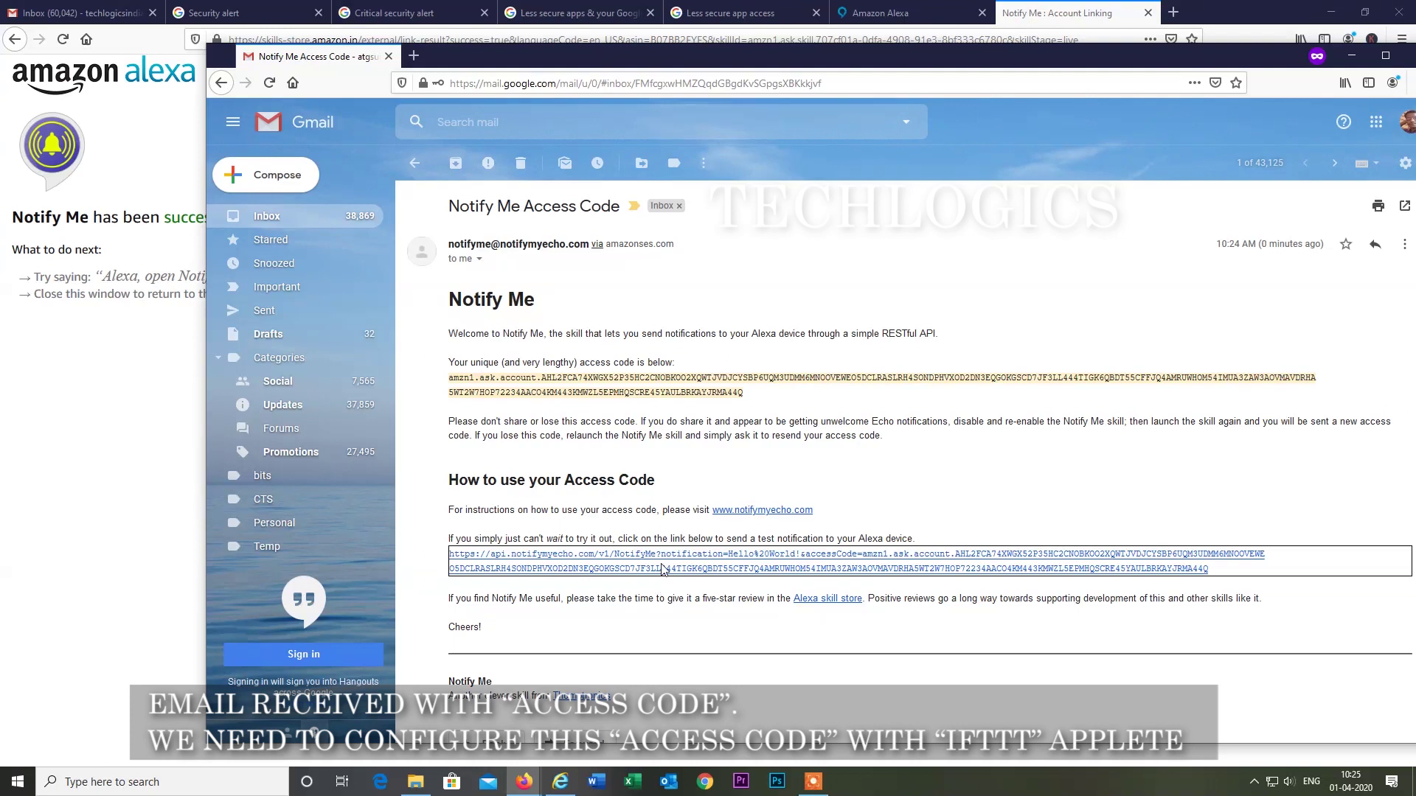
{"action": "scroll", "coordinate": [661, 568], "scroll_direction": "down", "scroll_amount": 3}
{"action": "scroll", "coordinate": [661, 568], "scroll_direction": "up", "scroll_amount": 3}
Close Gmail, search Google for ifttt and open the official IFTTT website.
{"action": "key", "text": "ctrl+w"}
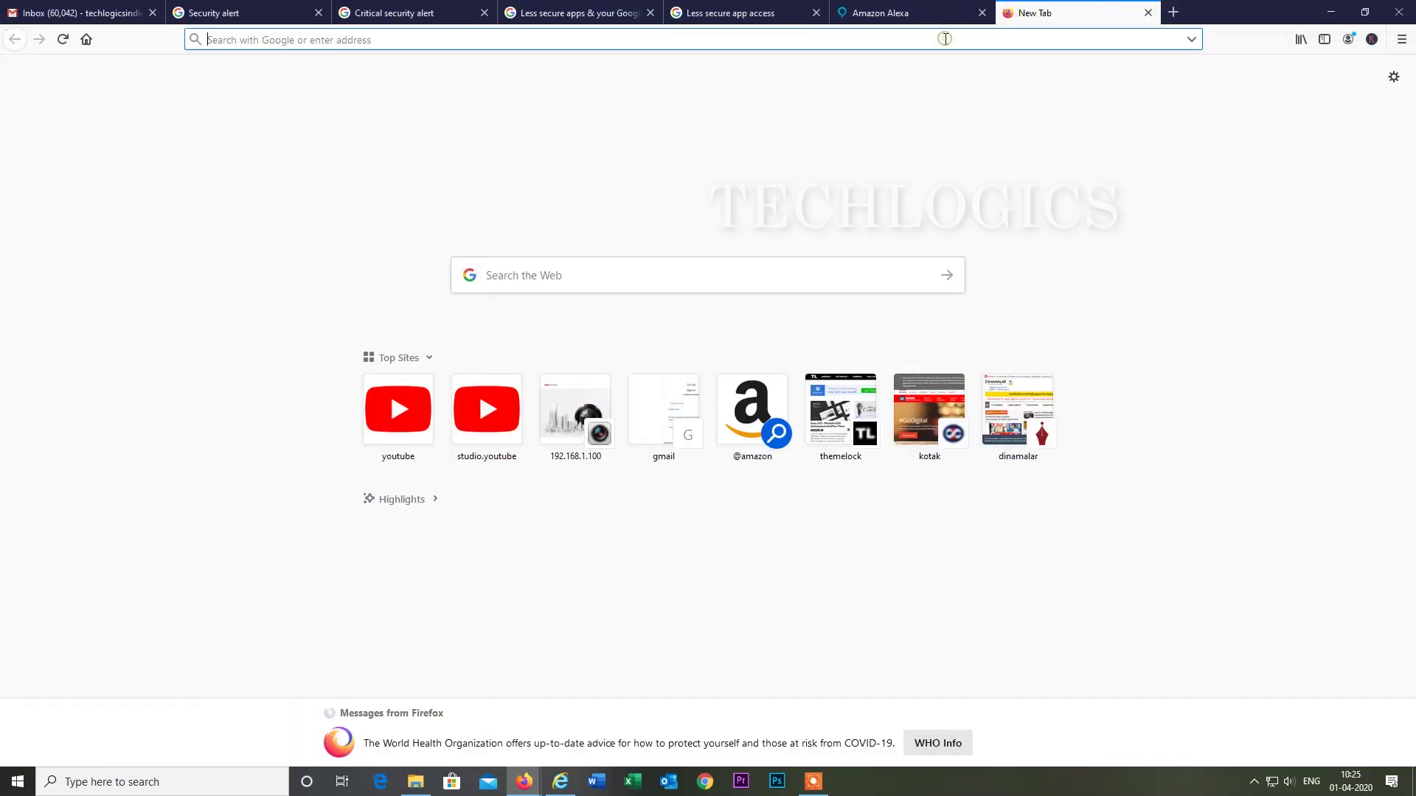
{"action": "type", "text": "ift"}
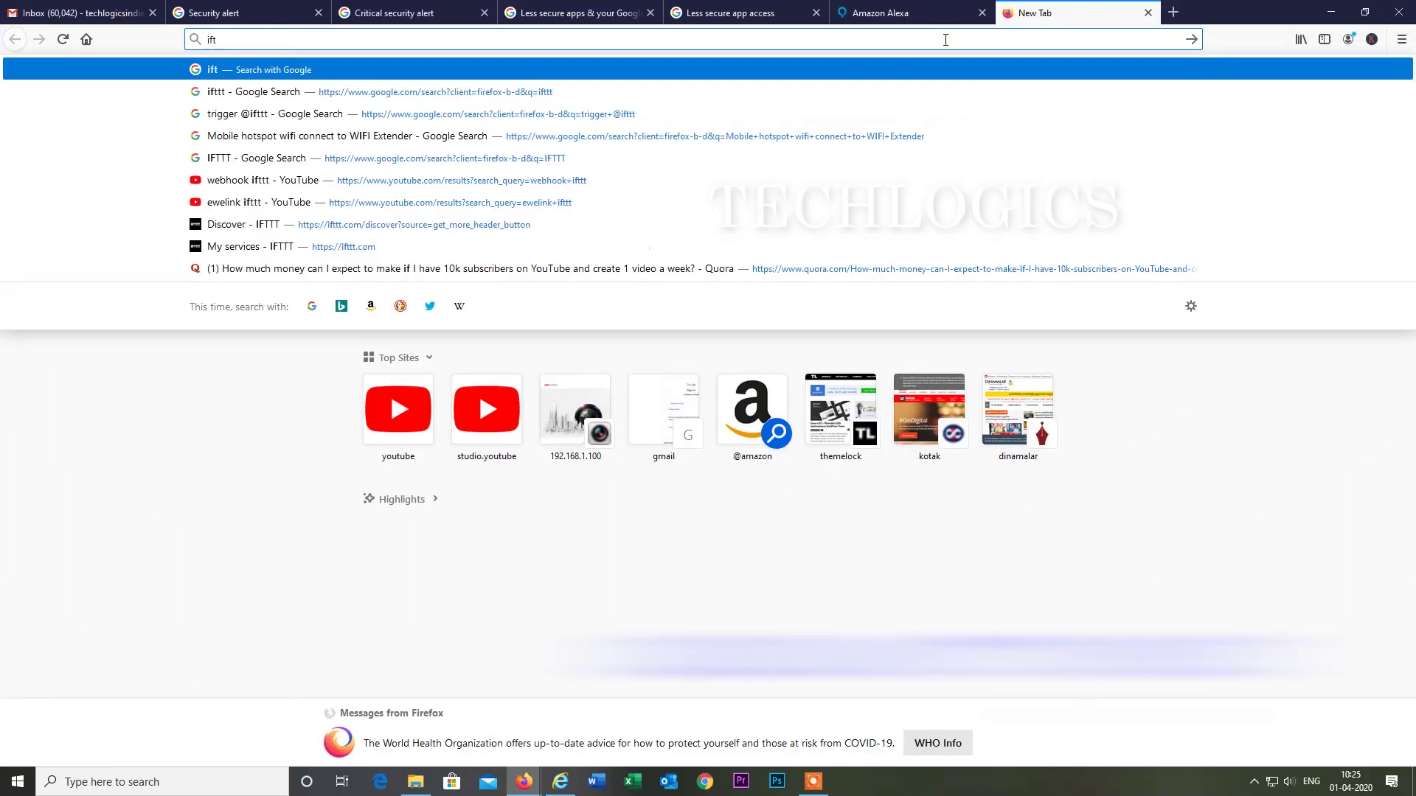
{"action": "type", "text": "tt"}
{"action": "key", "text": "Return"}
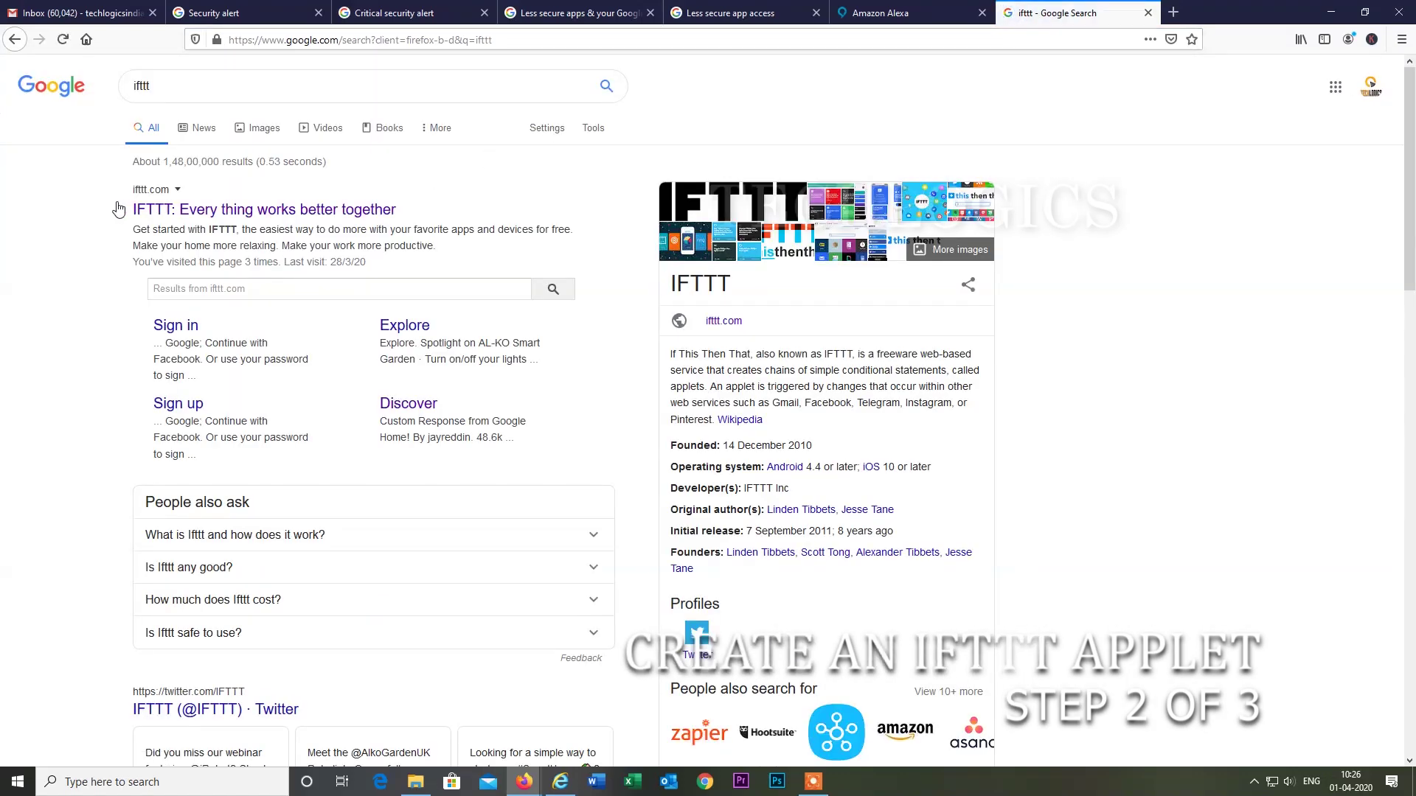
{"action": "left_click", "coordinate": [240, 211]}
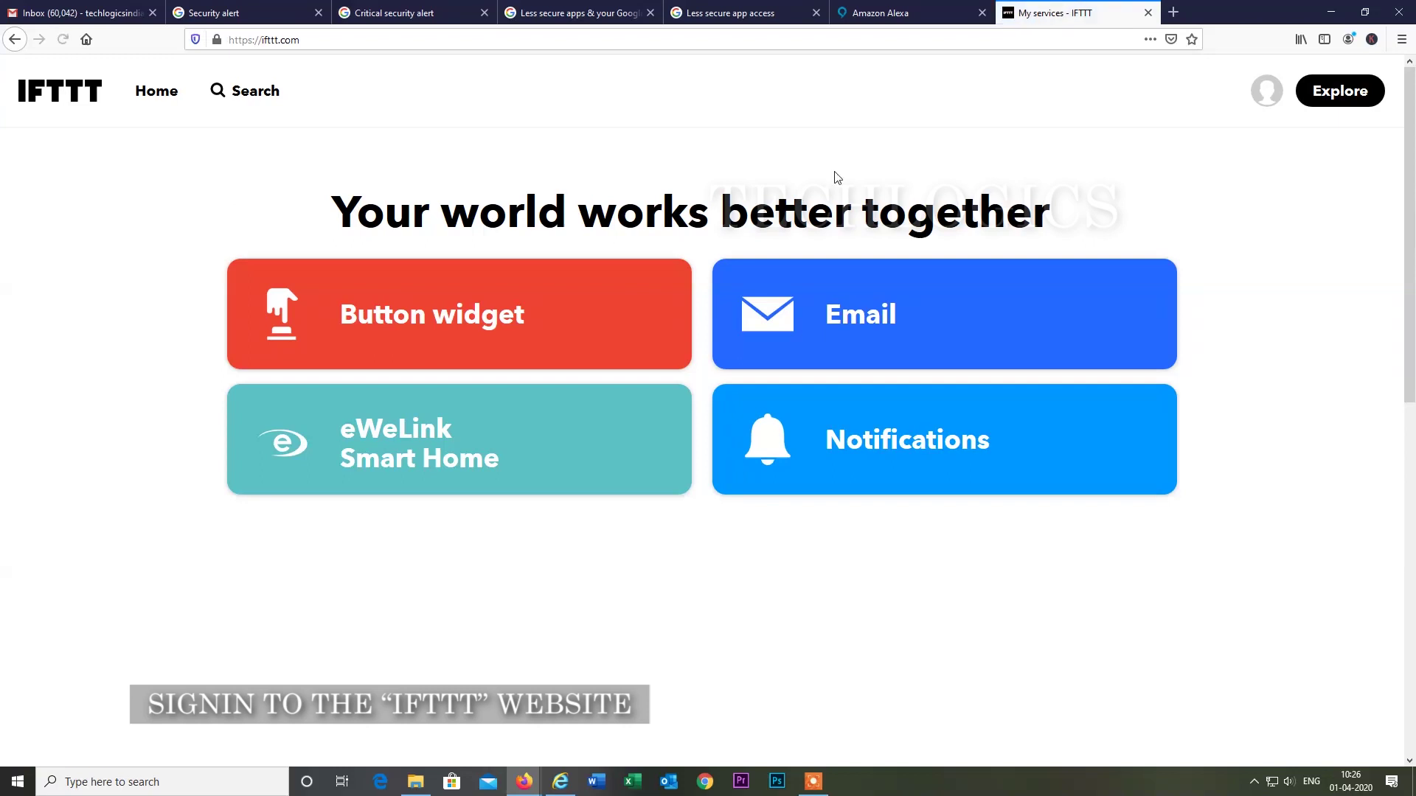
Create a new IFTTT applet whose If trigger is Email's 'Send IFTTT any email'.
{"action": "left_click", "coordinate": [1271, 103]}
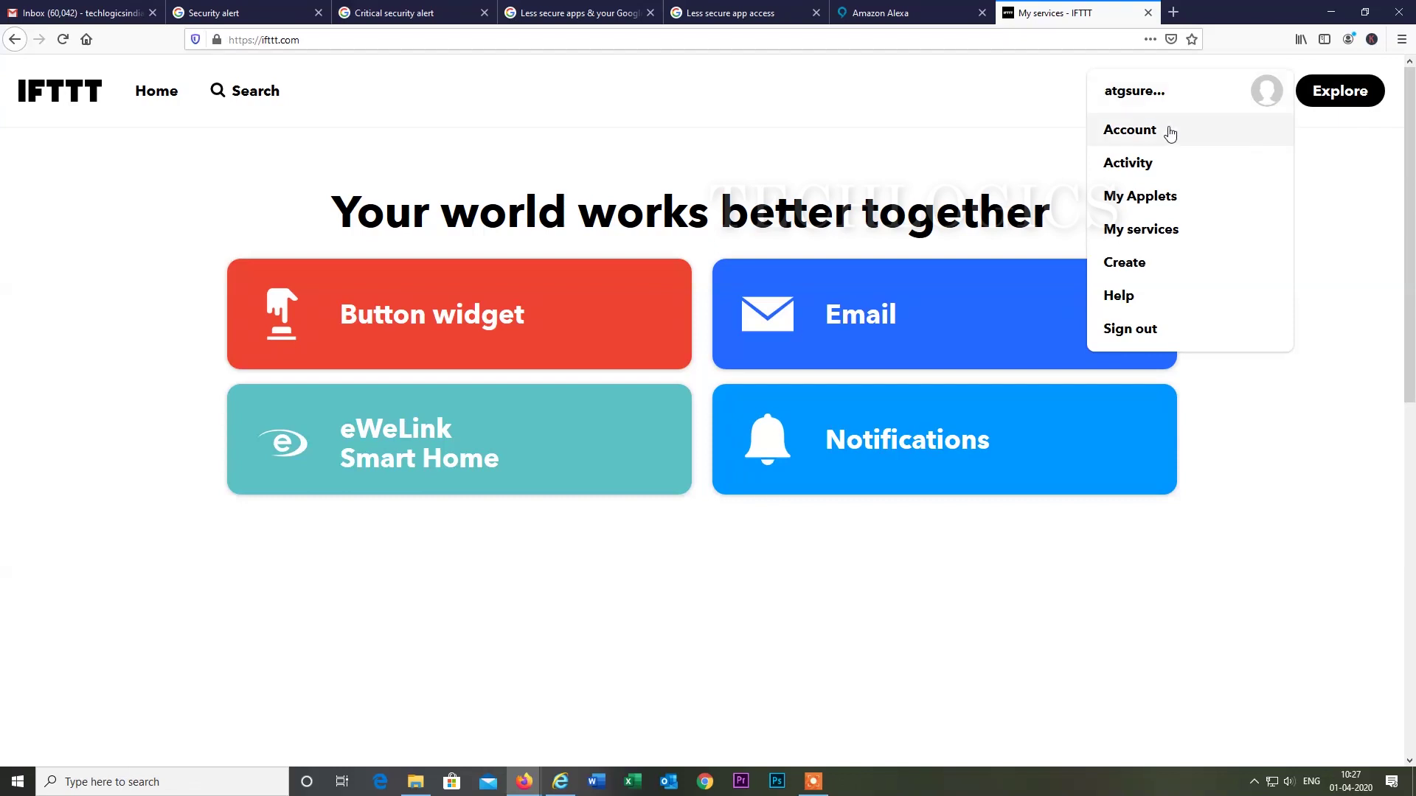
{"action": "left_click", "coordinate": [1143, 267]}
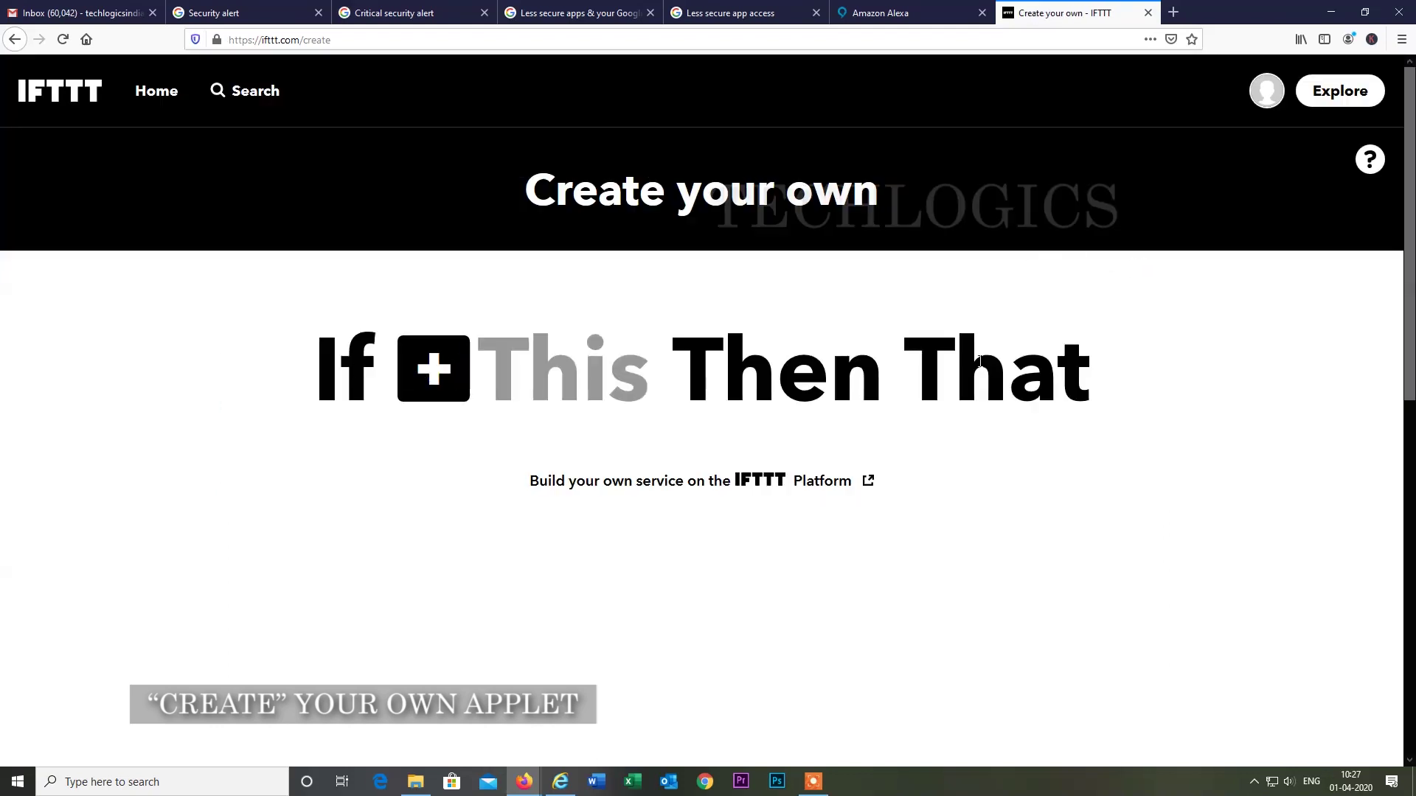
{"action": "left_click", "coordinate": [437, 376]}
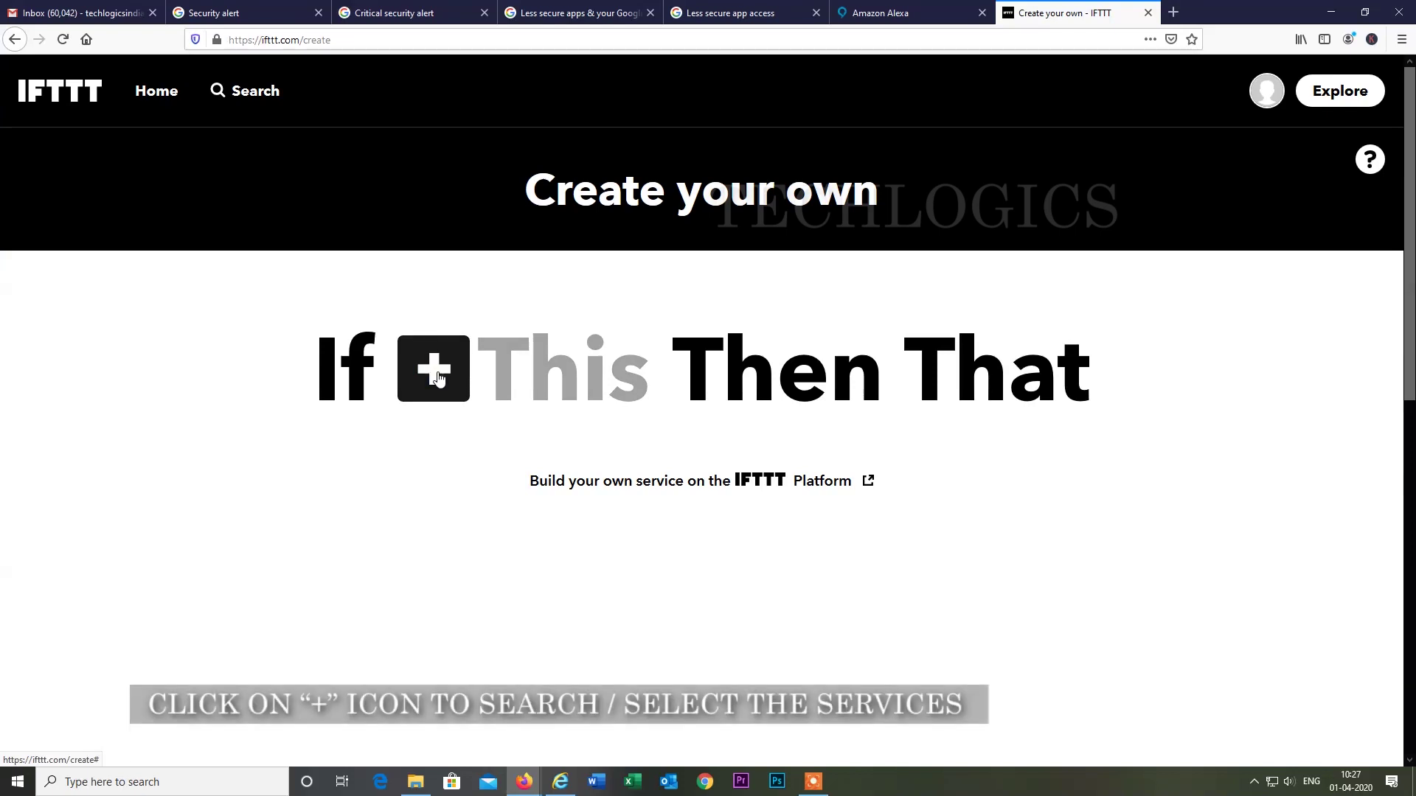
{"action": "left_click", "coordinate": [434, 376]}
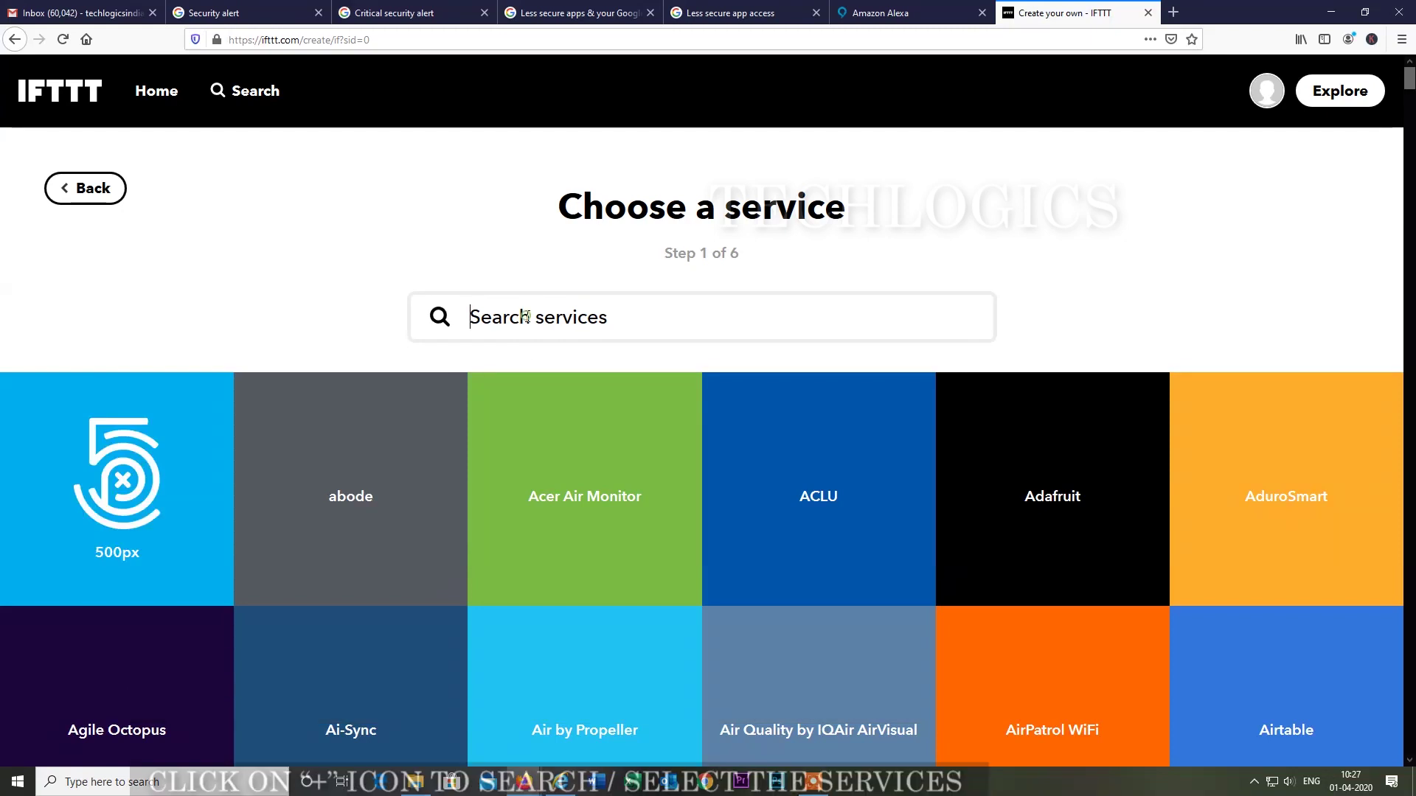
{"action": "type", "text": "email"}
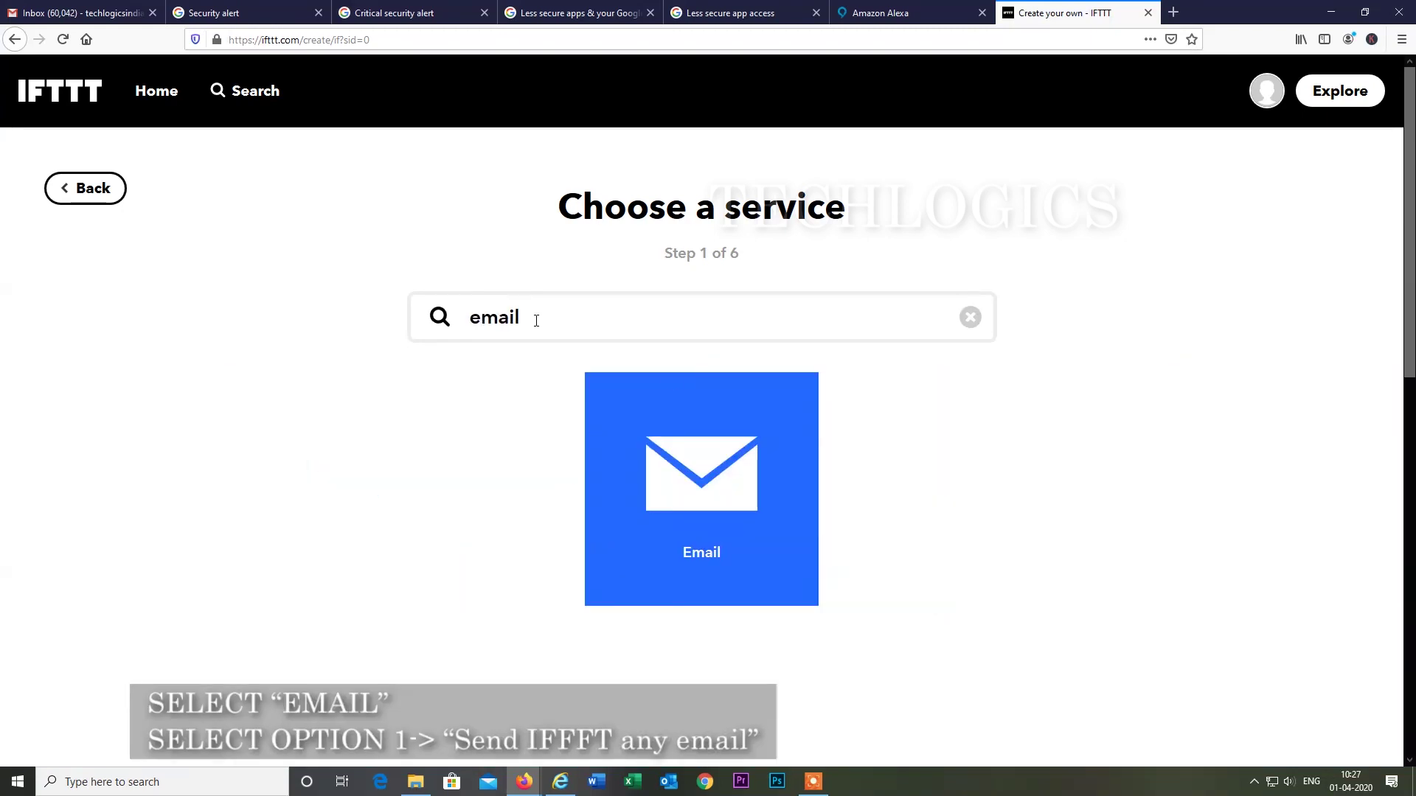
{"action": "left_click", "coordinate": [705, 460]}
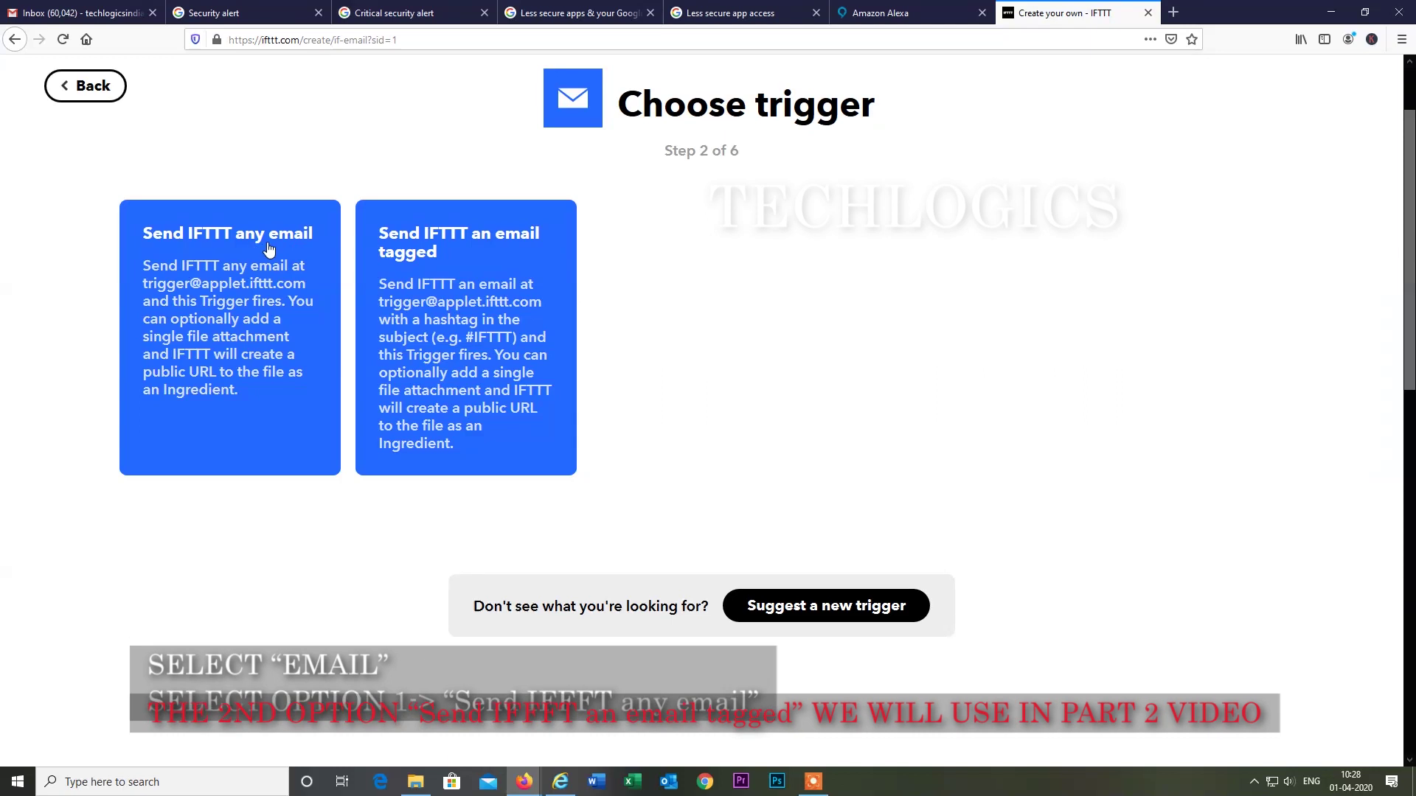
{"action": "left_click", "coordinate": [238, 279]}
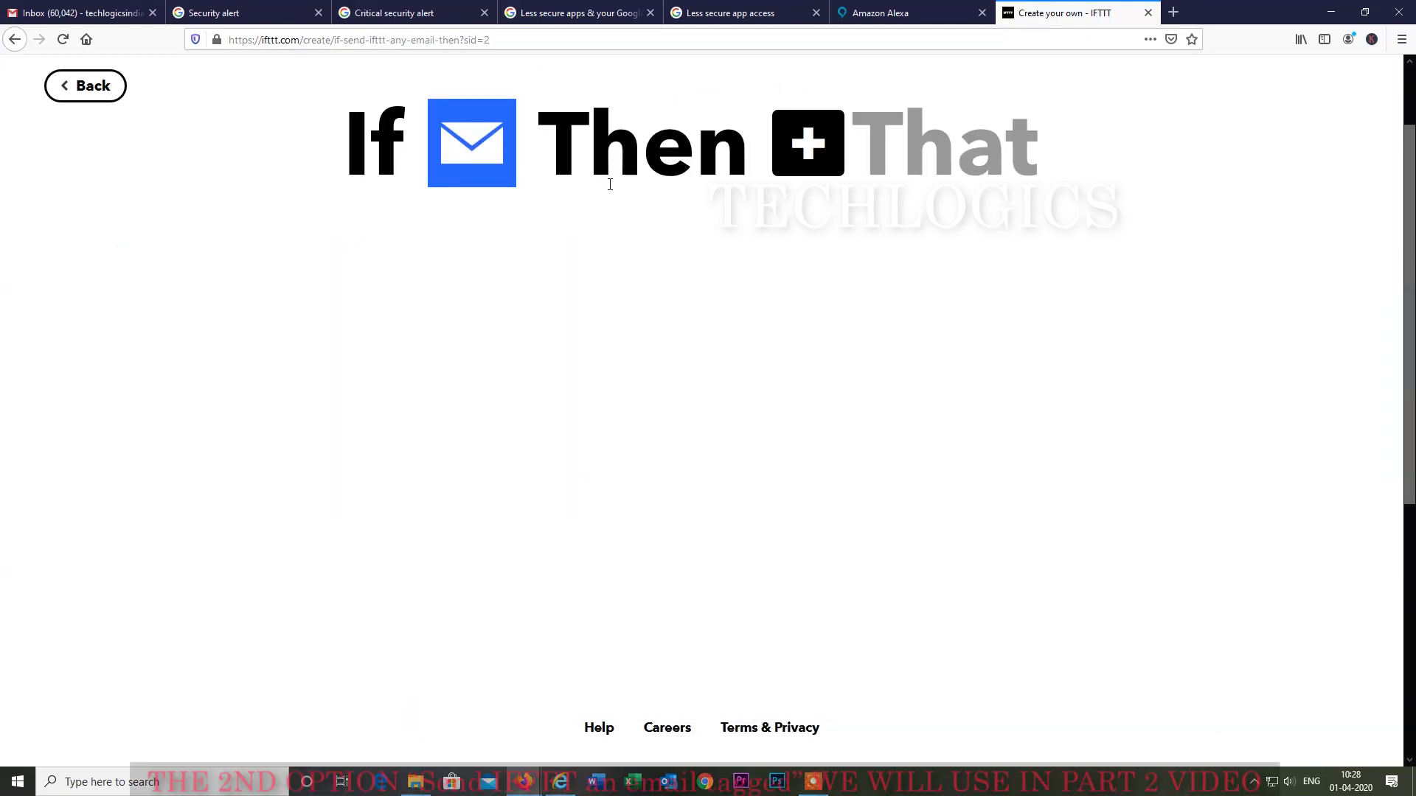
Connect Webhooks and choose 'Make a web request' as the applet's That action.
{"action": "left_click", "coordinate": [823, 144]}
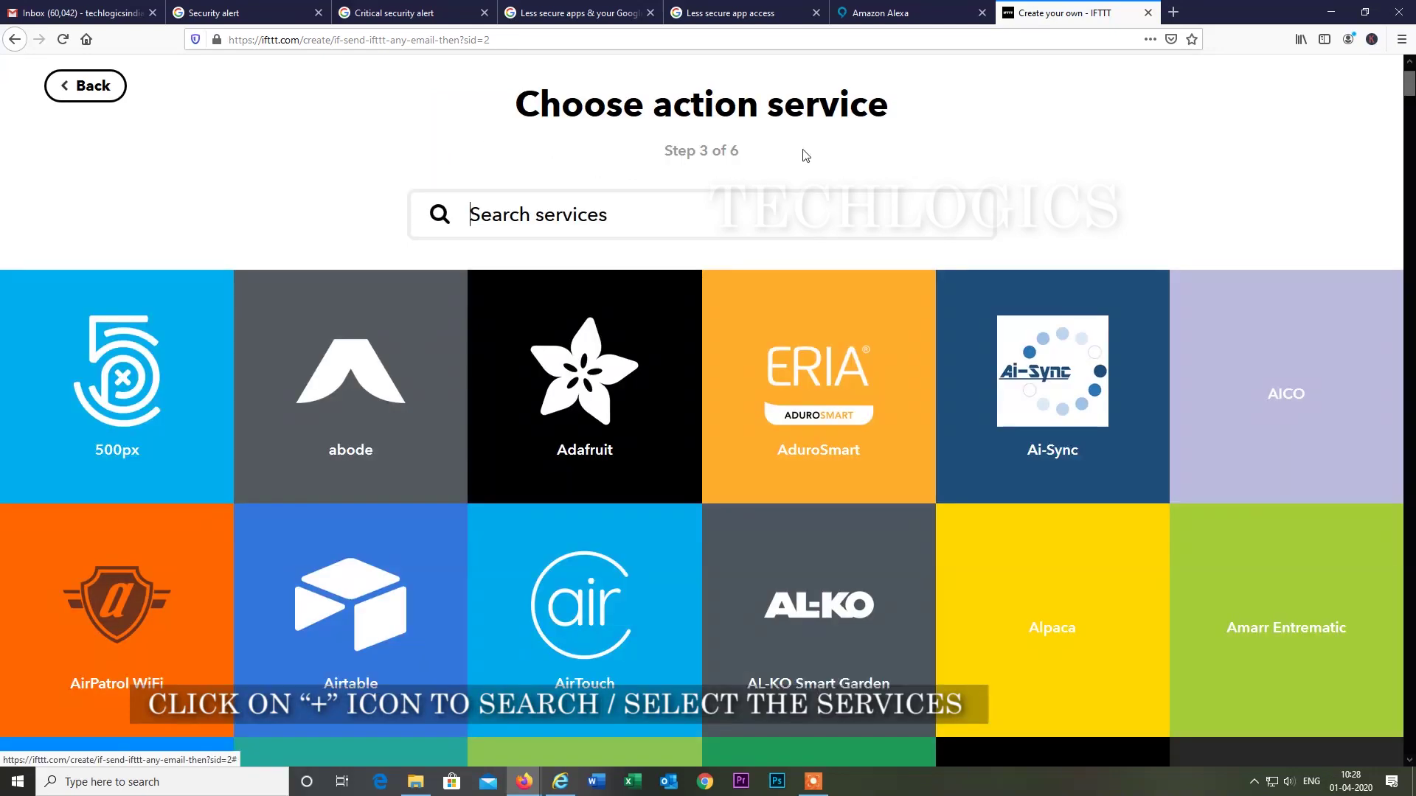
{"action": "left_click", "coordinate": [587, 218]}
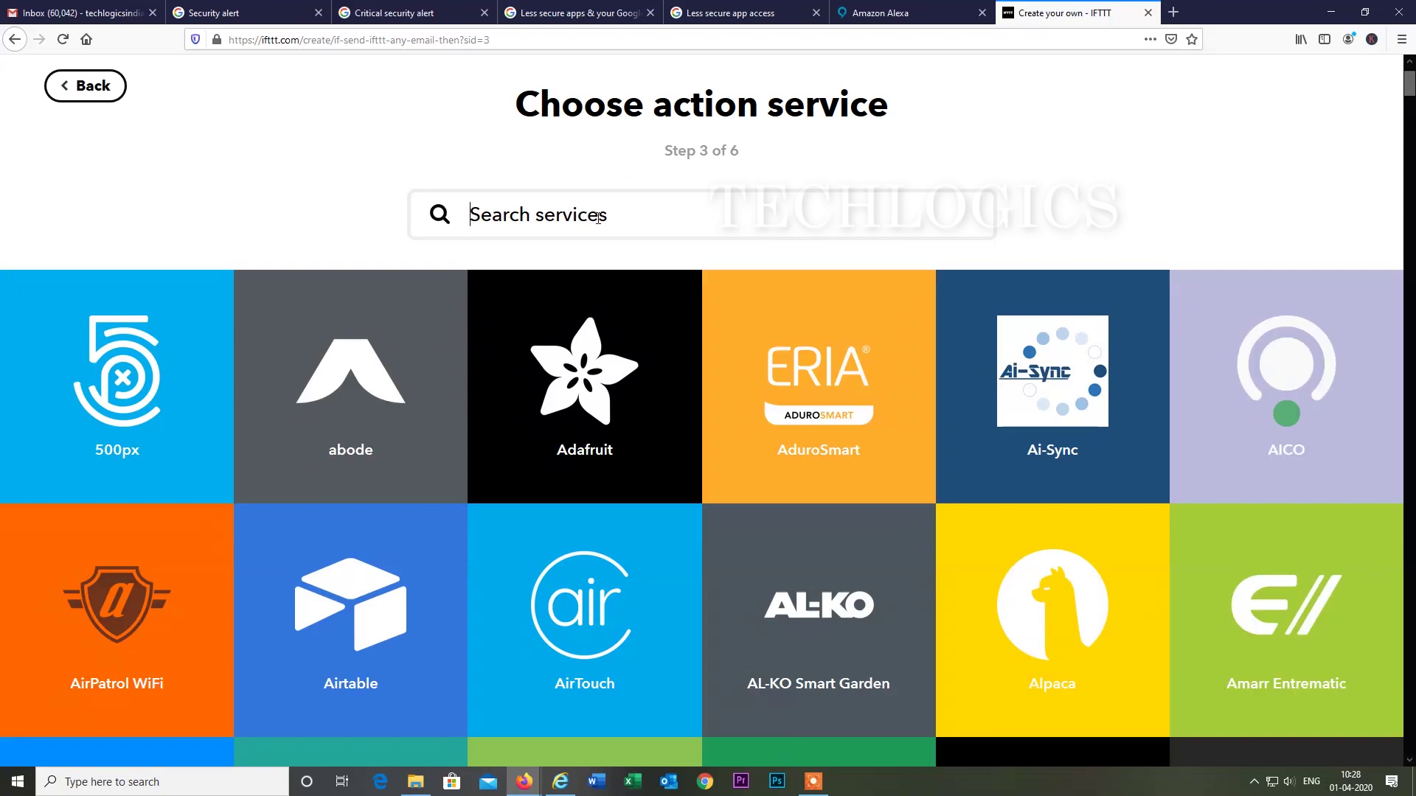
{"action": "type", "text": "webhoo"}
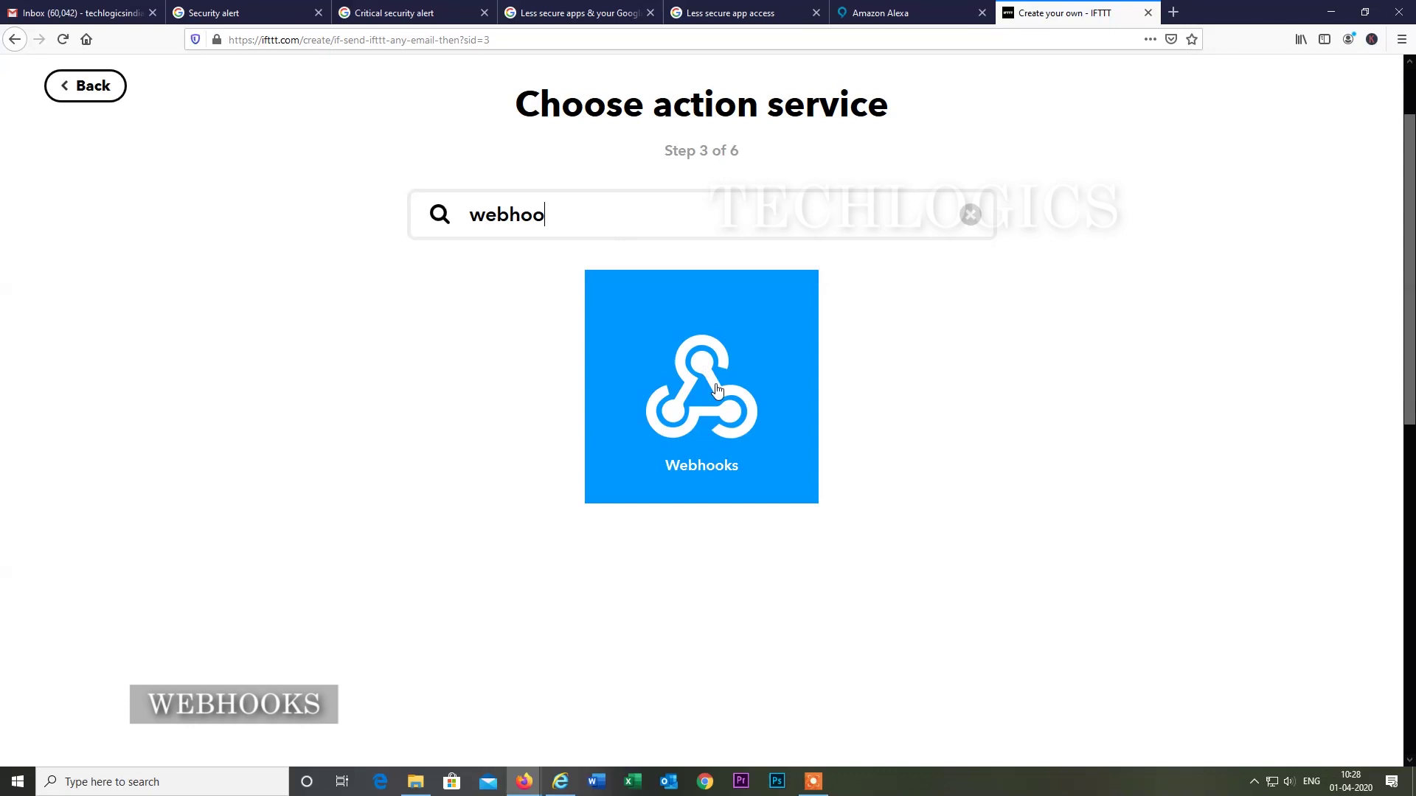
{"action": "left_click", "coordinate": [717, 390]}
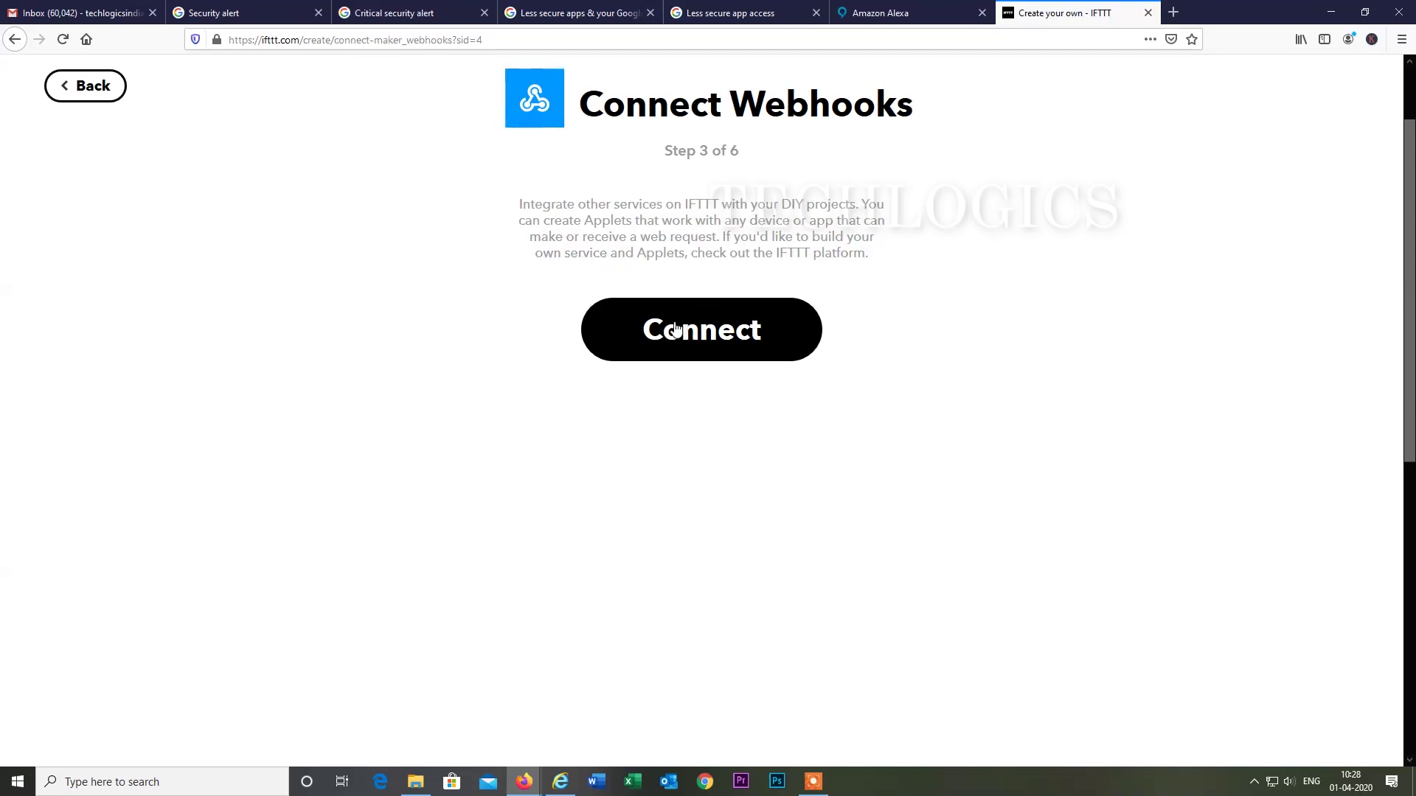
{"action": "left_click", "coordinate": [701, 332]}
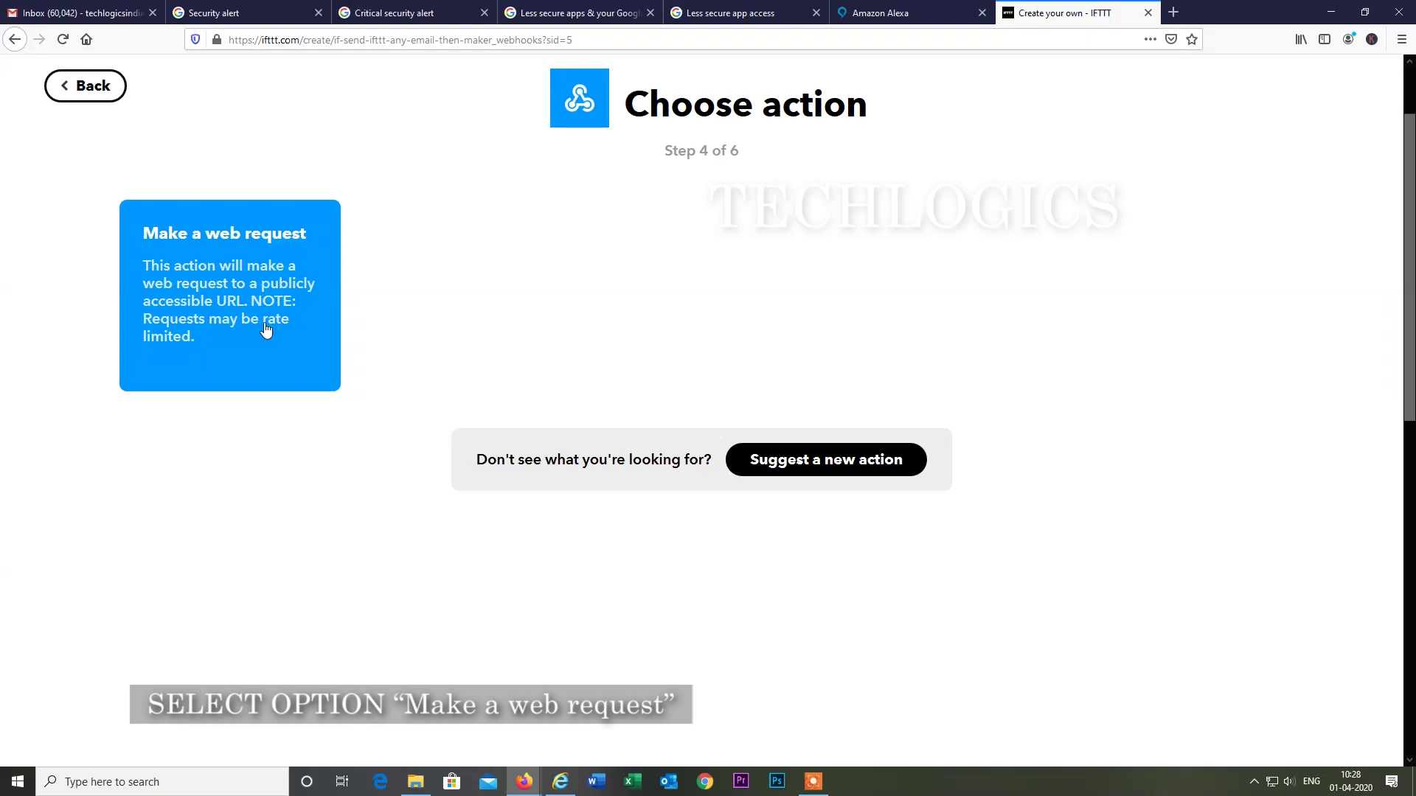
{"action": "left_click", "coordinate": [231, 310]}
Put the caret in the empty URL field and bring the Notify Me Access Code email forward.
{"action": "left_click", "coordinate": [622, 273]}
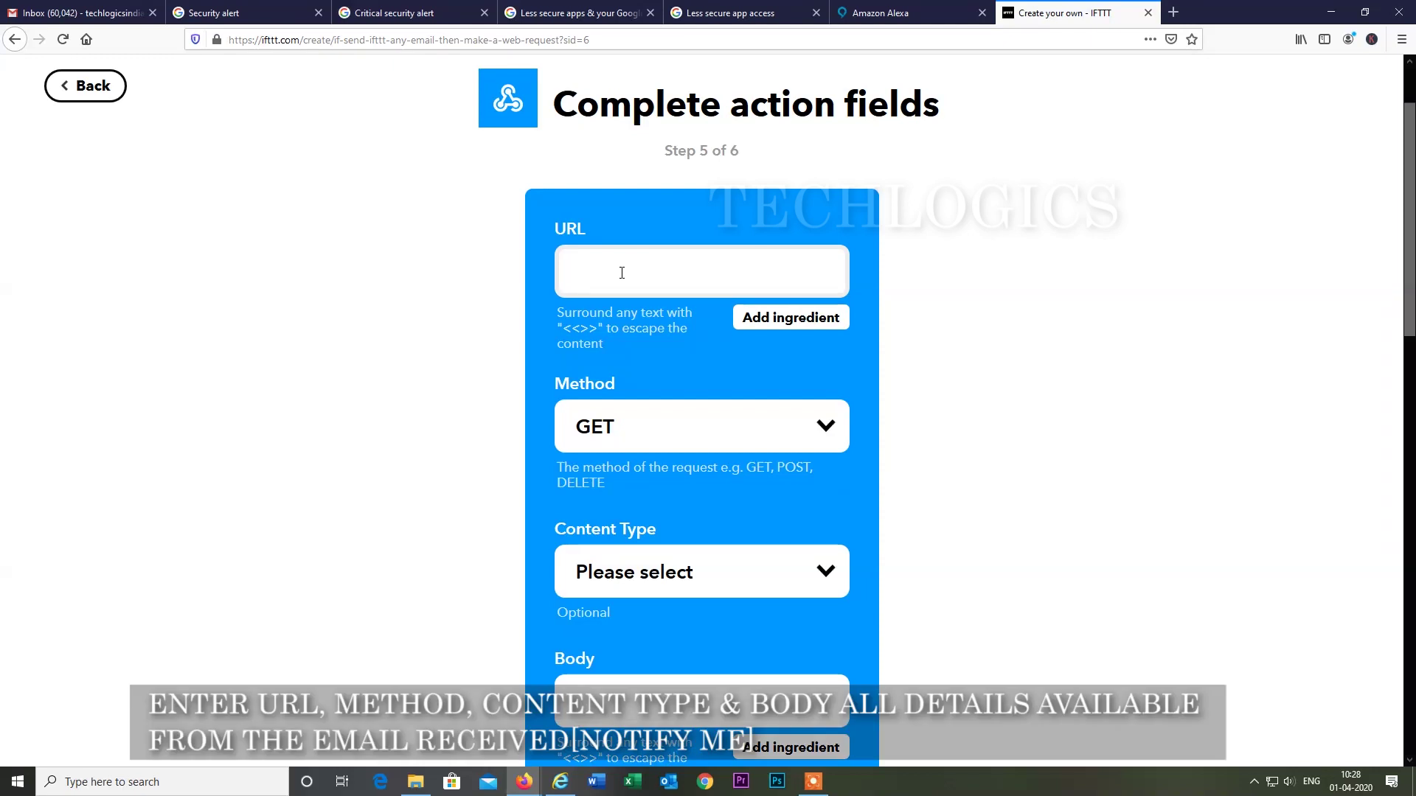
{"action": "scroll", "coordinate": [622, 273], "scroll_direction": "down", "scroll_amount": 3}
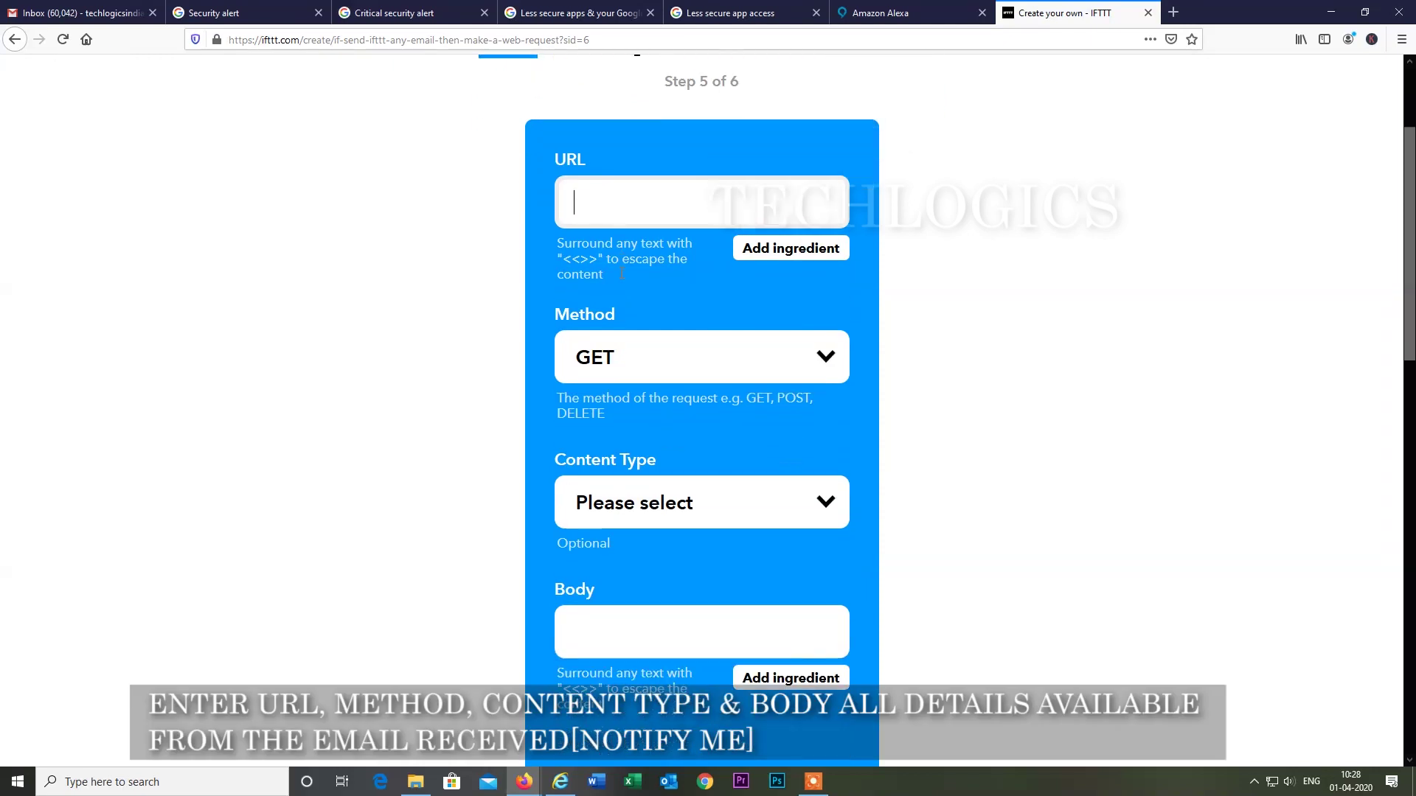
{"action": "scroll", "coordinate": [621, 273], "scroll_direction": "up", "scroll_amount": 3}
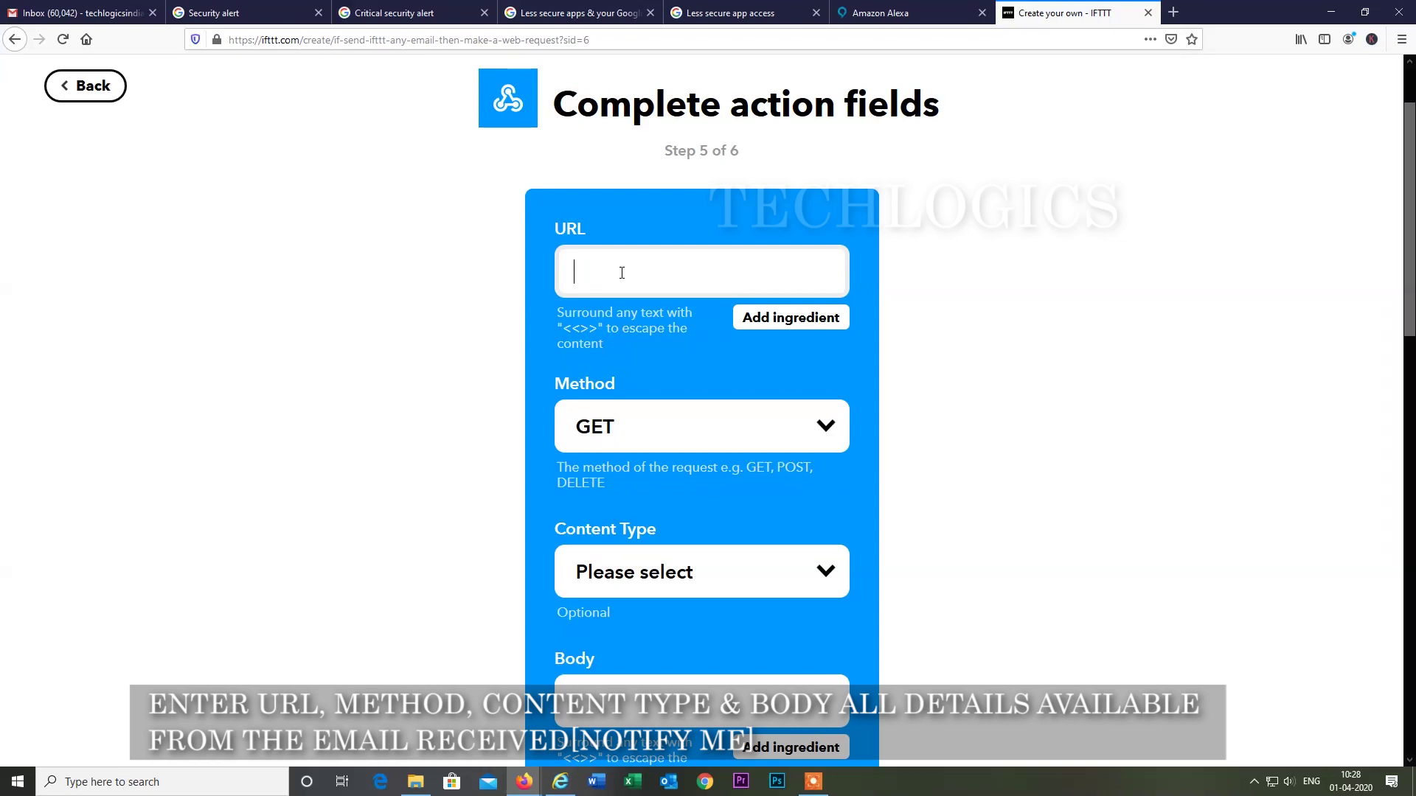
{"action": "mouse_move", "coordinate": [523, 781]}
{"action": "left_click", "coordinate": [648, 707]}
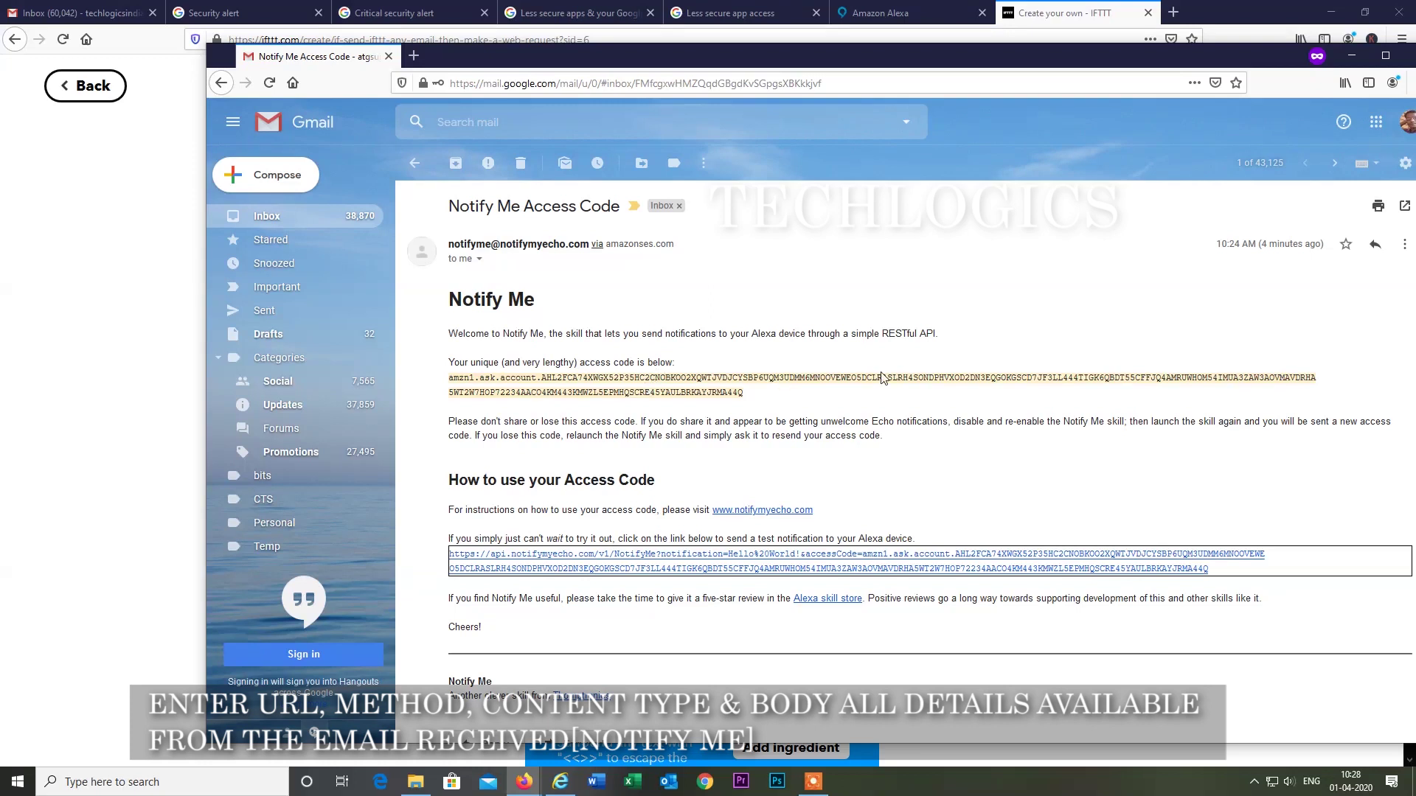
Open the email's notifymyecho link in a new tab and switch to it.
{"action": "scroll", "coordinate": [707, 410], "scroll_direction": "down", "scroll_amount": 2}
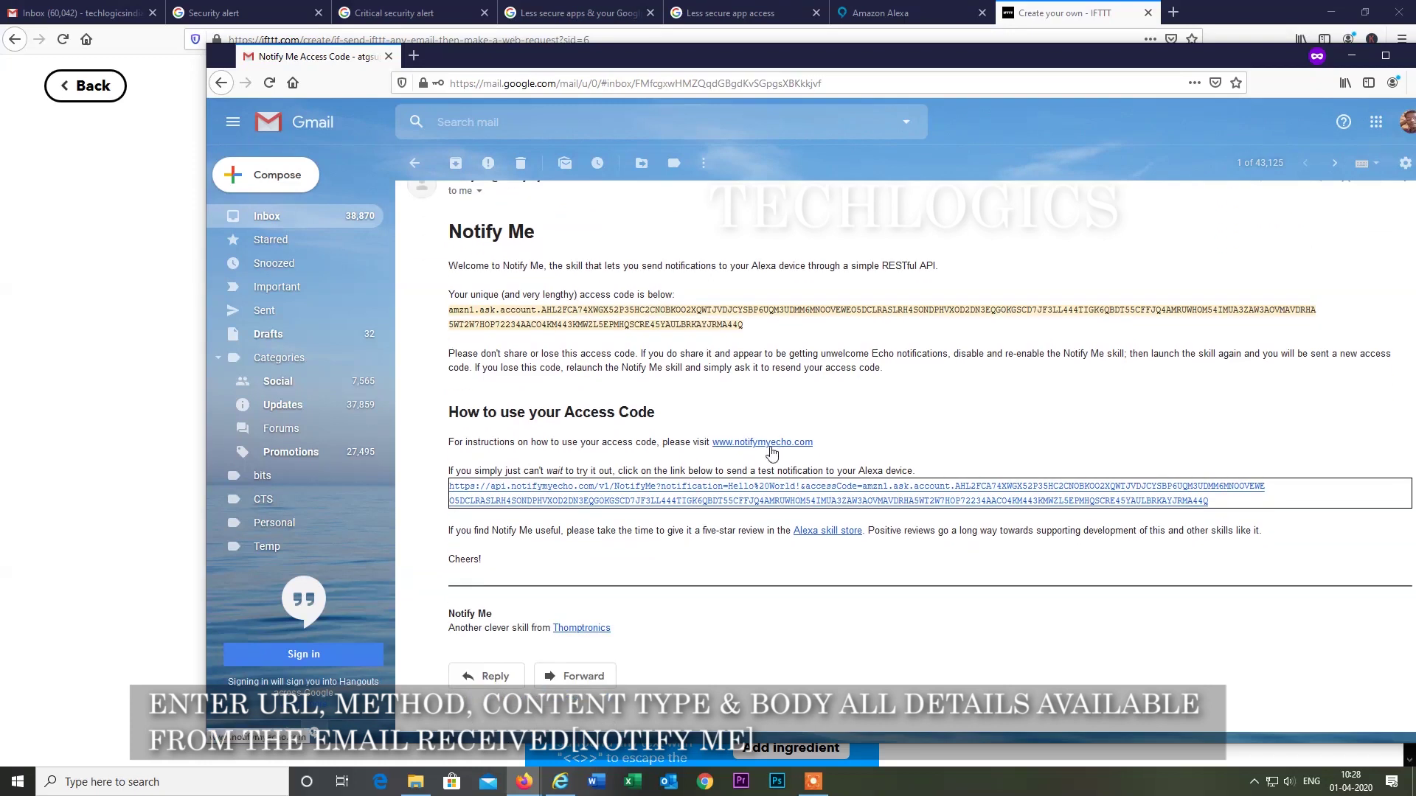
{"action": "right_click", "coordinate": [772, 452]}
{"action": "left_click", "coordinate": [833, 456]}
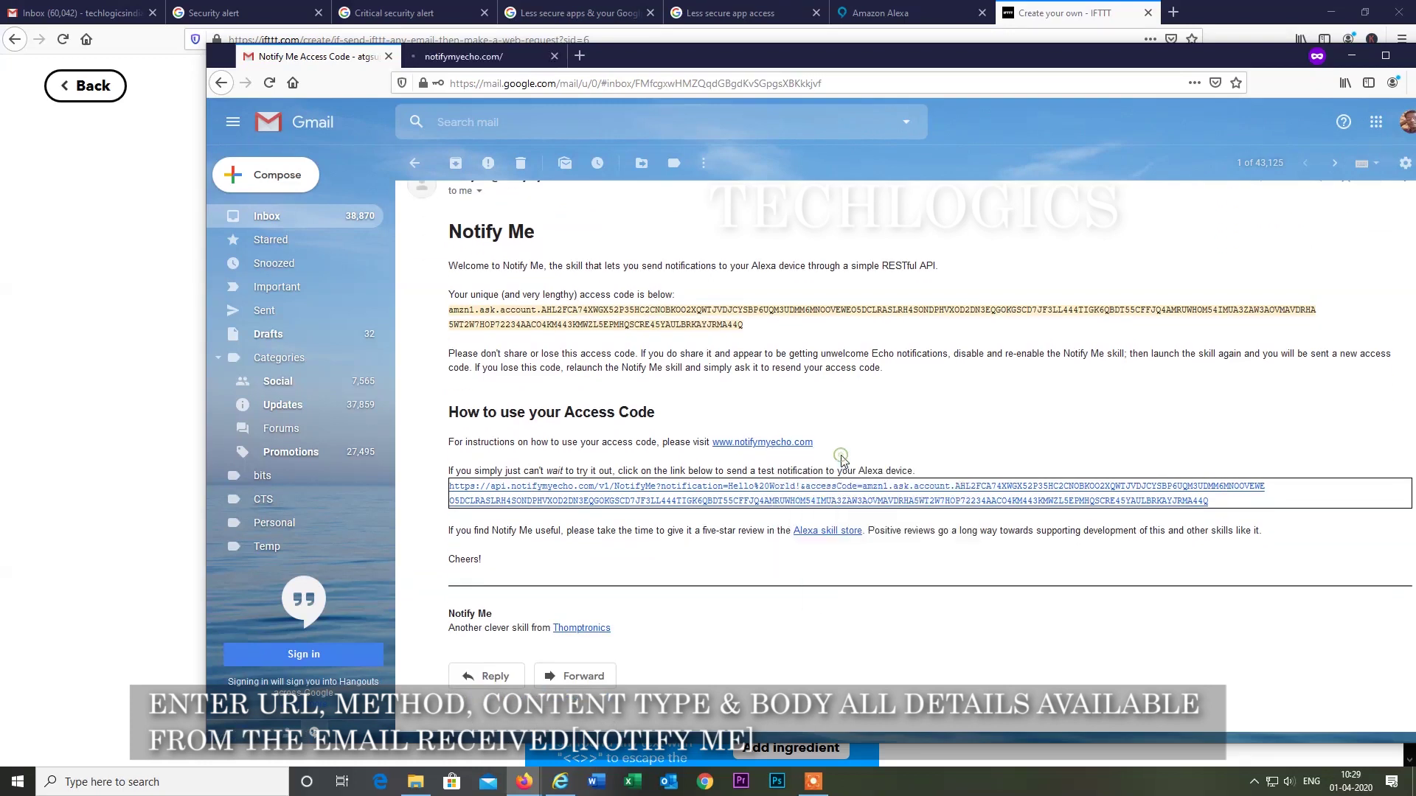
{"action": "left_click", "coordinate": [498, 59]}
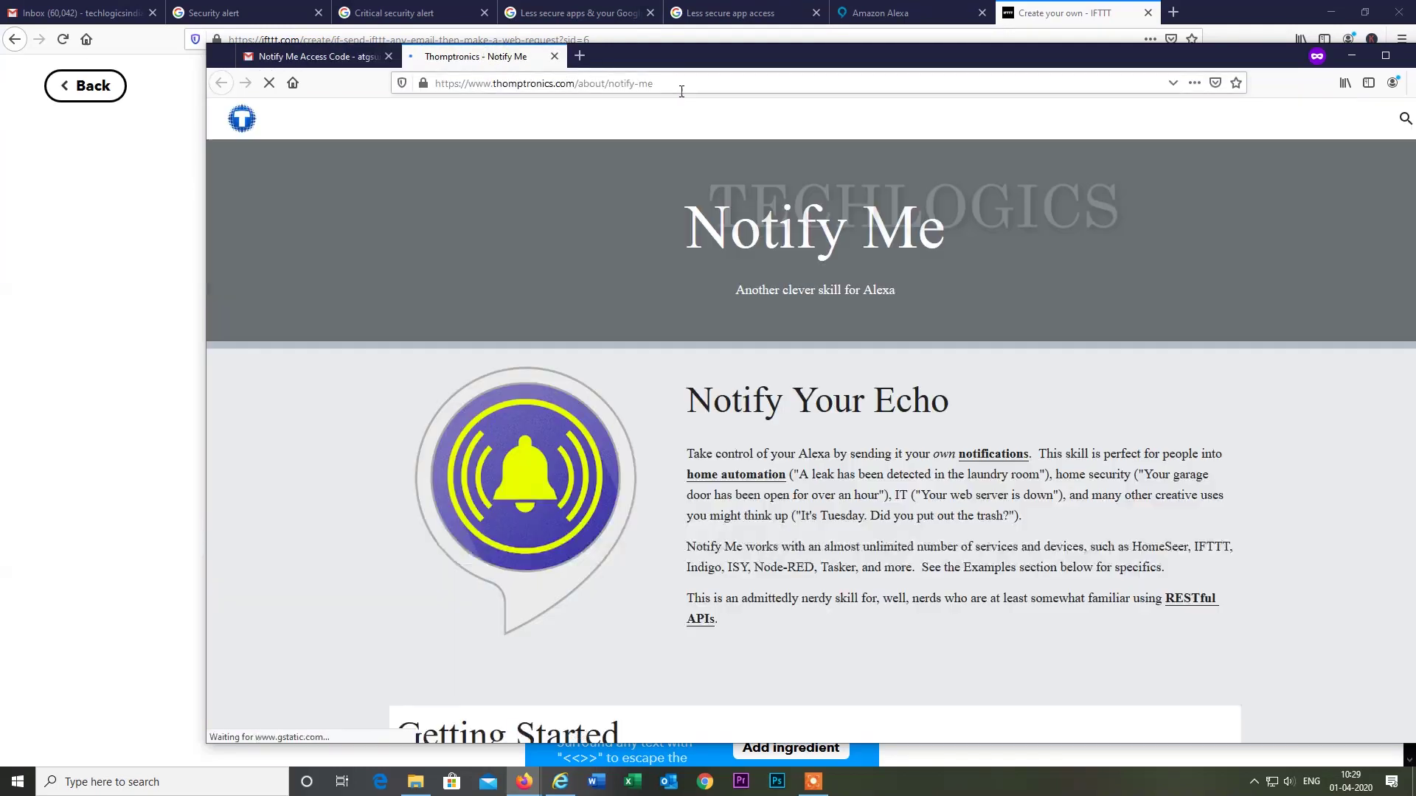
Copy the API URL from the 'IFTTT with data (body) params' section into the IFTTT URL field.
{"action": "scroll", "coordinate": [839, 420], "scroll_direction": "down", "scroll_amount": 5}
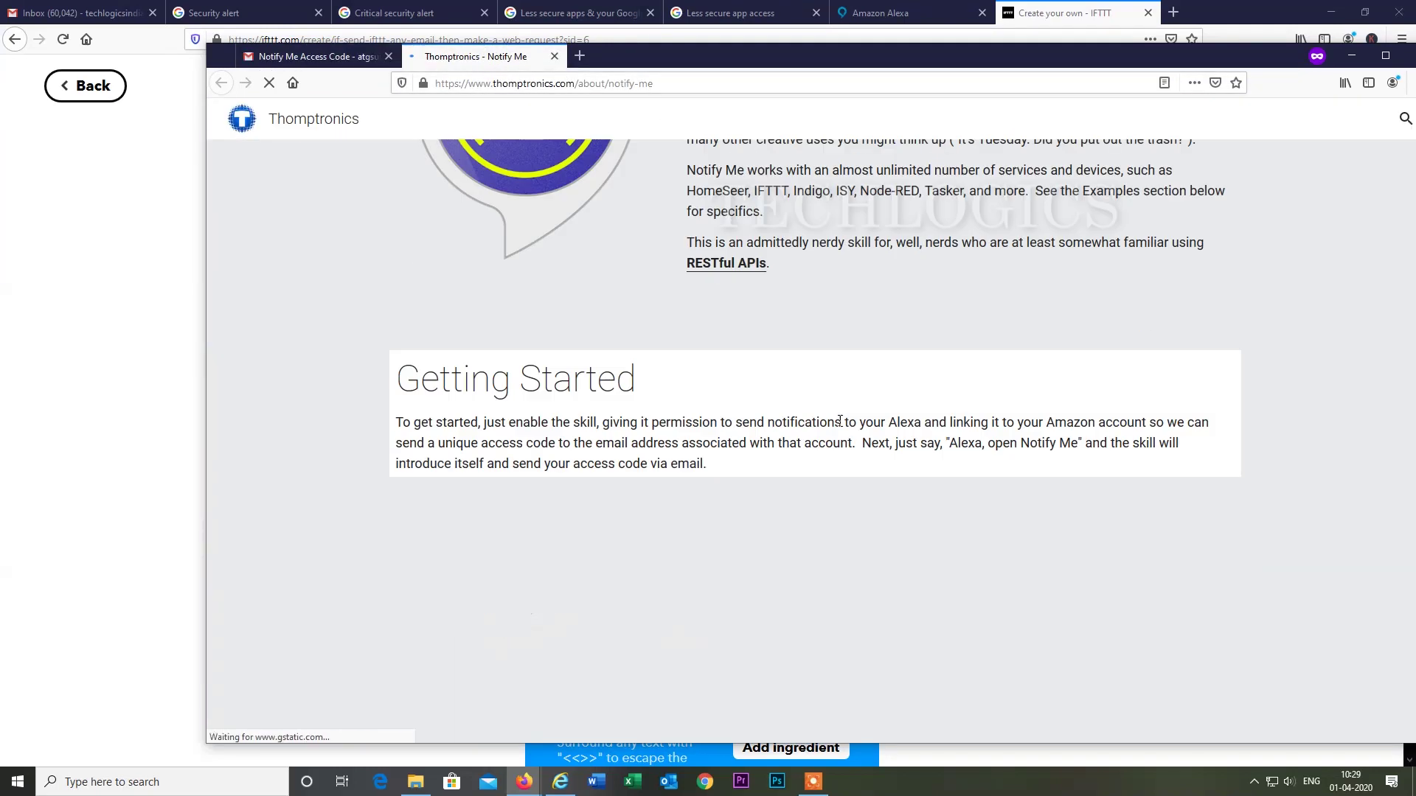
{"action": "scroll", "coordinate": [839, 420], "scroll_direction": "down", "scroll_amount": 8}
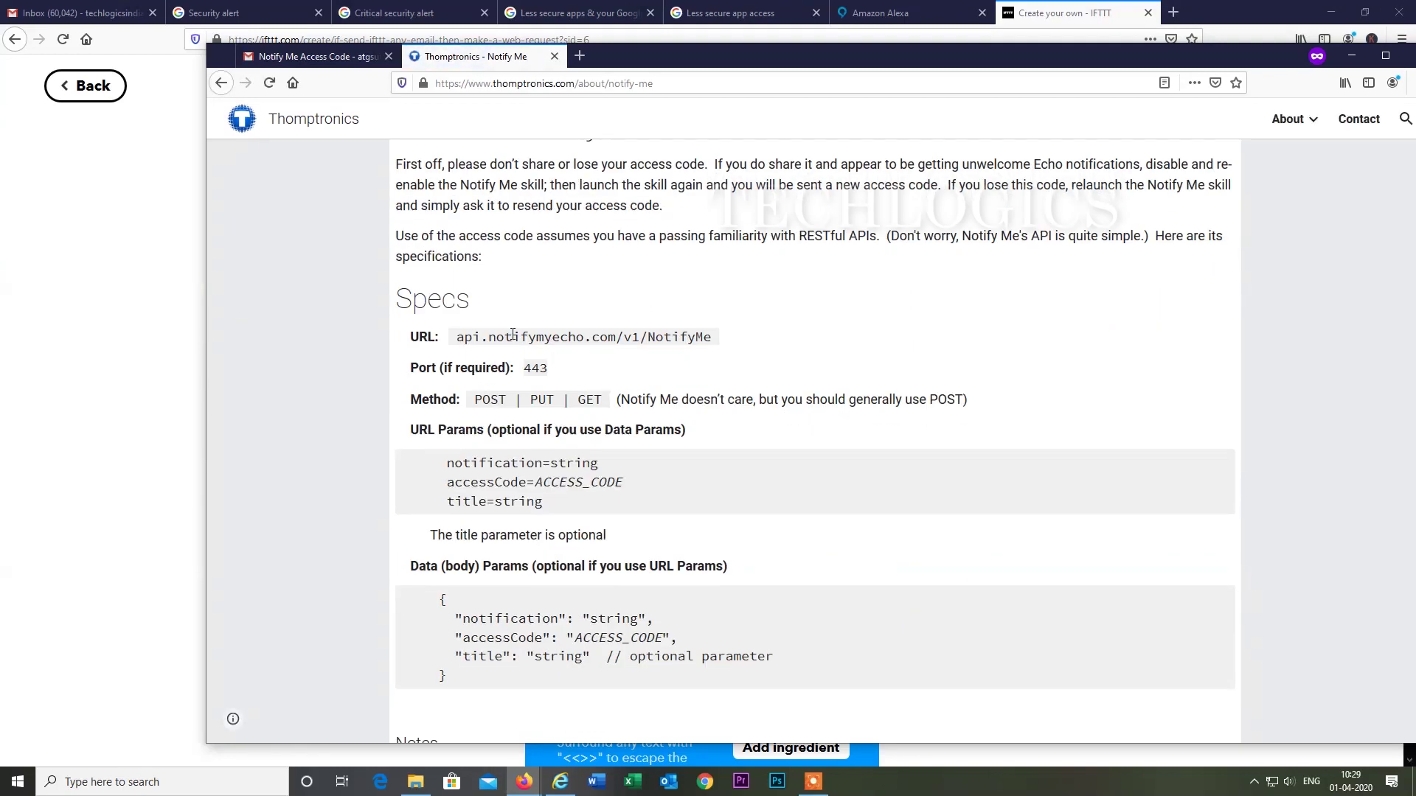
{"action": "scroll", "coordinate": [512, 334], "scroll_direction": "down", "scroll_amount": 15}
{"action": "scroll", "coordinate": [512, 334], "scroll_direction": "down", "scroll_amount": 15}
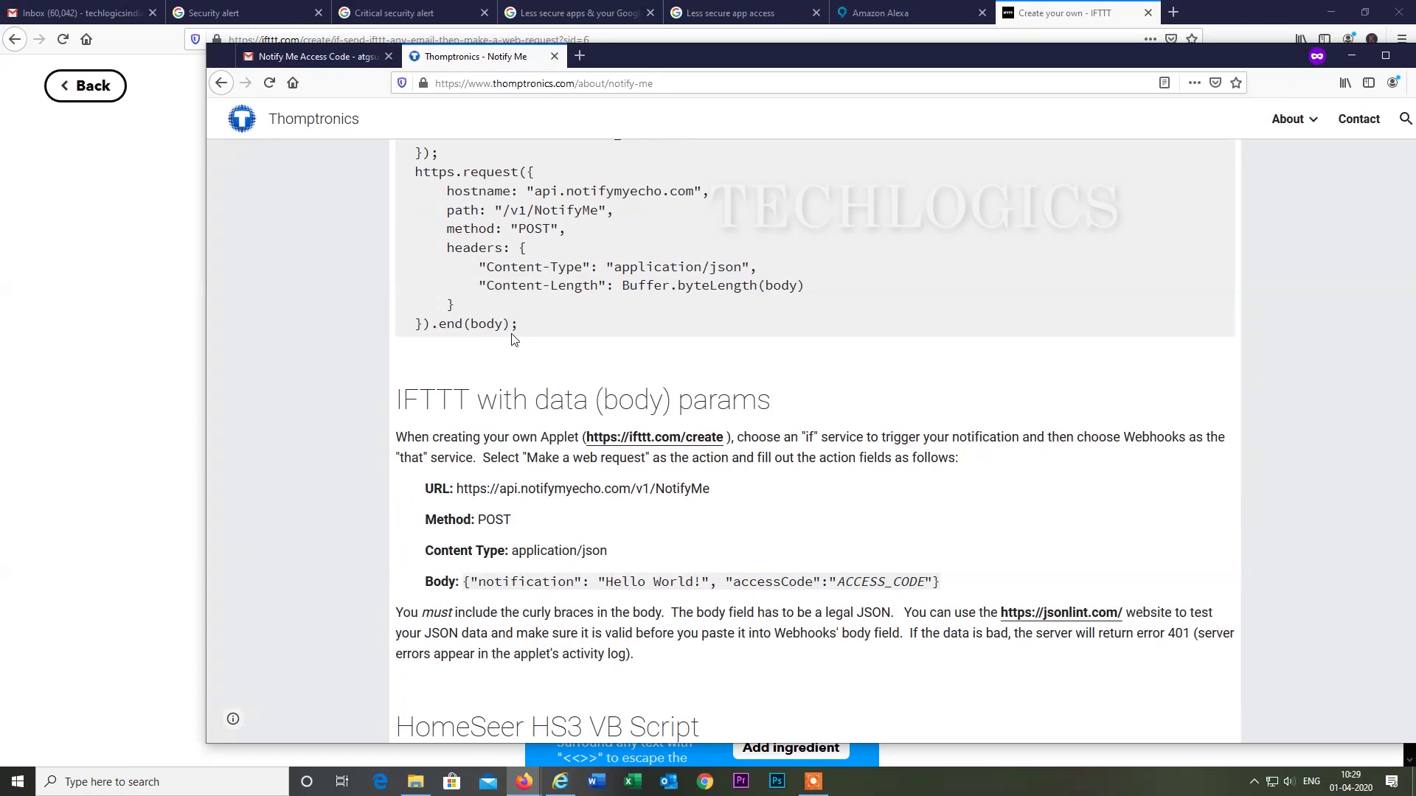
{"action": "scroll", "coordinate": [514, 339], "scroll_direction": "down", "scroll_amount": 2}
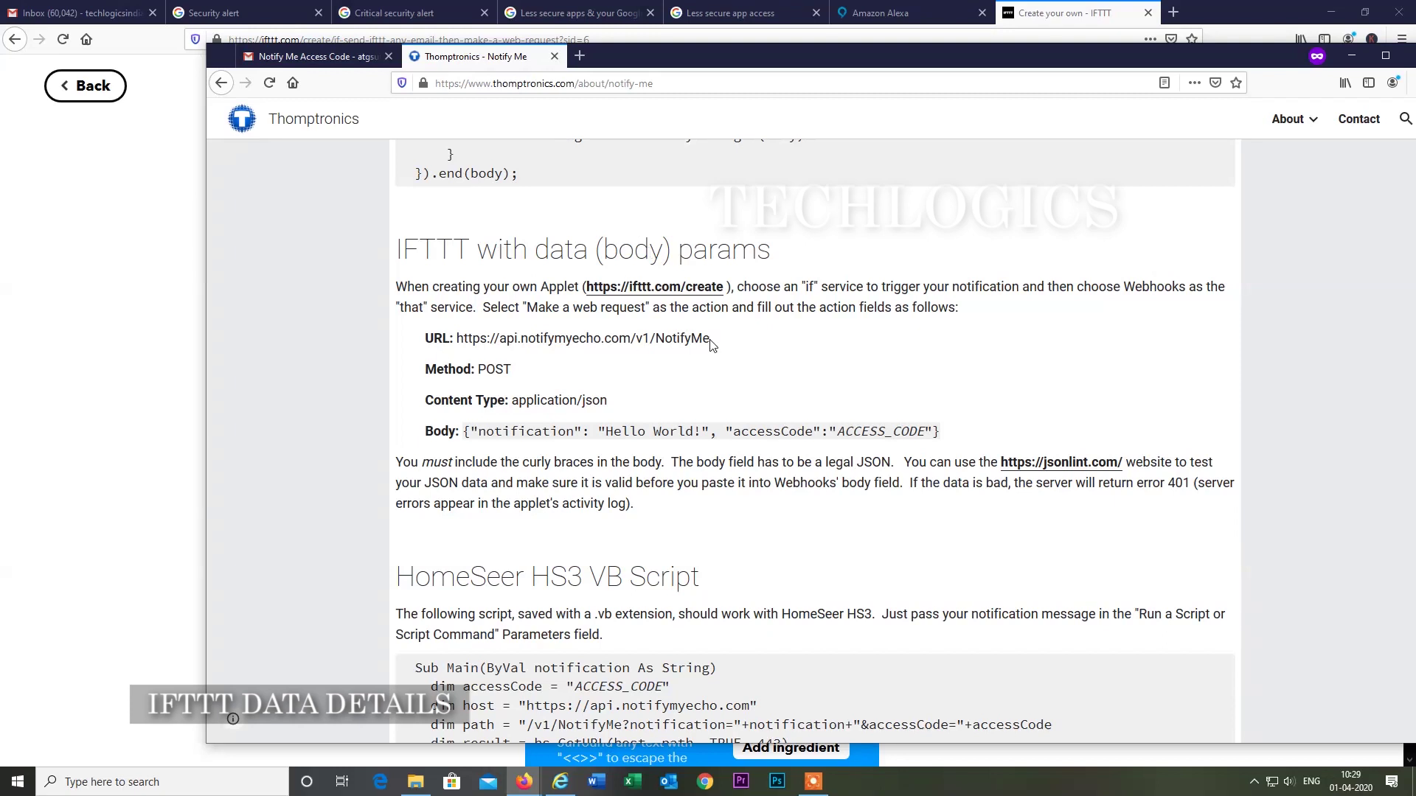
{"action": "left_click_drag", "start_coordinate": [396, 249], "coordinate": [821, 259]}
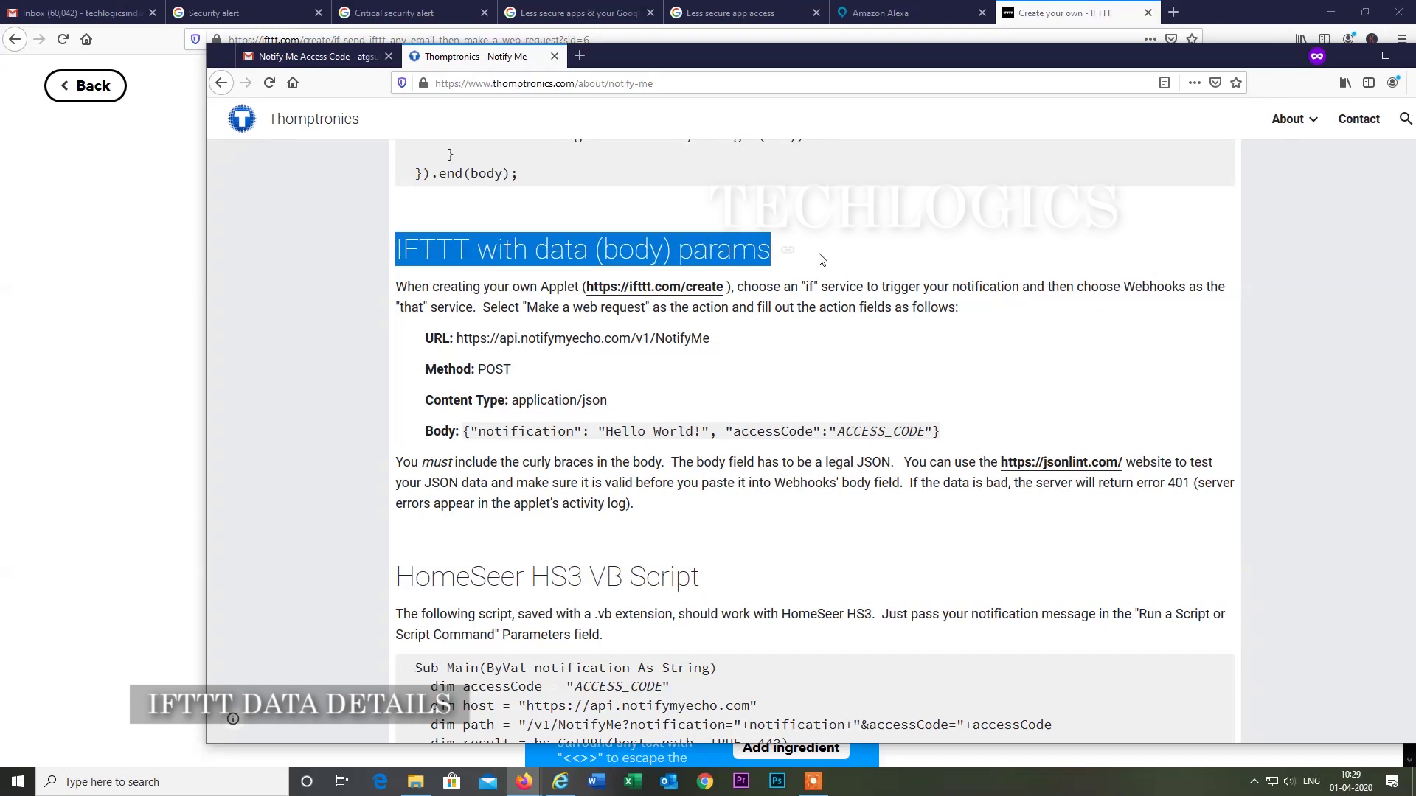
{"action": "left_click", "coordinate": [695, 322]}
{"action": "left_click_drag", "start_coordinate": [715, 340], "coordinate": [461, 339]}
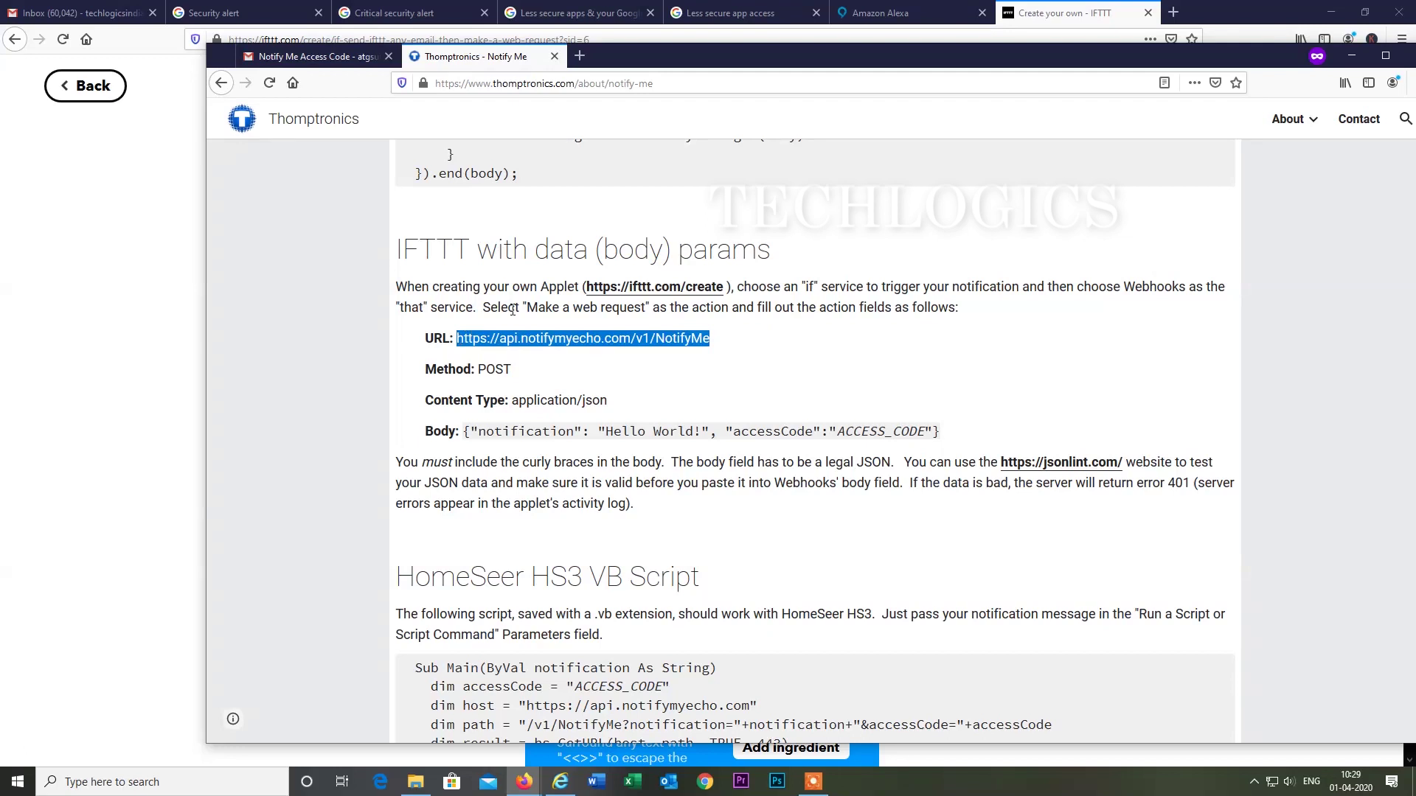
{"action": "key", "text": "alt+Tab"}
{"action": "left_click", "coordinate": [654, 266]}
{"action": "type", "text": "https://api.notifymyecho.com/v1/NotifyMe"}
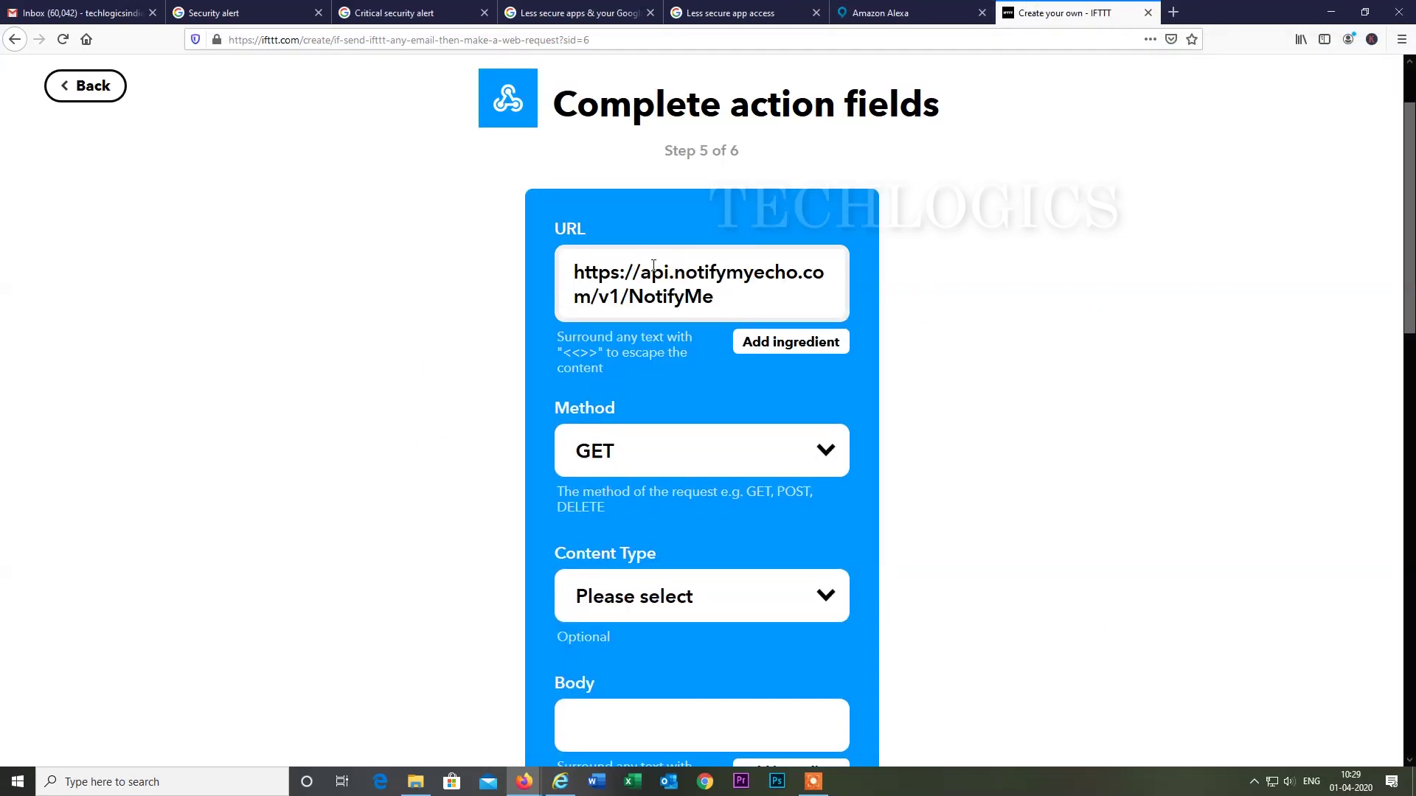
{"action": "left_click", "coordinate": [756, 455]}
{"action": "left_click", "coordinate": [610, 530]}
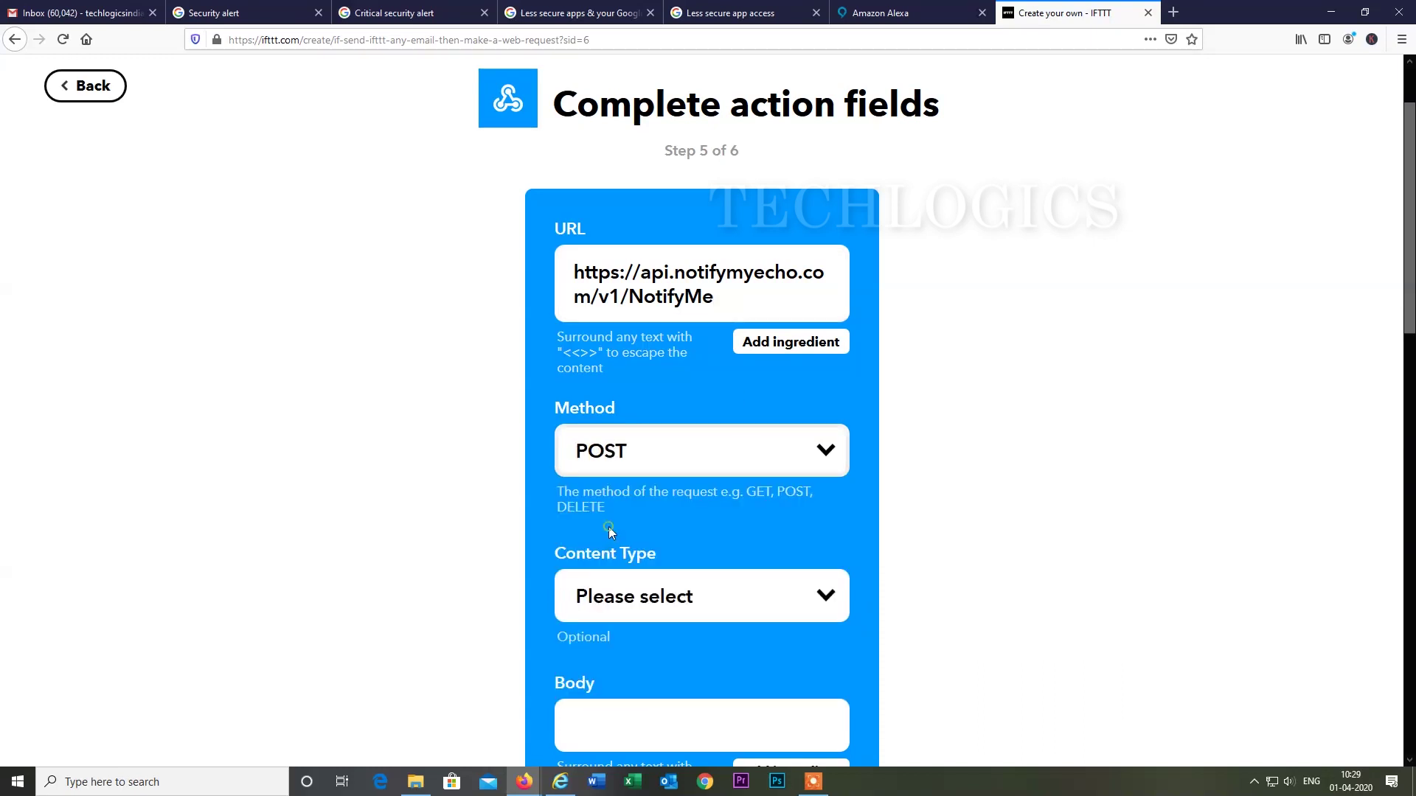
{"action": "scroll", "coordinate": [998, 452], "scroll_direction": "down", "scroll_amount": 2}
{"action": "left_click", "coordinate": [722, 443]}
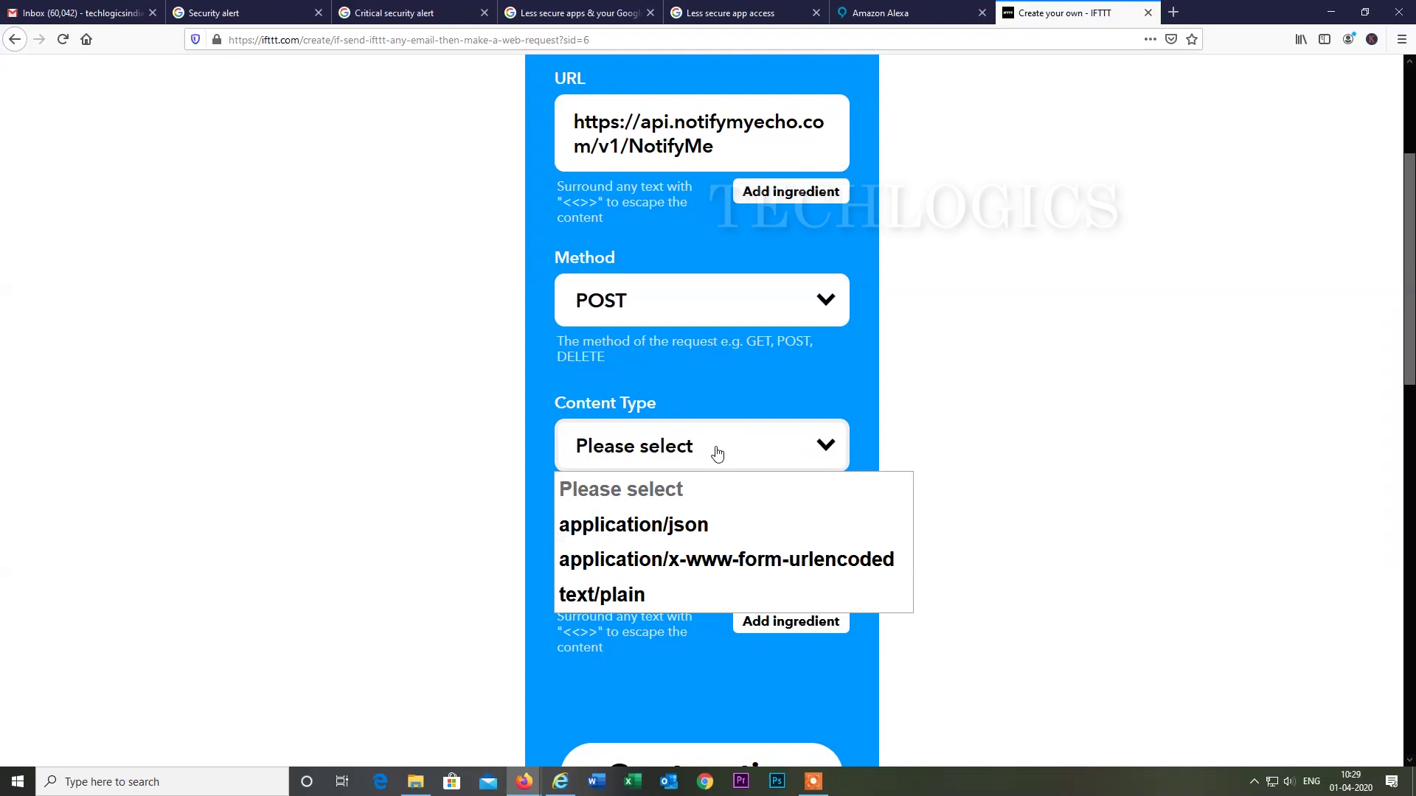
{"action": "left_click", "coordinate": [685, 526]}
{"action": "scroll", "coordinate": [1065, 439], "scroll_direction": "down", "scroll_amount": 2}
Put the caret in the Body field and bring the Notify Me instructions back in front.
{"action": "left_click", "coordinate": [699, 426]}
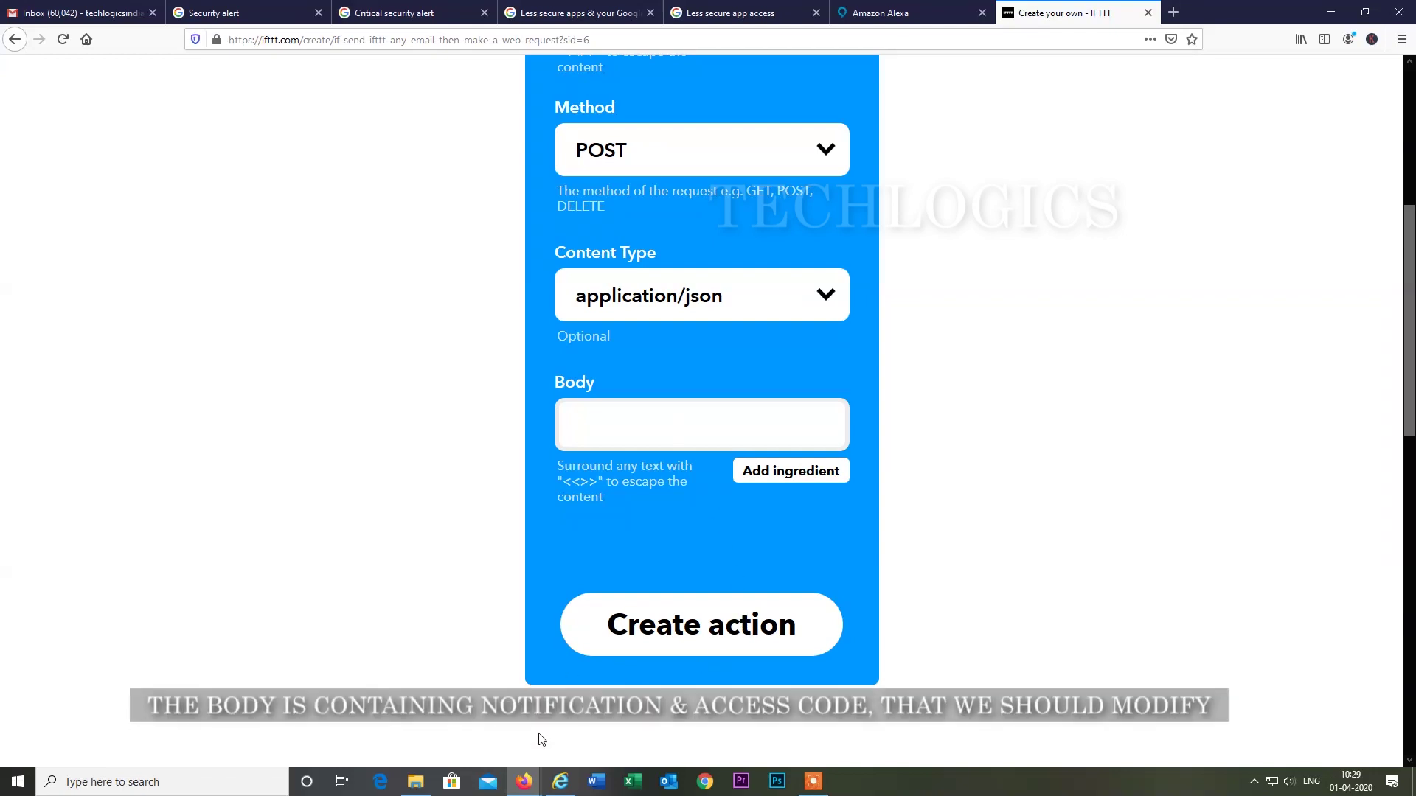
{"action": "mouse_move", "coordinate": [525, 781]}
{"action": "left_click", "coordinate": [584, 697]}
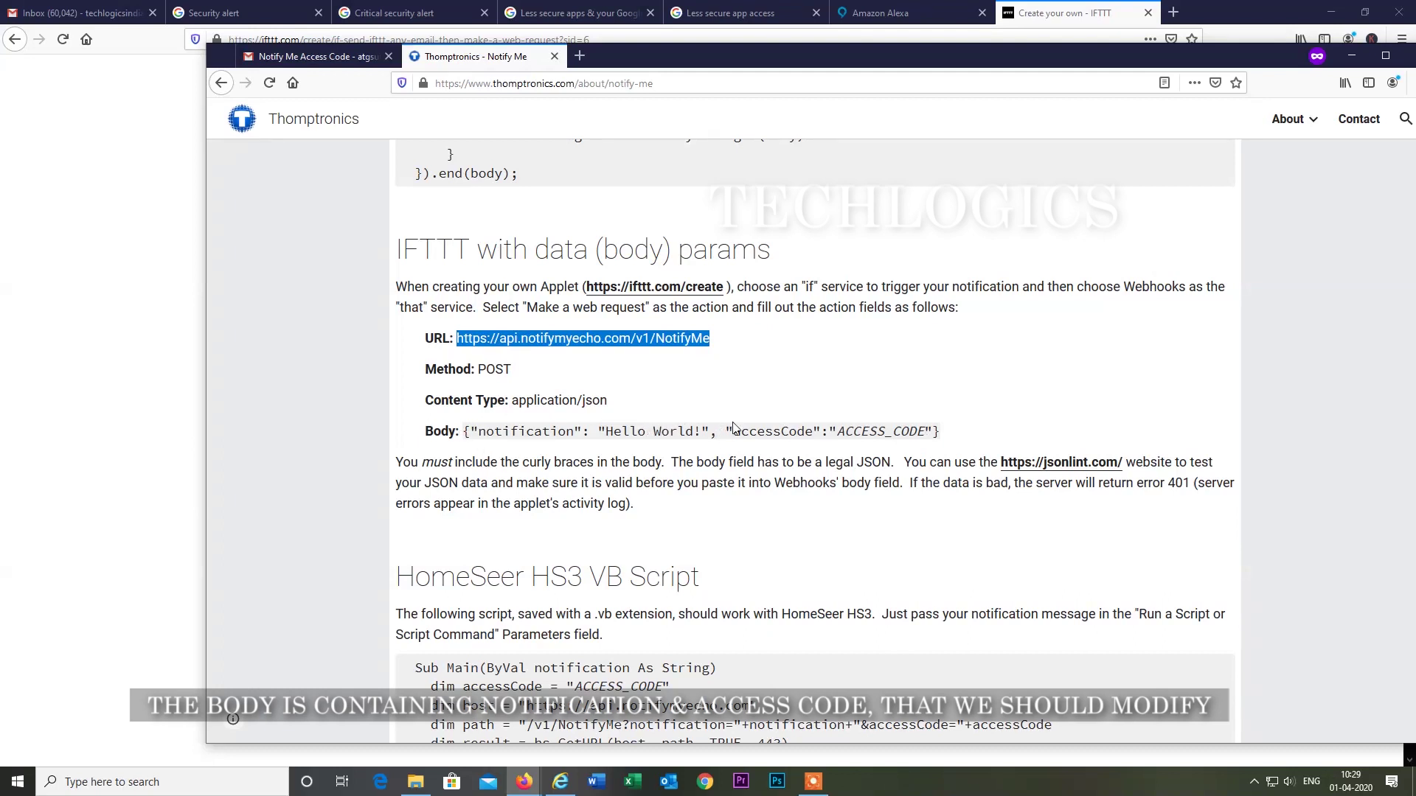
Copy the Notify Me JSON example and paste it into the IFTTT Body field.
{"action": "scroll", "coordinate": [878, 428], "scroll_direction": "down", "scroll_amount": 1}
{"action": "left_click_drag", "start_coordinate": [463, 356], "coordinate": [969, 358]}
{"action": "key", "text": "ctrl+c"}
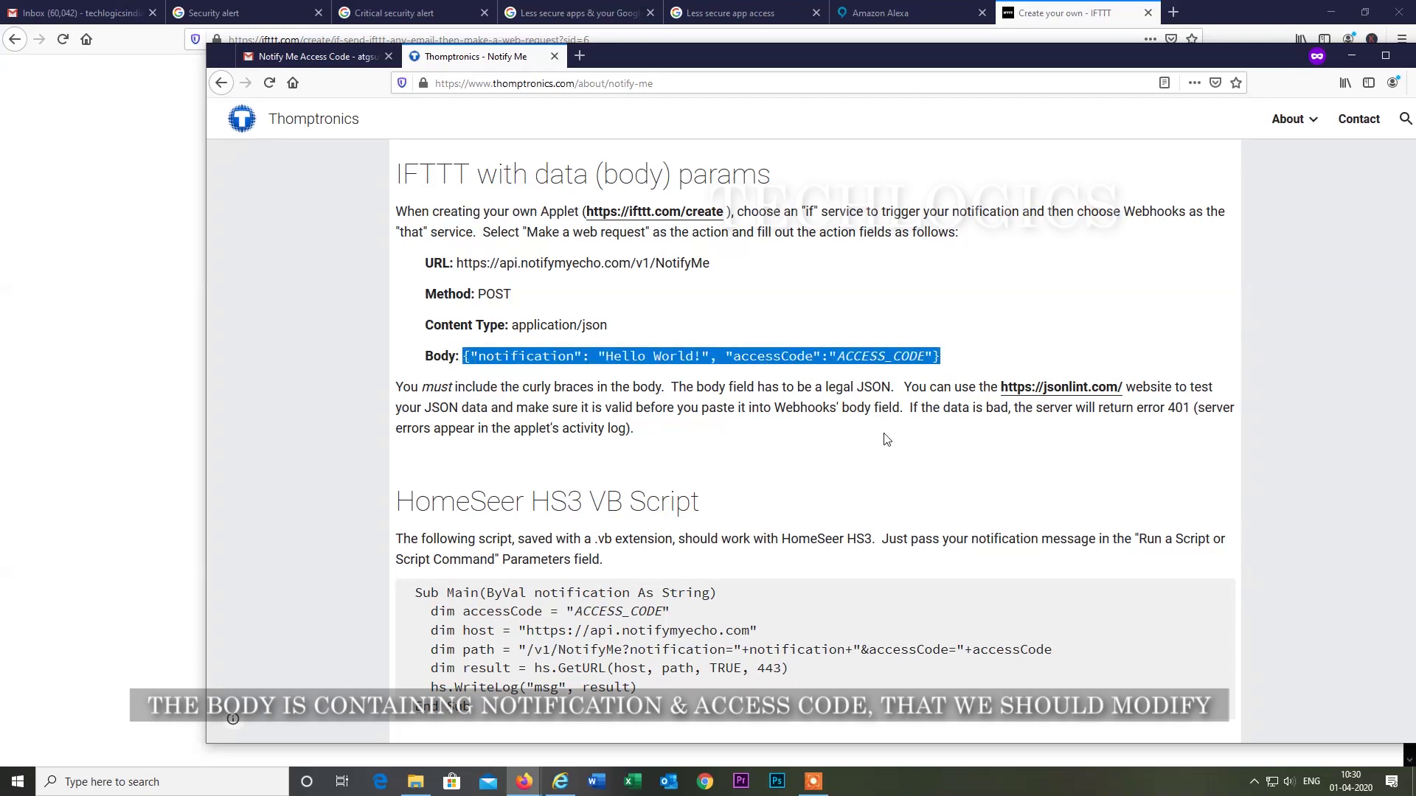
{"action": "left_click", "coordinate": [910, 7]}
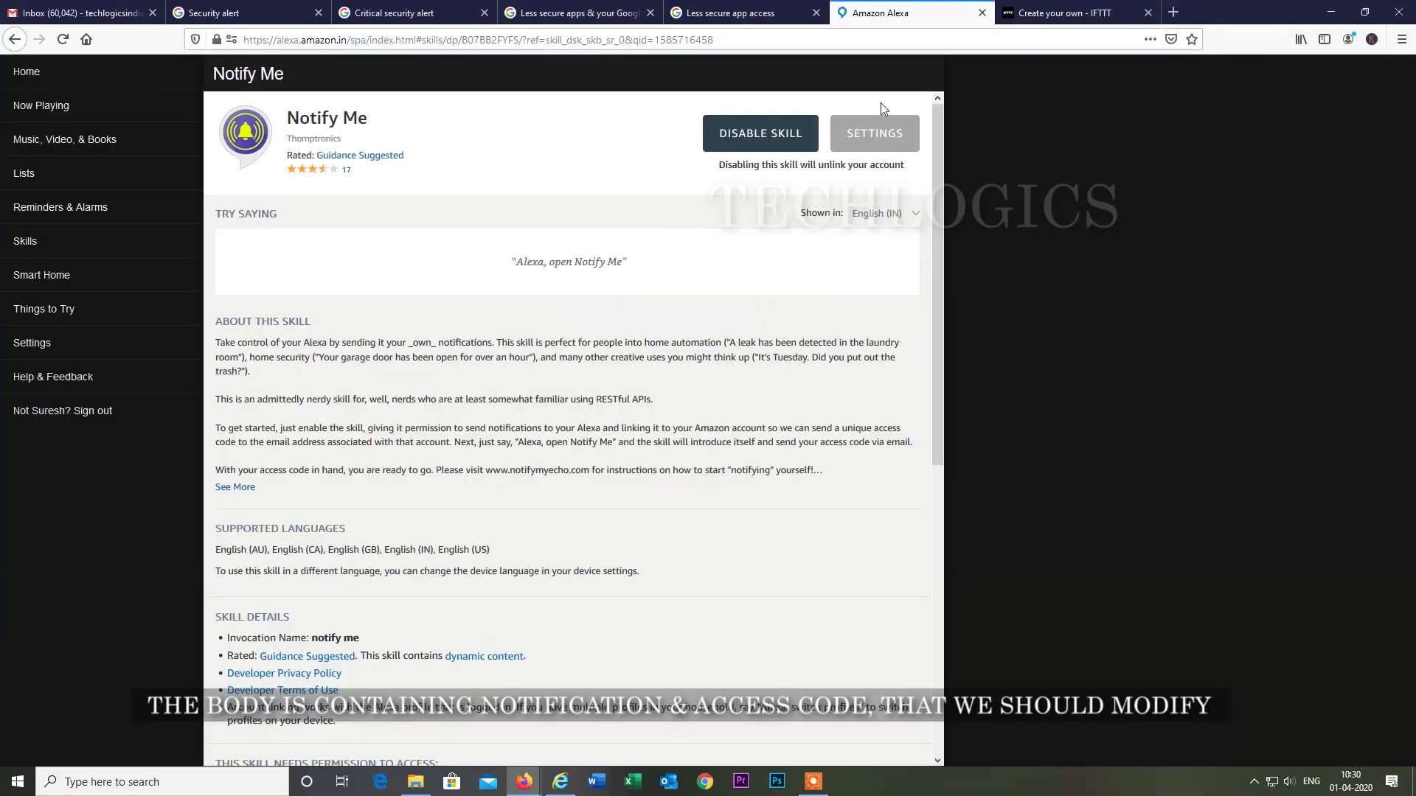
{"action": "left_click", "coordinate": [1054, 13]}
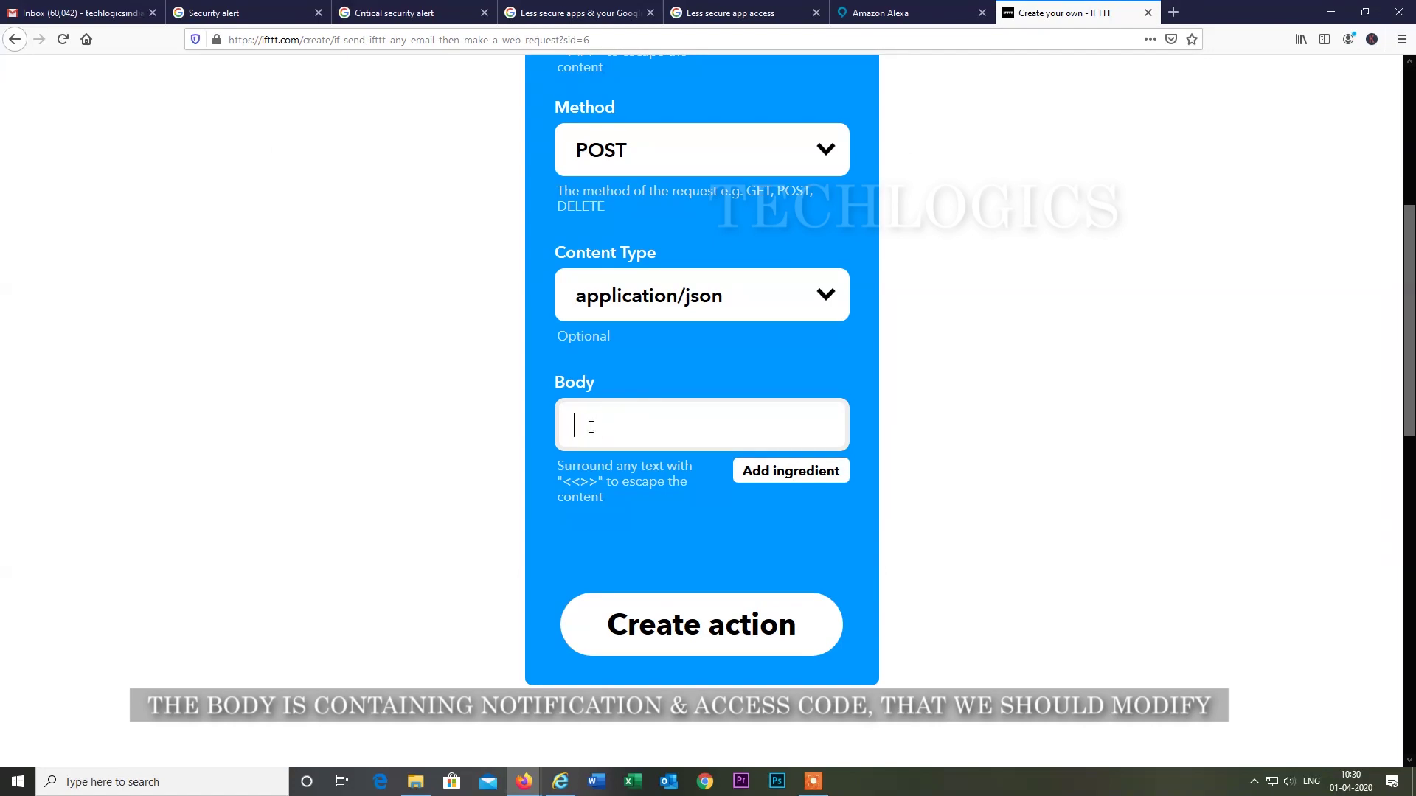
{"action": "left_click", "coordinate": [591, 427]}
{"action": "key", "text": "ctrl+v"}
Replace 'Hello World!' with 'Home CCTV - Video Loss' and select the ACCESS_CODE placeholder.
{"action": "left_click_drag", "start_coordinate": [722, 421], "coordinate": [638, 450]}
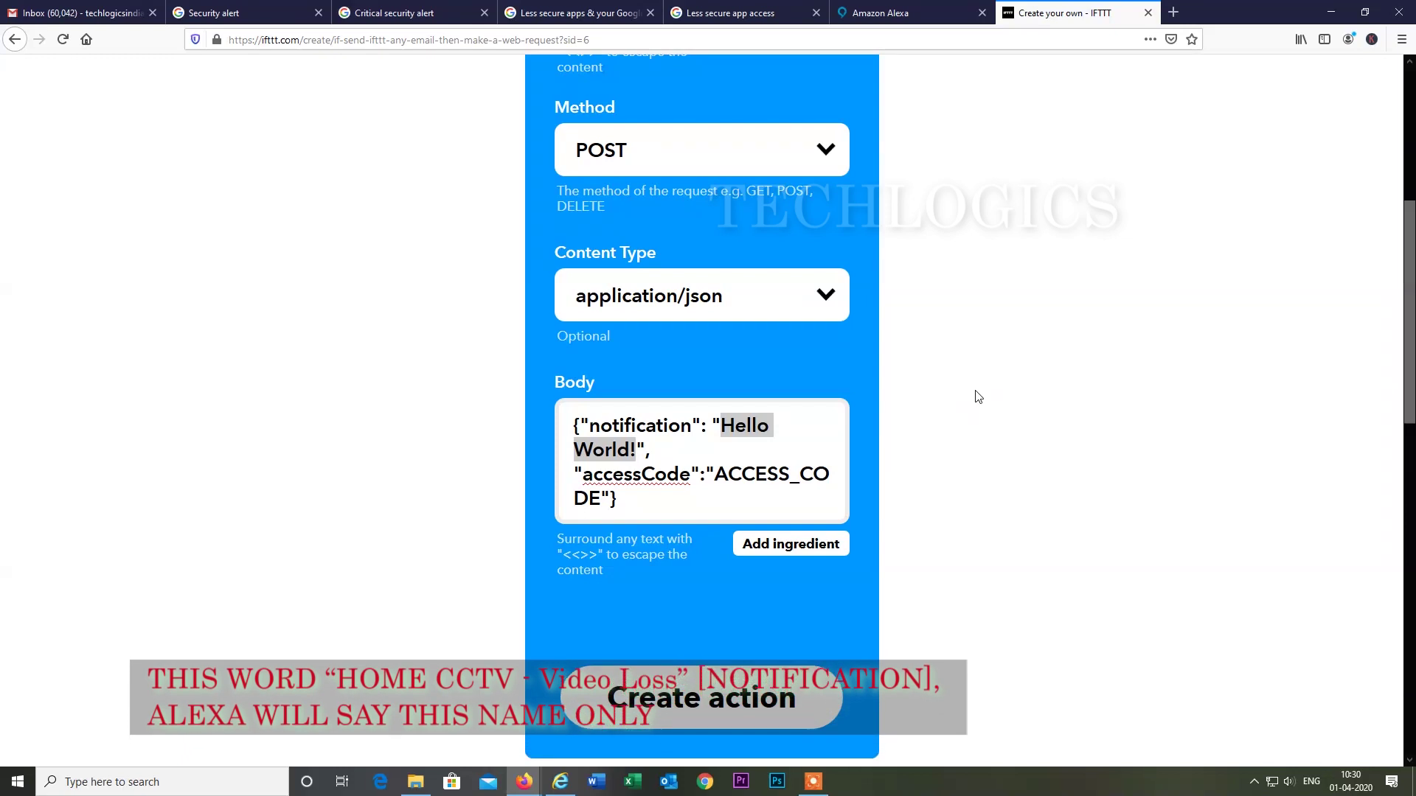
{"action": "type", "text": "Home CCTV "}
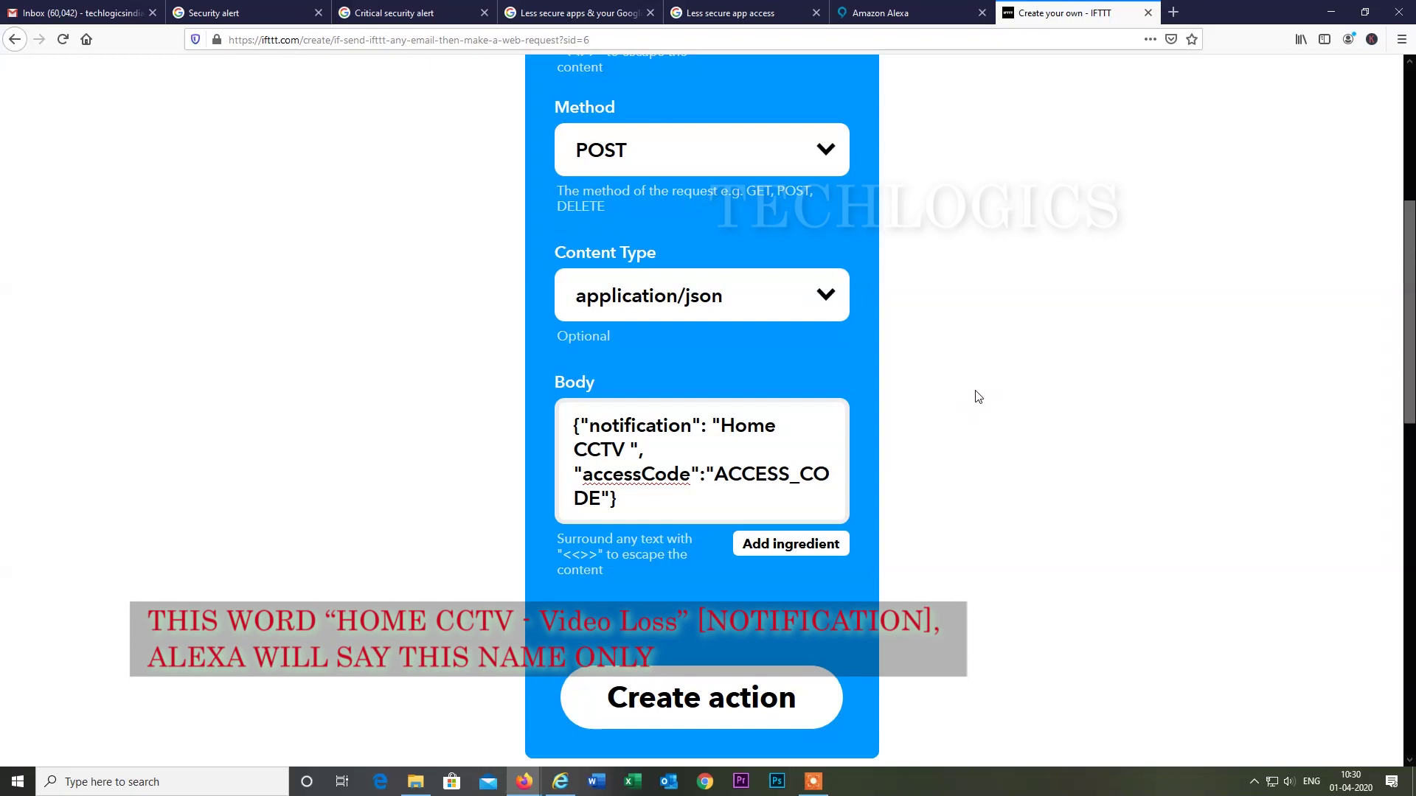
{"action": "type", "text": "- Video Loss"}
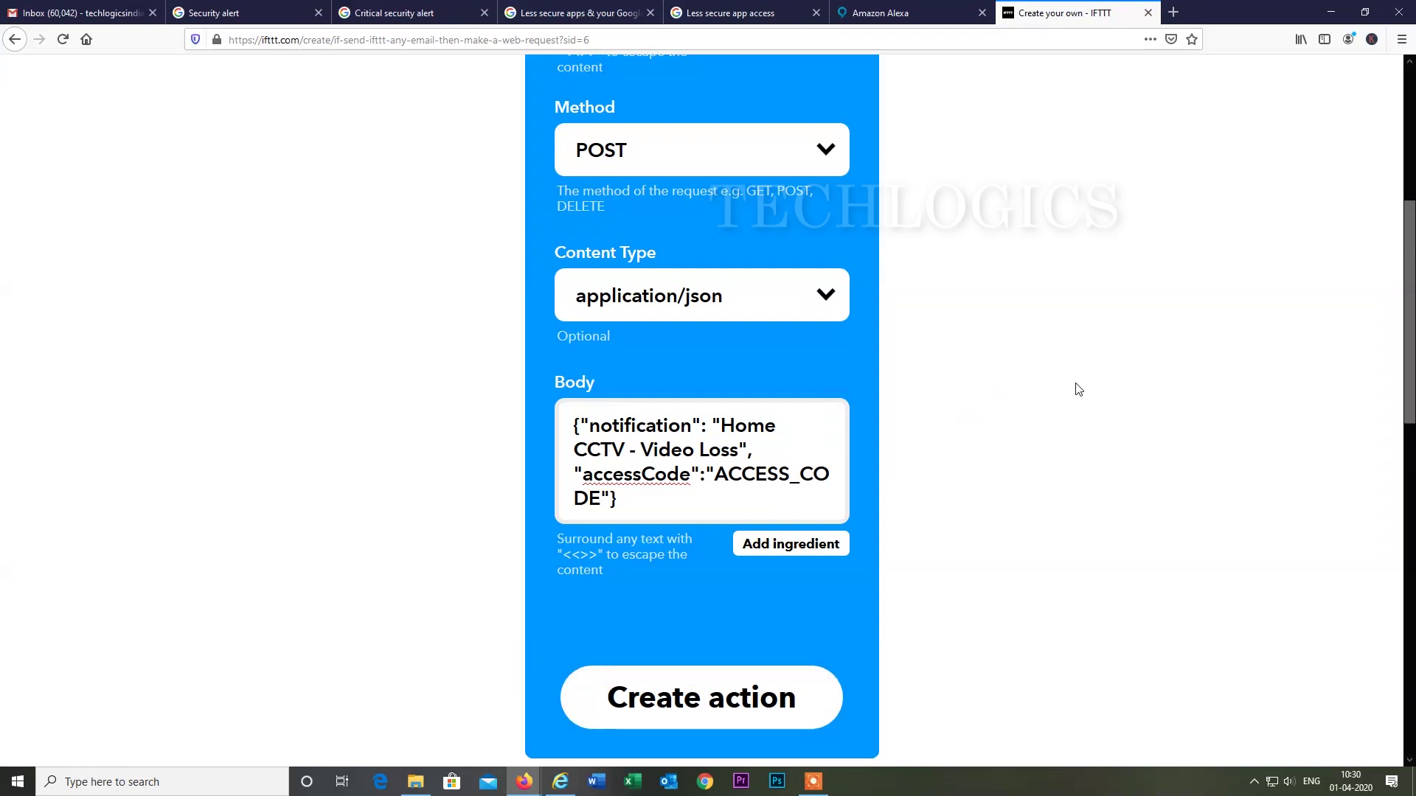
{"action": "scroll", "coordinate": [808, 421], "scroll_direction": "down", "scroll_amount": 2}
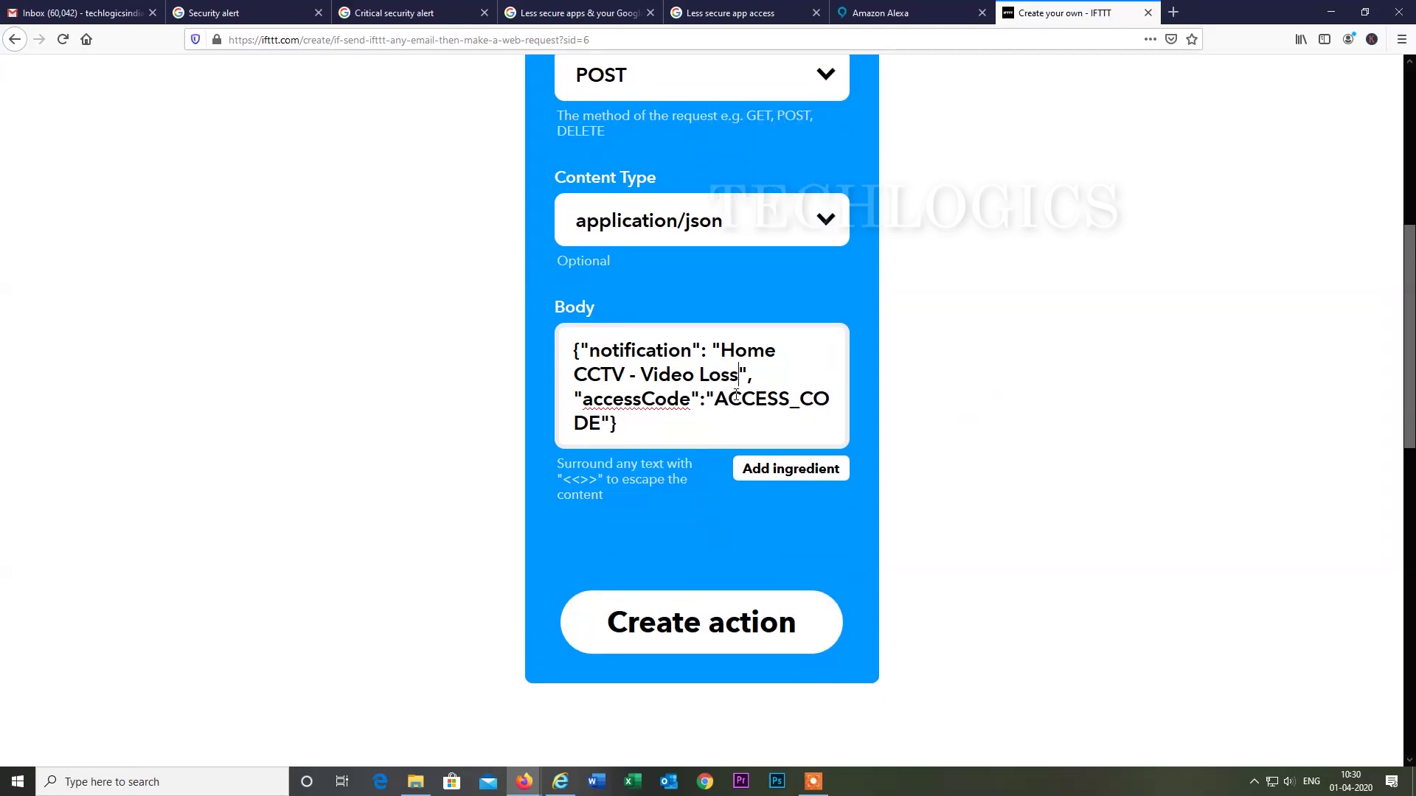
{"action": "scroll", "coordinate": [736, 396], "scroll_direction": "down", "scroll_amount": 2}
{"action": "left_click_drag", "start_coordinate": [717, 324], "coordinate": [600, 348]}
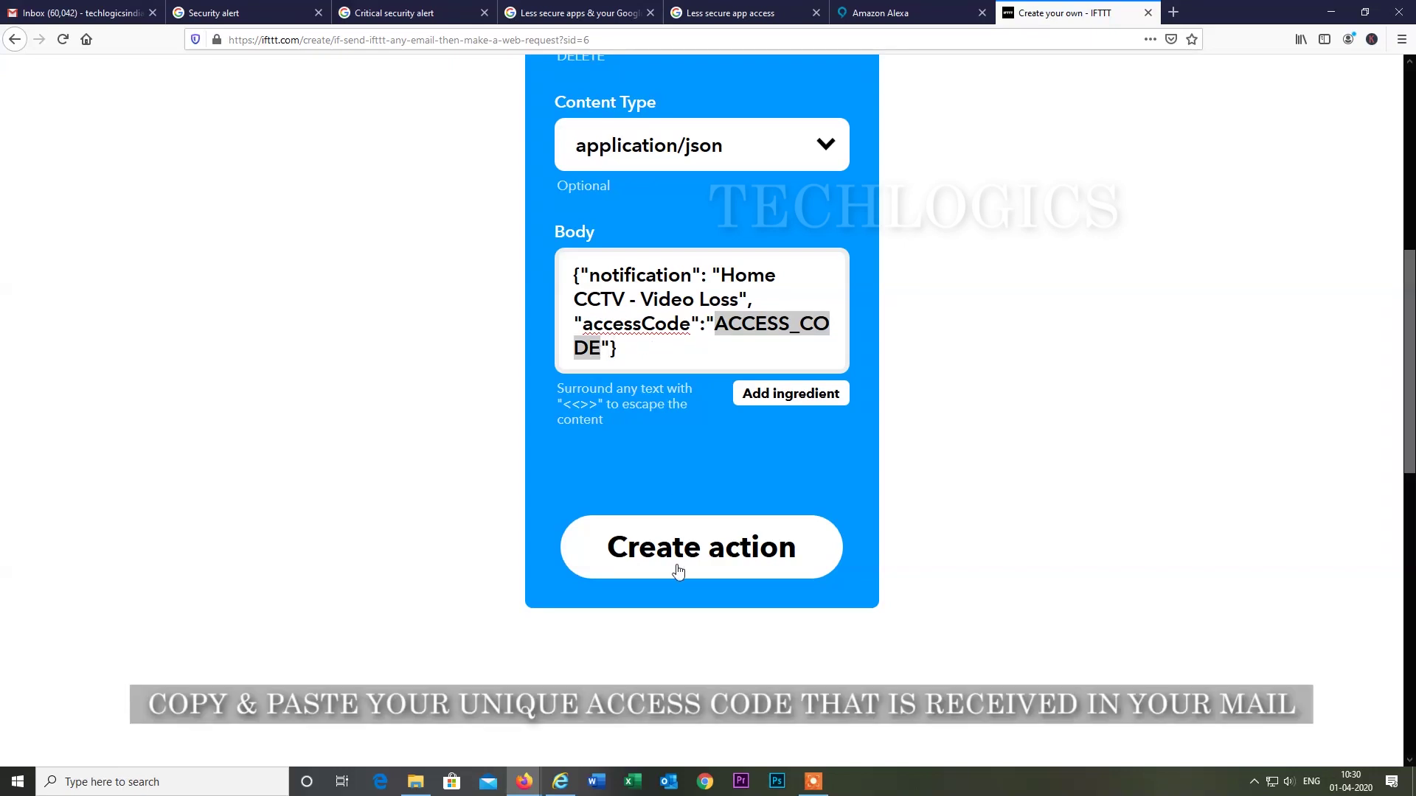
Select the access code in the Notify Me email in Gmail.
{"action": "left_click", "coordinate": [524, 781]}
{"action": "left_click", "coordinate": [582, 708]}
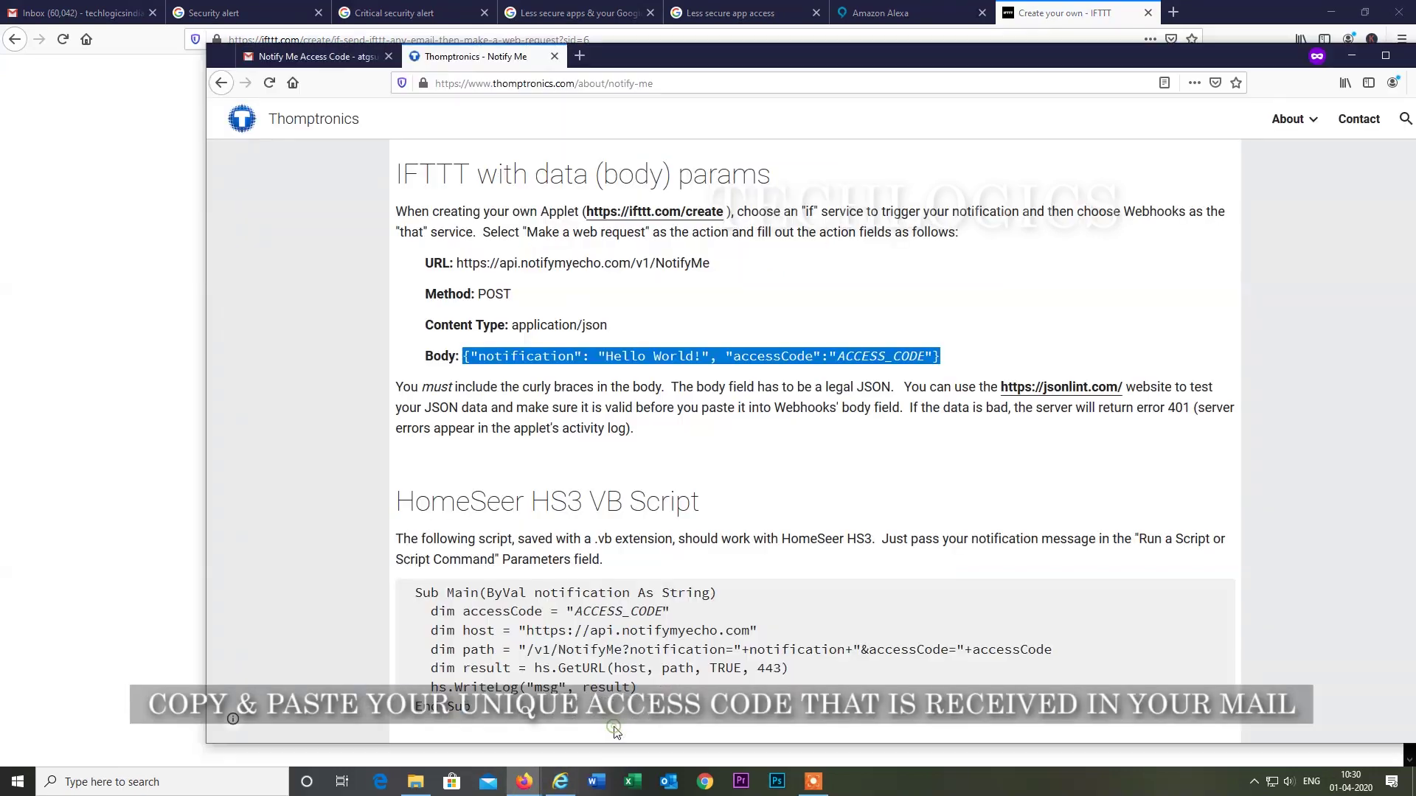
{"action": "left_click", "coordinate": [313, 56]}
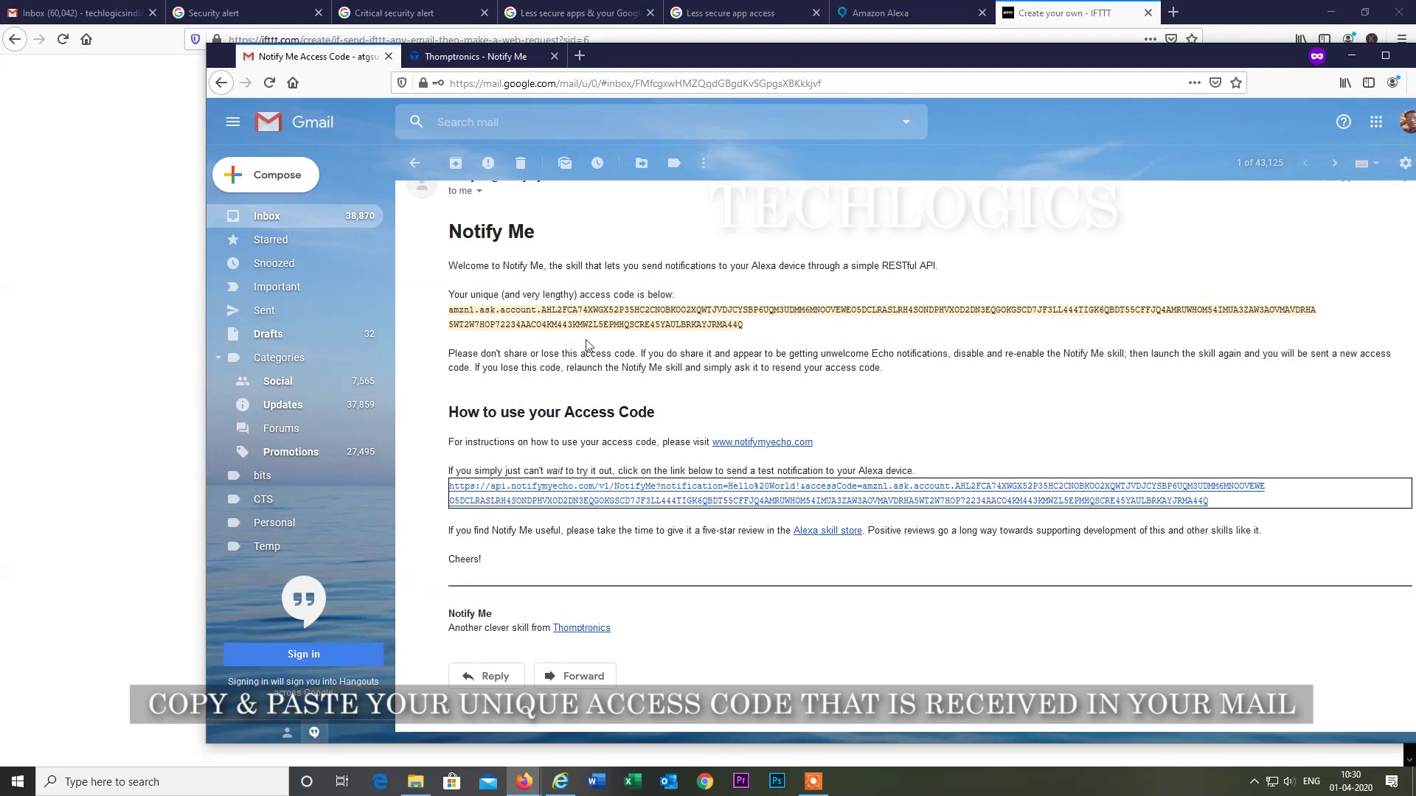
{"action": "left_click_drag", "start_coordinate": [745, 326], "coordinate": [450, 311]}
{"action": "key", "text": "ctrl+c"}
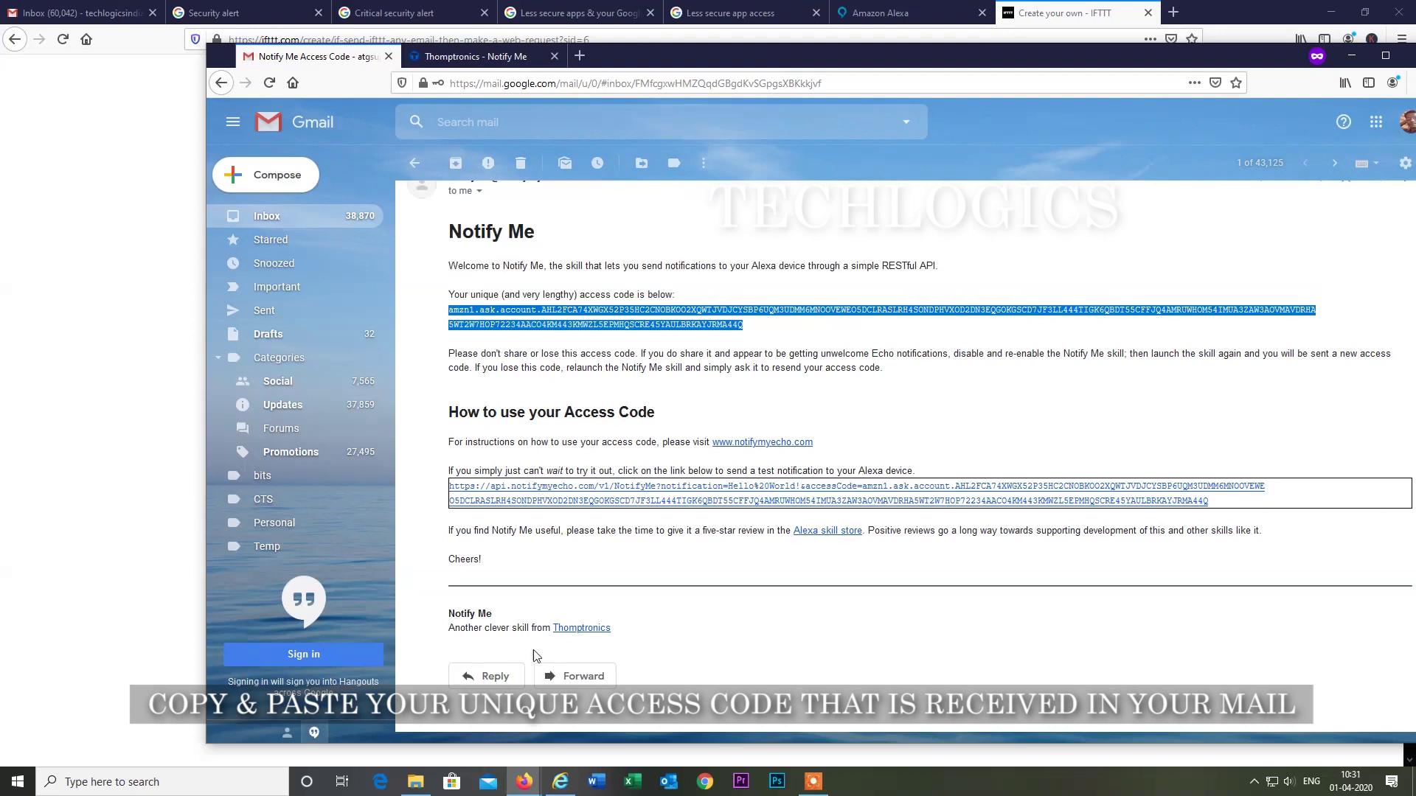
Paste the access code over ACCESS_CODE in the IFTTT Body and create the action.
{"action": "left_click", "coordinate": [523, 781]}
{"action": "left_click", "coordinate": [442, 708]}
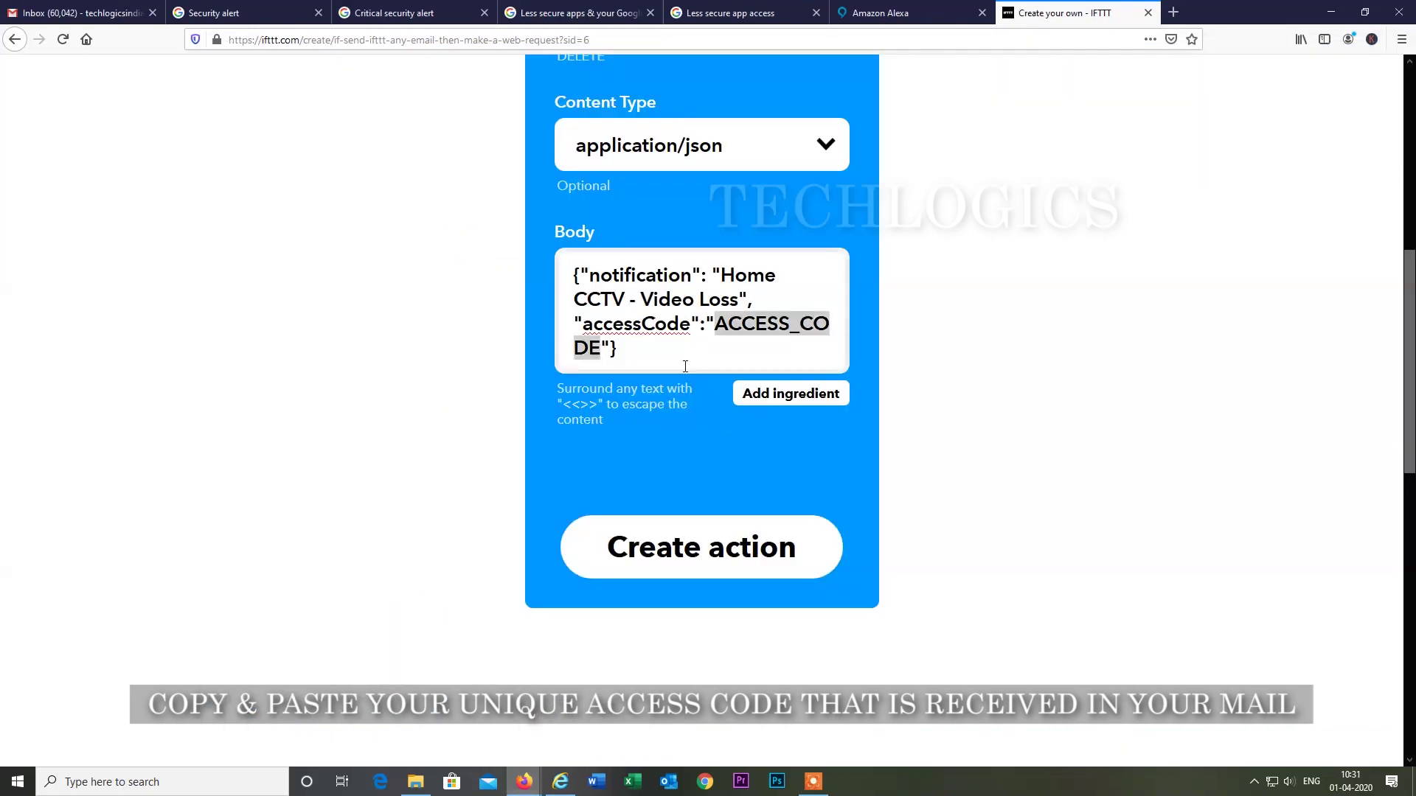
{"action": "key", "text": "ctrl+v"}
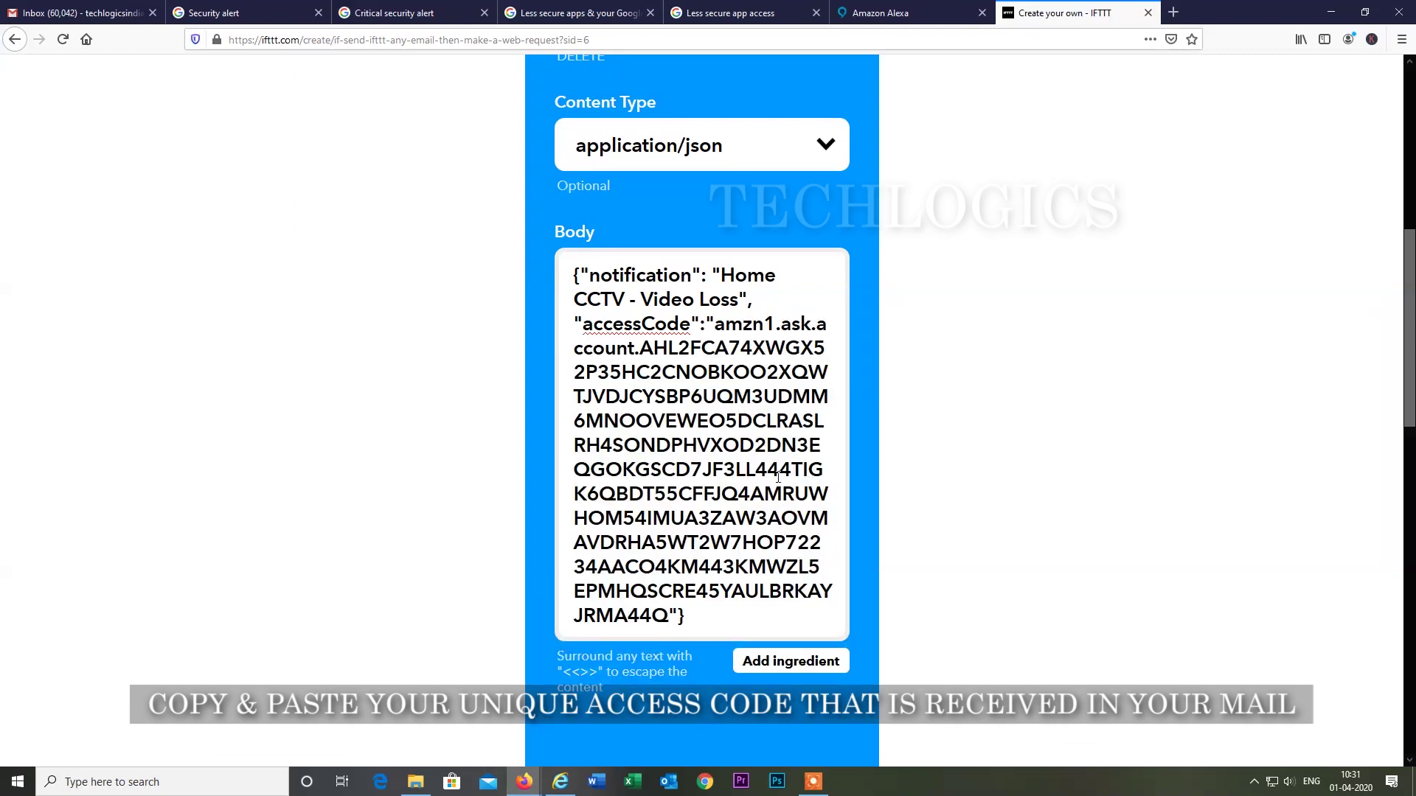
{"action": "scroll", "coordinate": [869, 547], "scroll_direction": "down", "scroll_amount": 4}
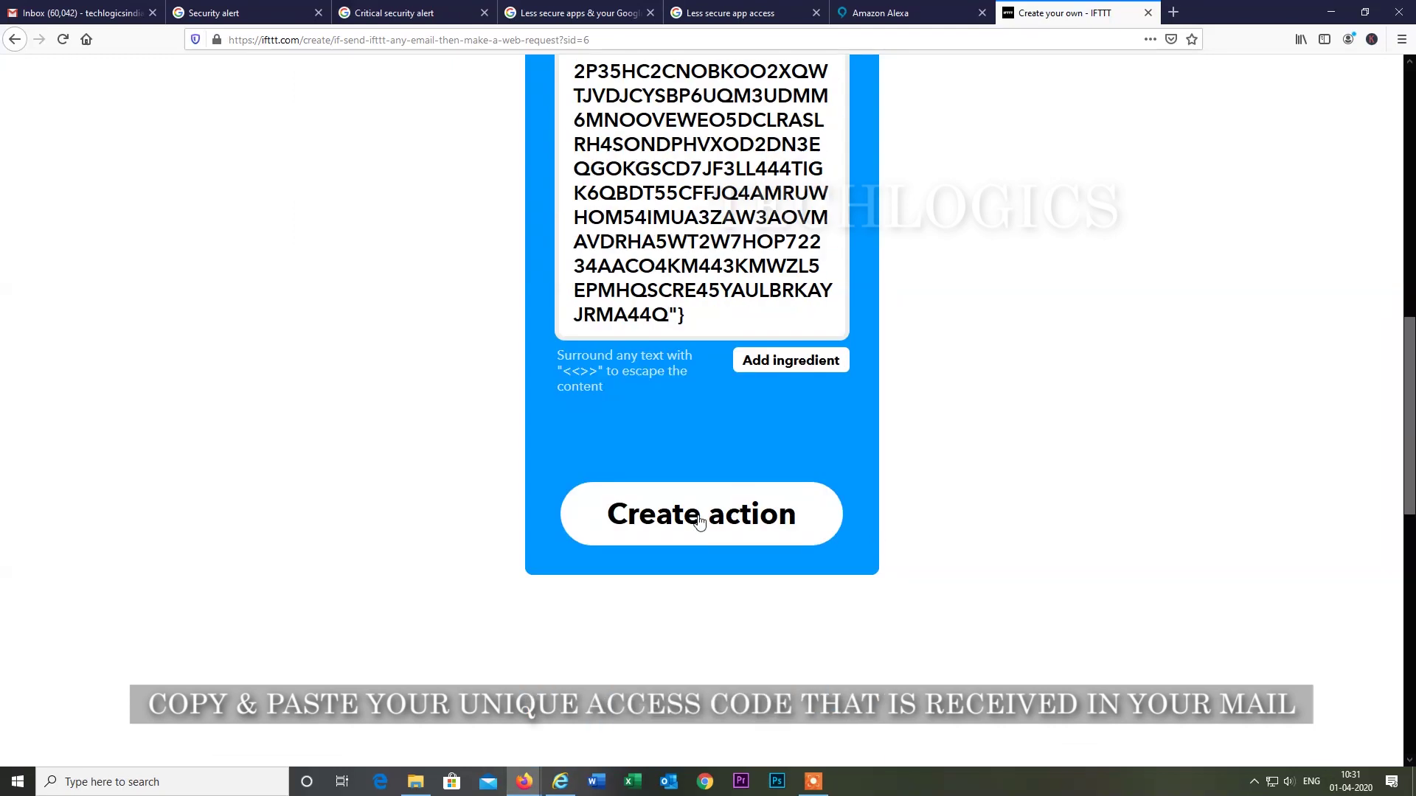
{"action": "left_click", "coordinate": [699, 520]}
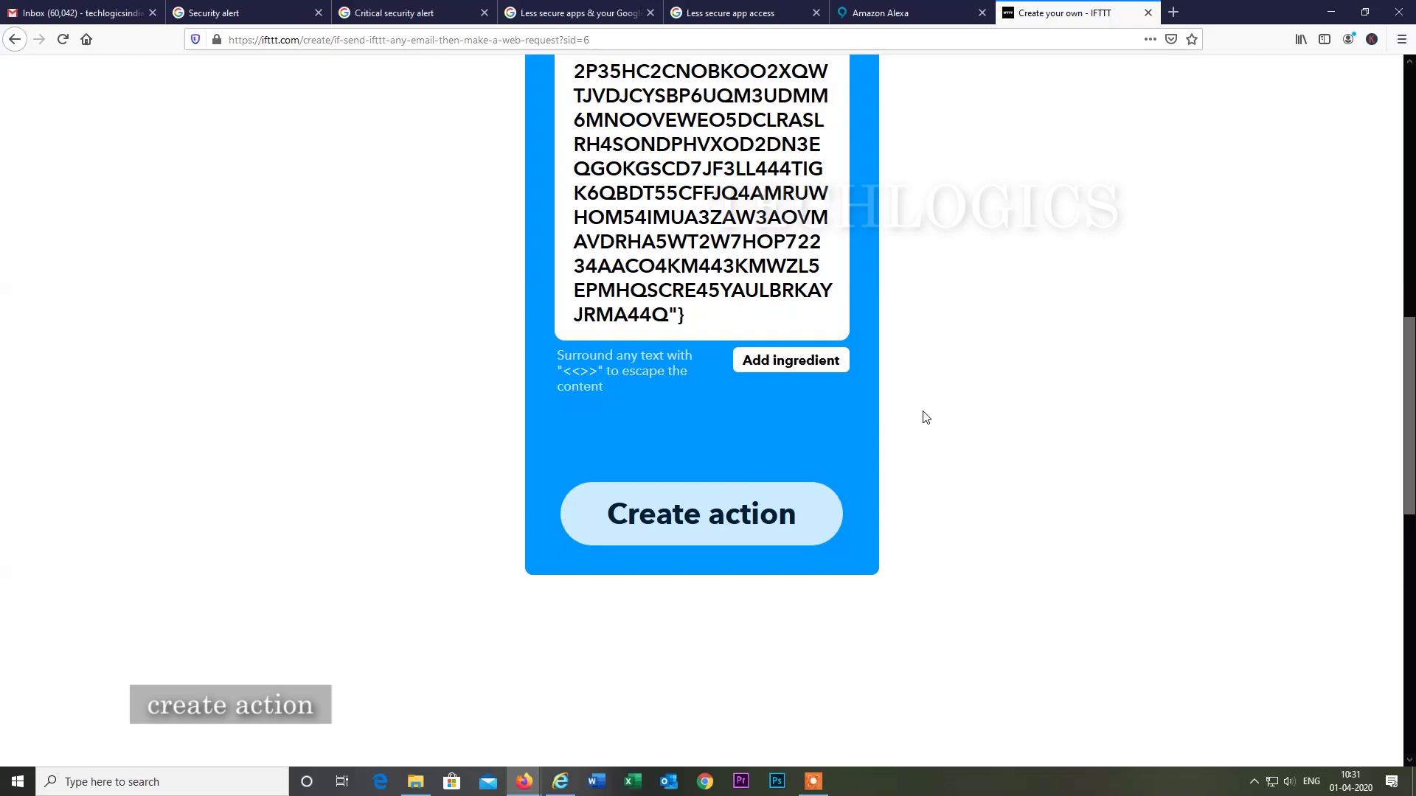
Review the Step 6 of 6 applet card and highlight the email addresses in its title.
{"action": "scroll", "coordinate": [925, 417], "scroll_direction": "down", "scroll_amount": 5}
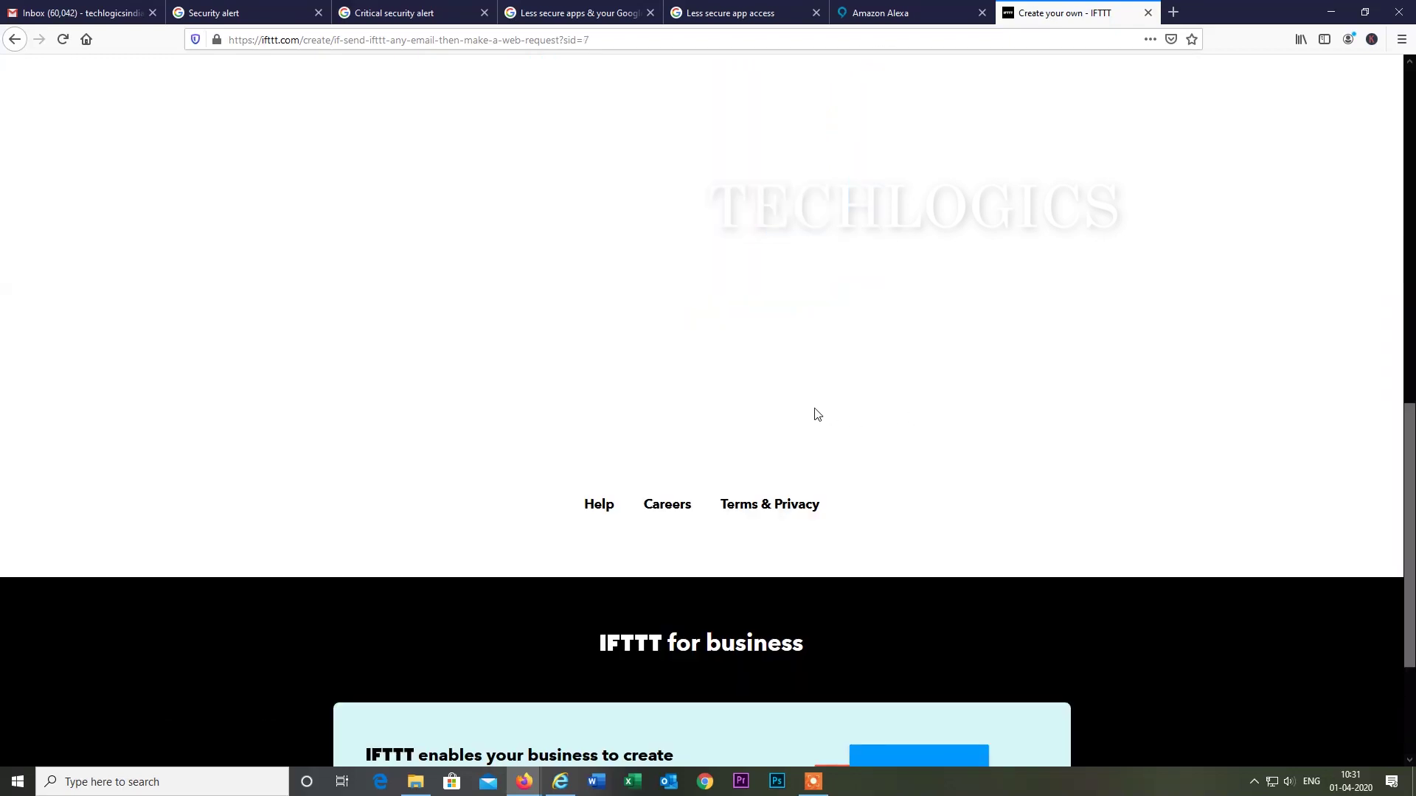
{"action": "scroll", "coordinate": [817, 414], "scroll_direction": "up", "scroll_amount": 2}
{"action": "scroll", "coordinate": [816, 412], "scroll_direction": "up", "scroll_amount": 8}
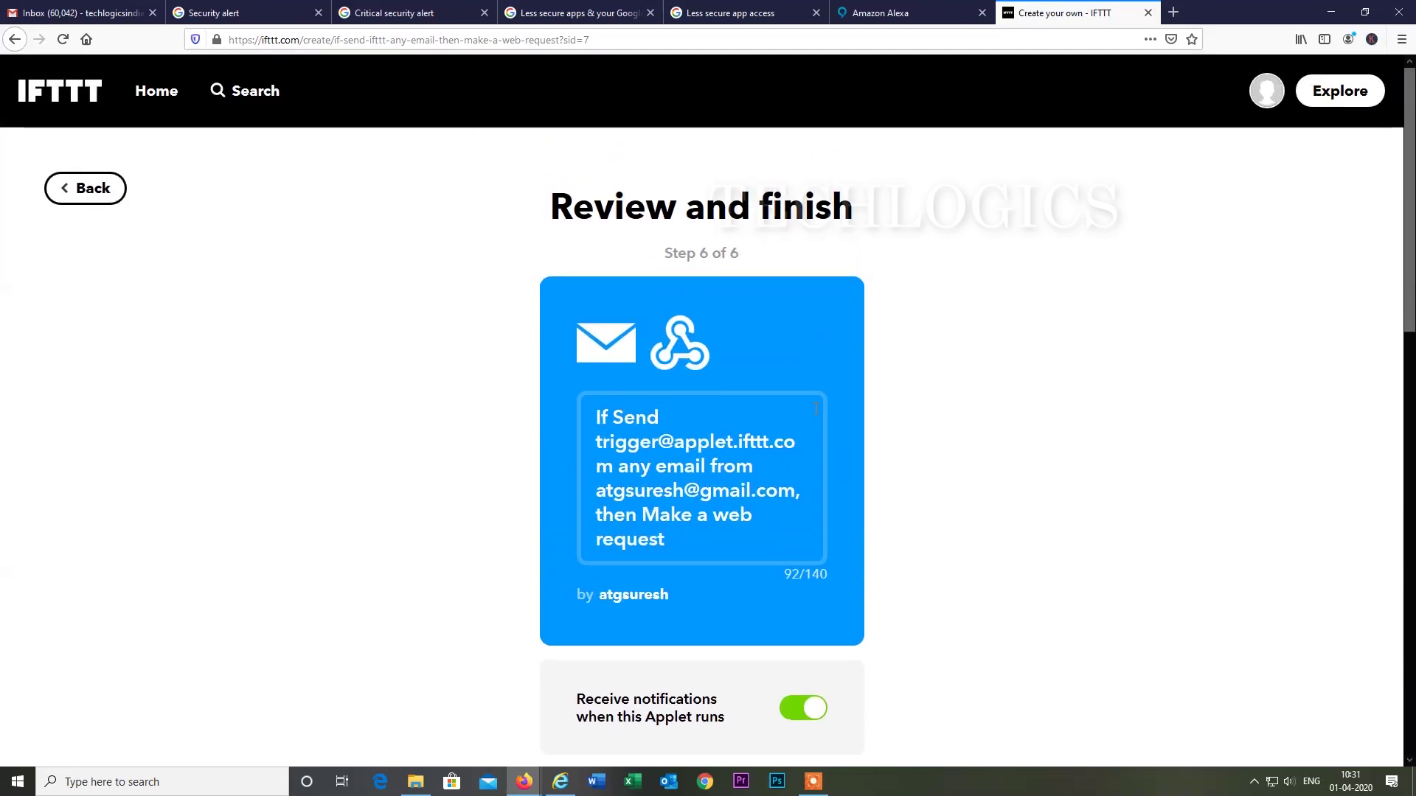
{"action": "scroll", "coordinate": [811, 402], "scroll_direction": "down", "scroll_amount": 2}
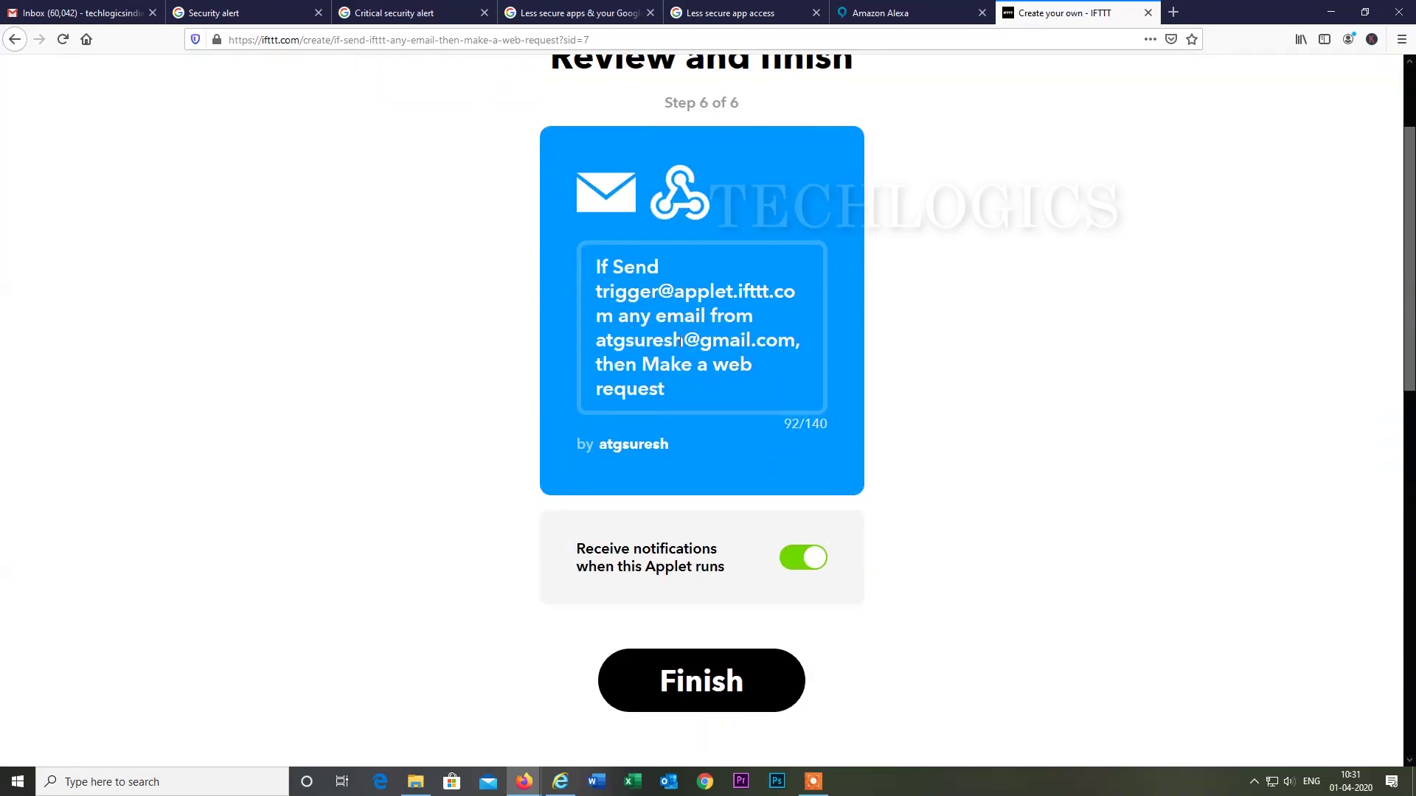
{"action": "left_click_drag", "start_coordinate": [593, 295], "coordinate": [793, 340]}
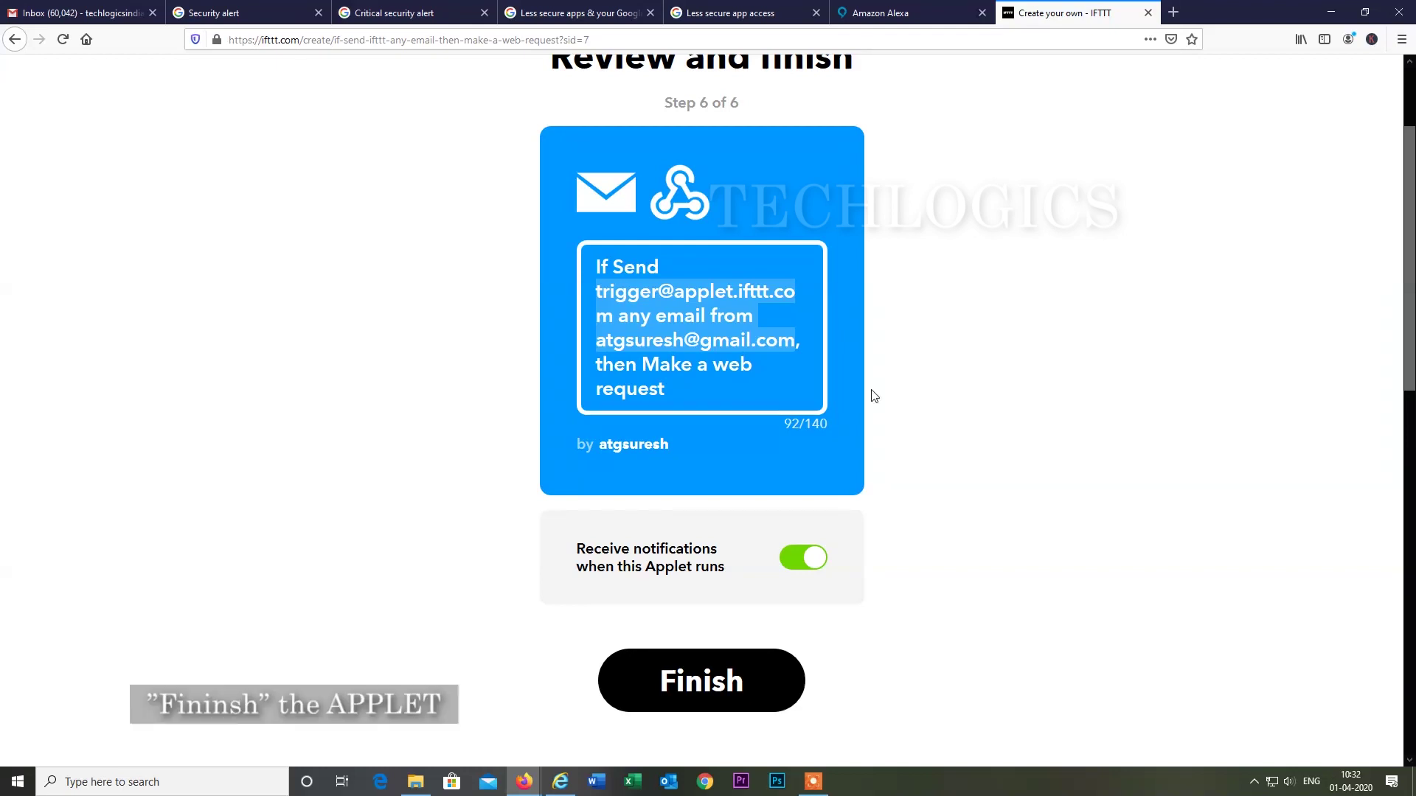
Finish the email-to-web-request applet and check that it shows Connected.
{"action": "left_click", "coordinate": [685, 674]}
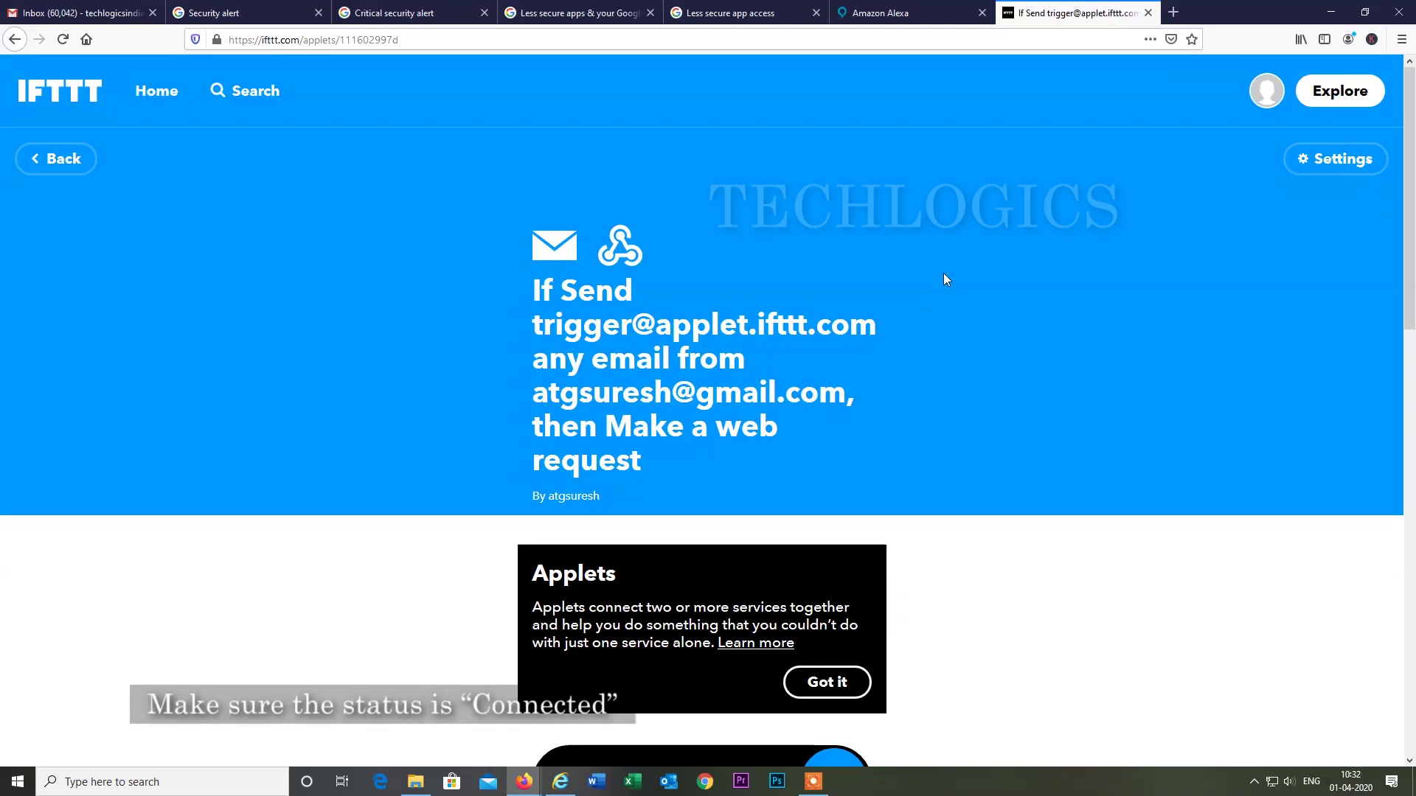
{"action": "scroll", "coordinate": [944, 274], "scroll_direction": "down", "scroll_amount": 2}
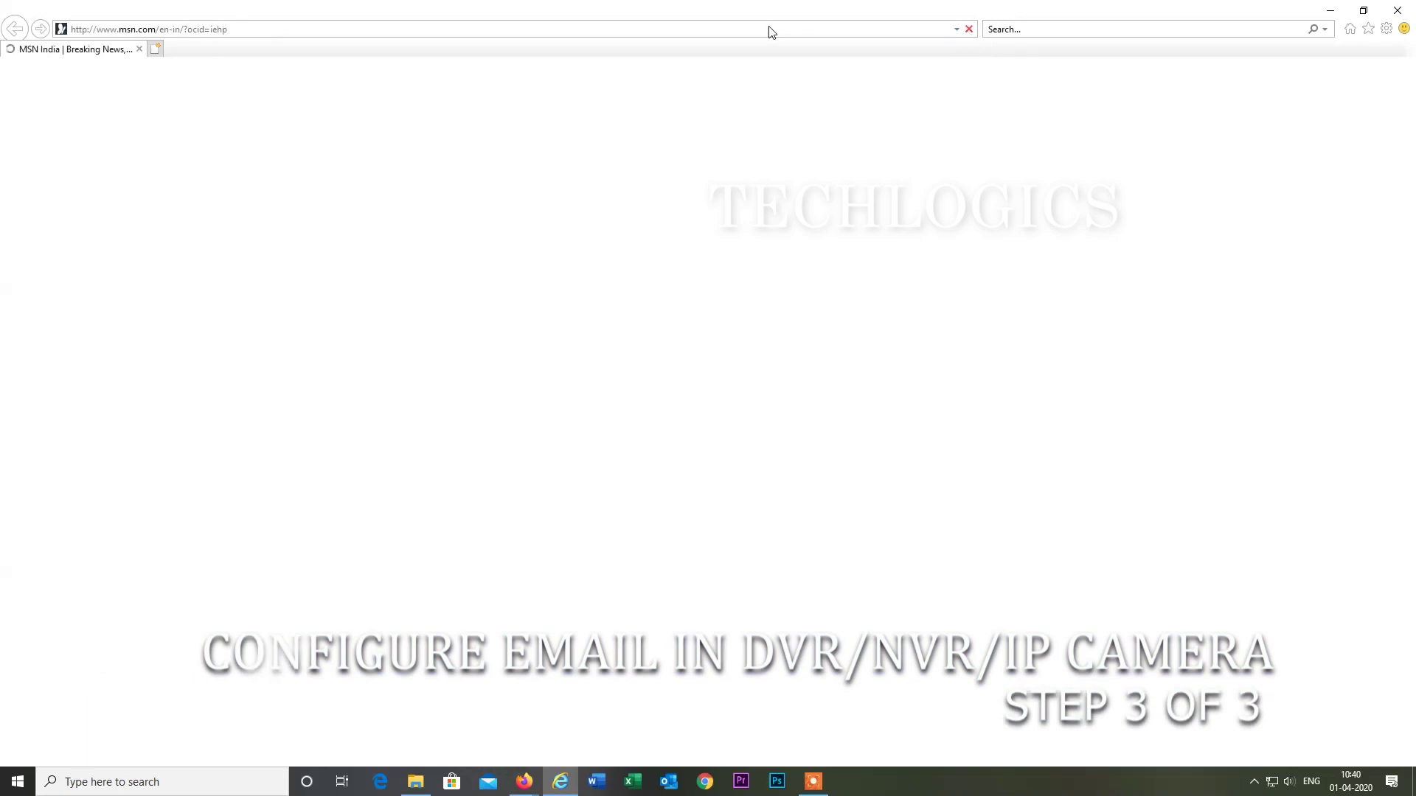
Open the DVR at 192.168.1.100 in Internet Explorer and log in as admin.
{"action": "left_click", "coordinate": [749, 31]}
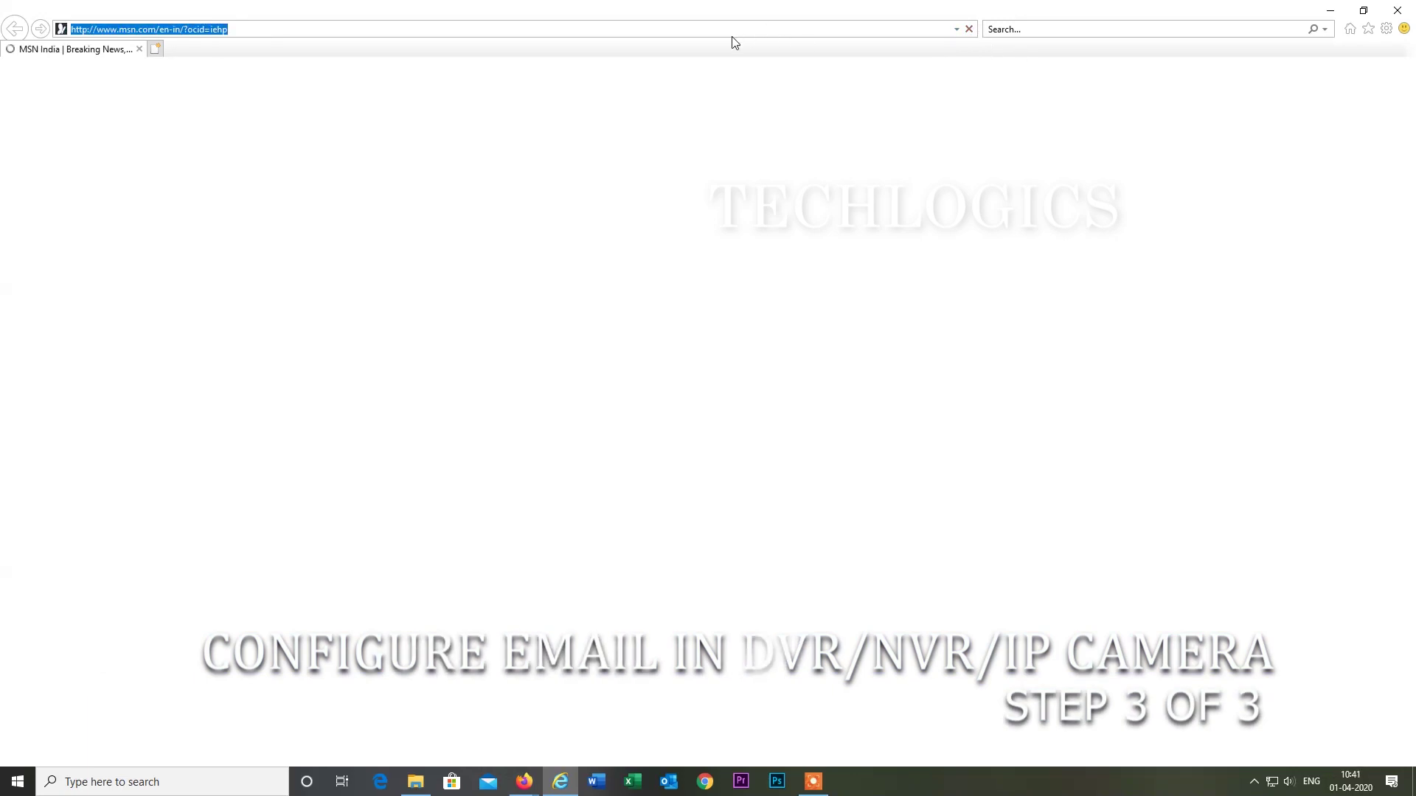
{"action": "type", "text": "192.168.1.100"}
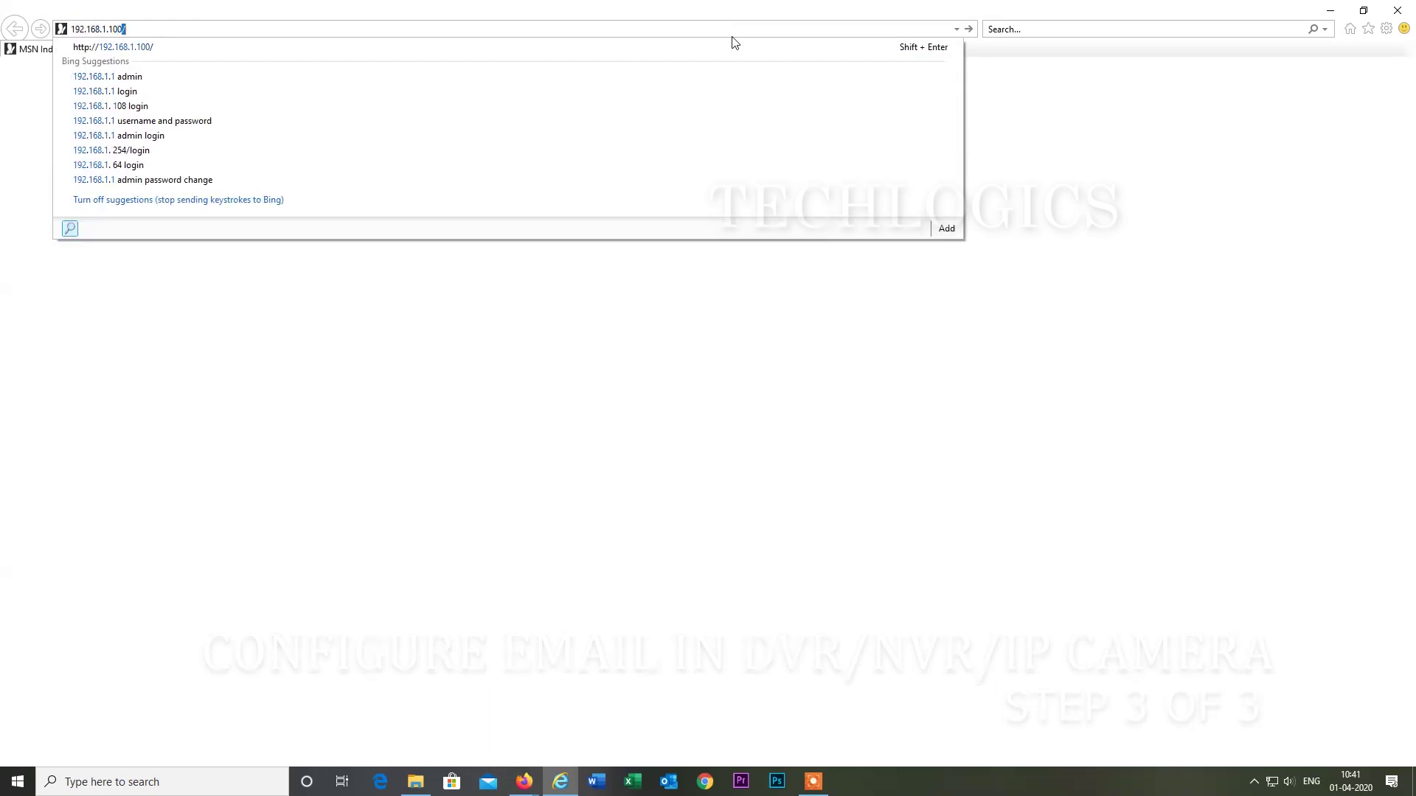
{"action": "key", "text": "Return"}
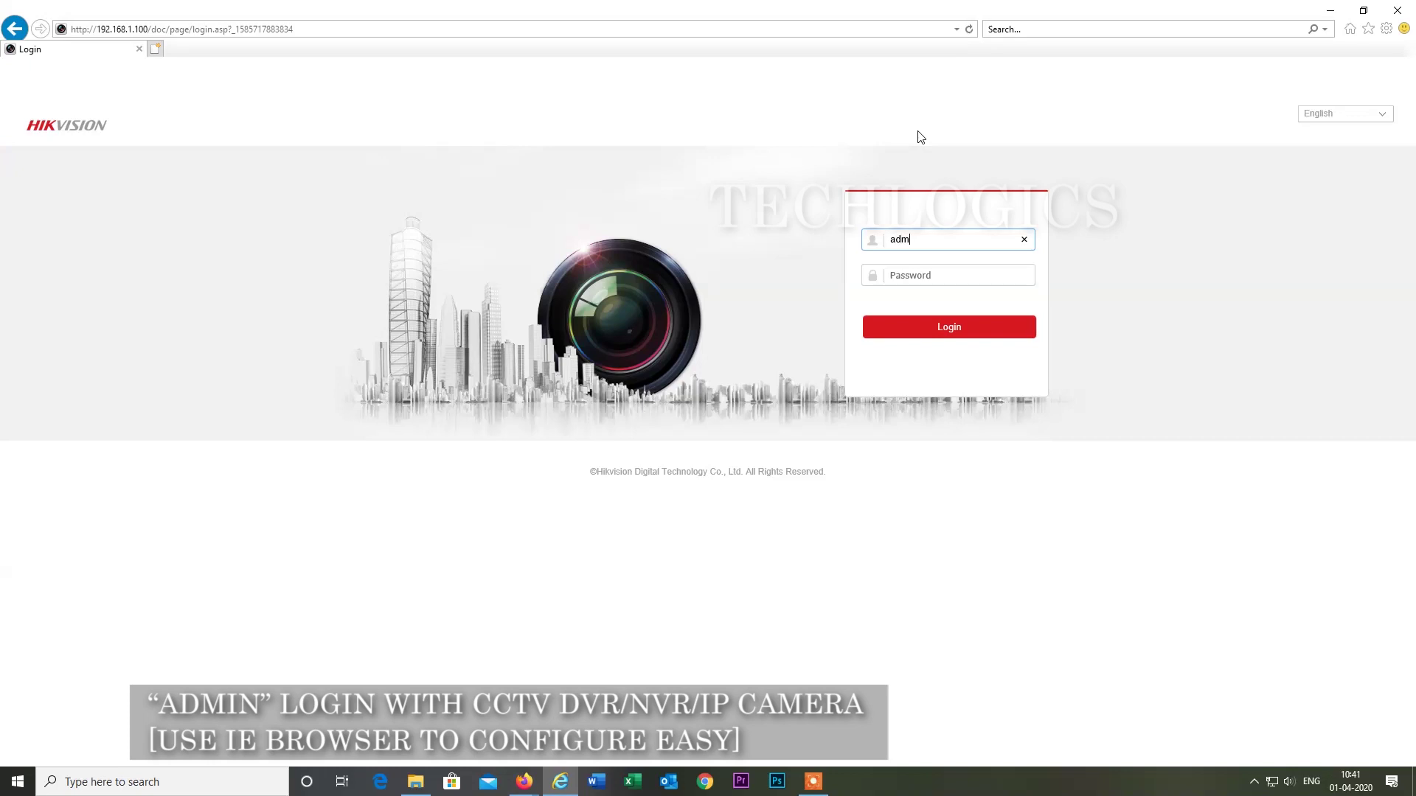
{"action": "key", "text": "Tab"}
{"action": "type", "text": "••••••••••"}
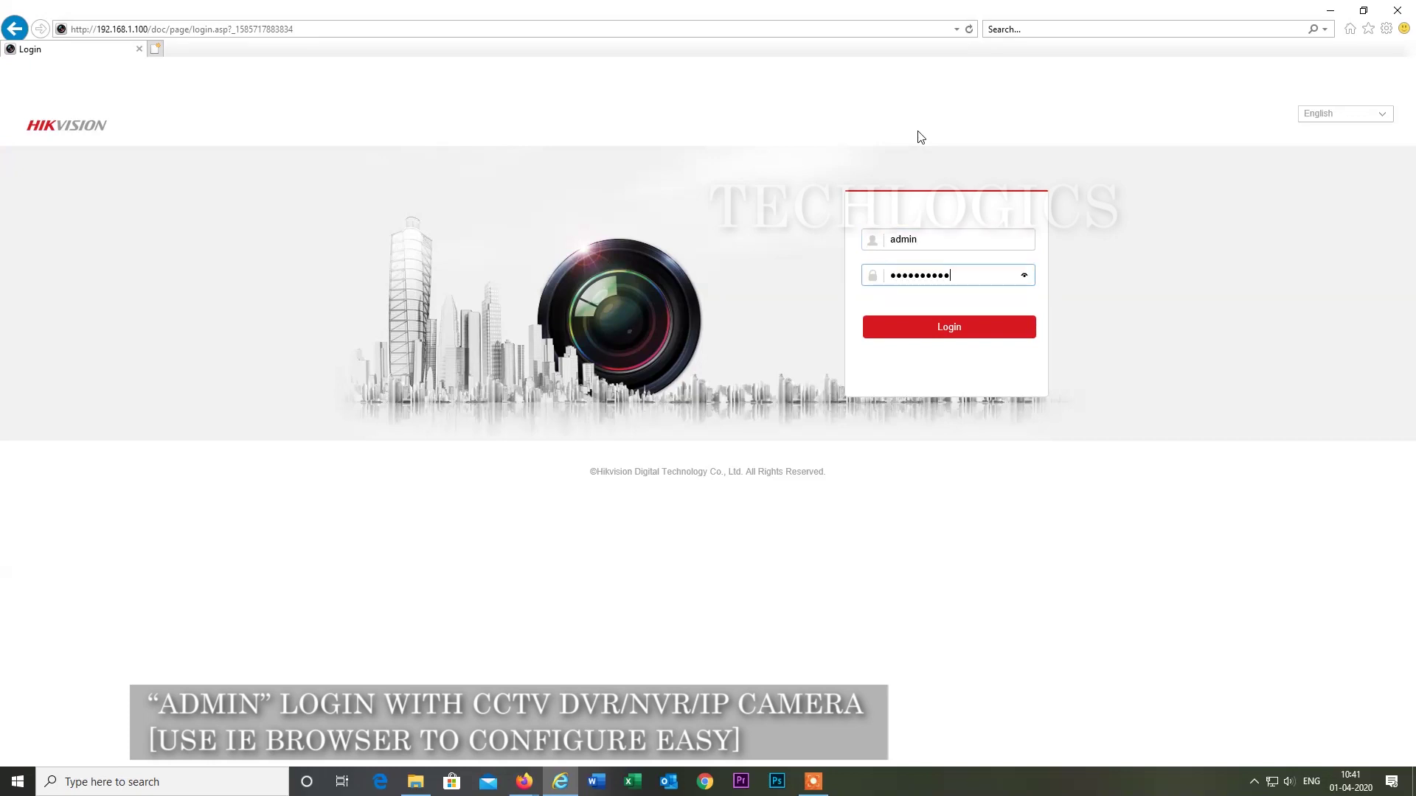
{"action": "key", "text": "Return"}
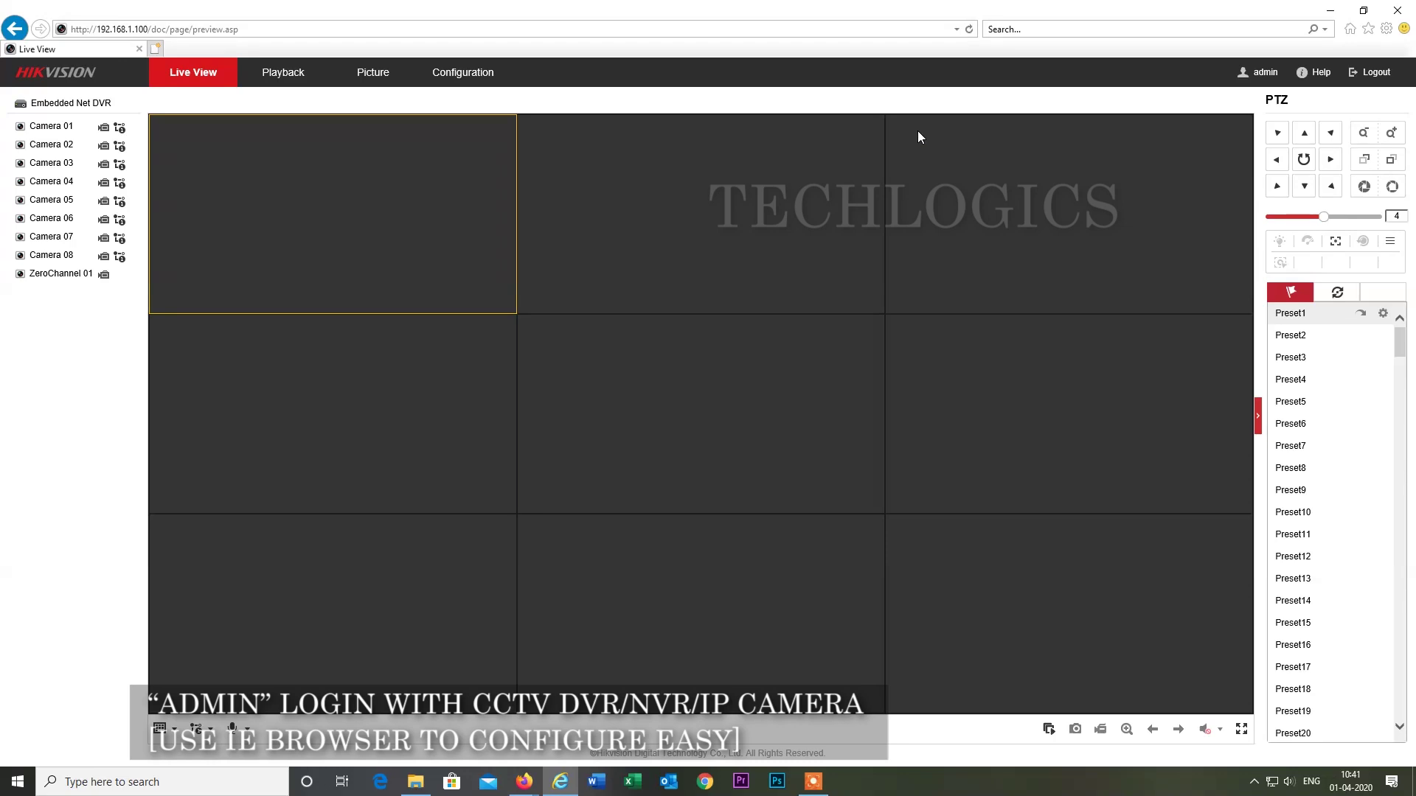
Start live view on all cameras, then go to Configuration's Network Basic Settings.
{"action": "left_click", "coordinate": [1047, 730]}
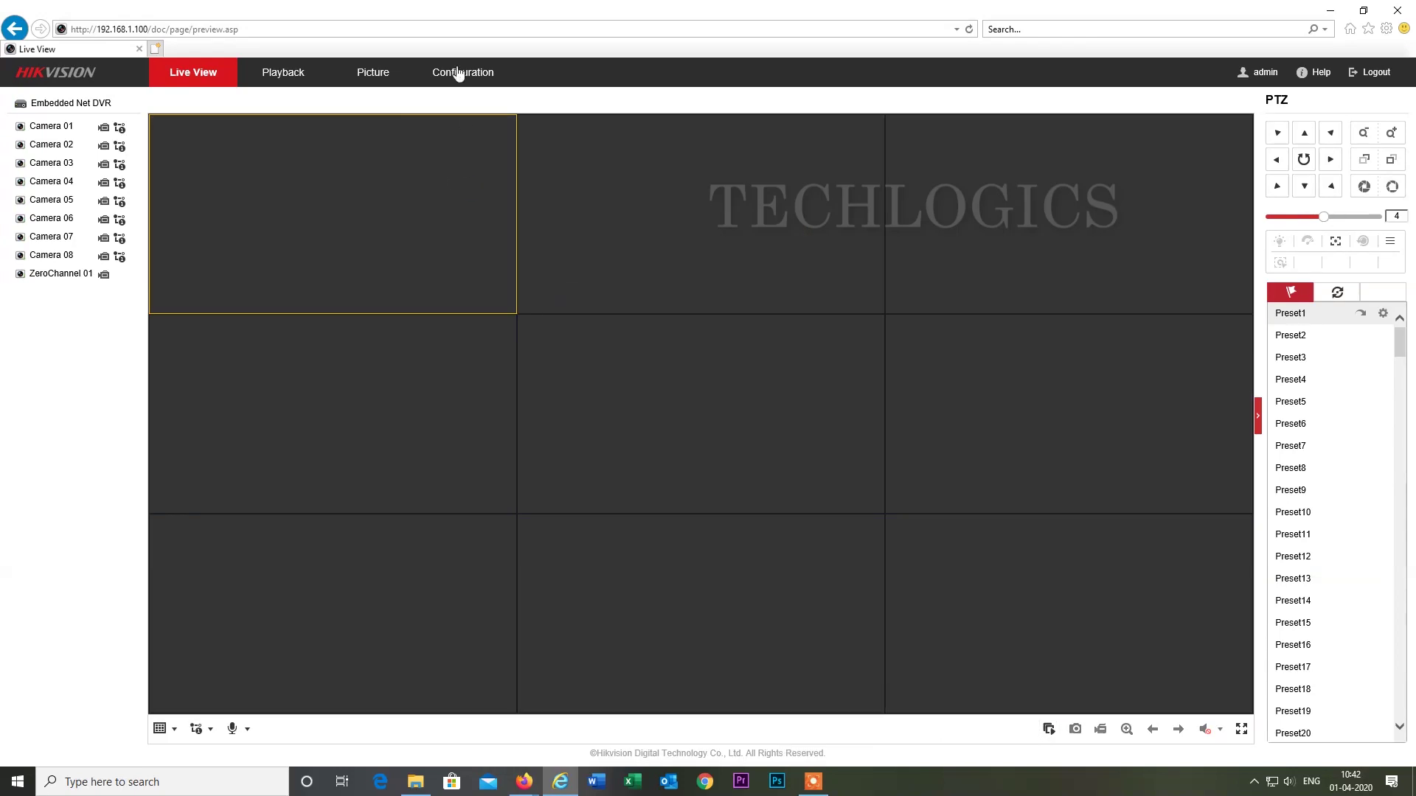
{"action": "left_click", "coordinate": [458, 73]}
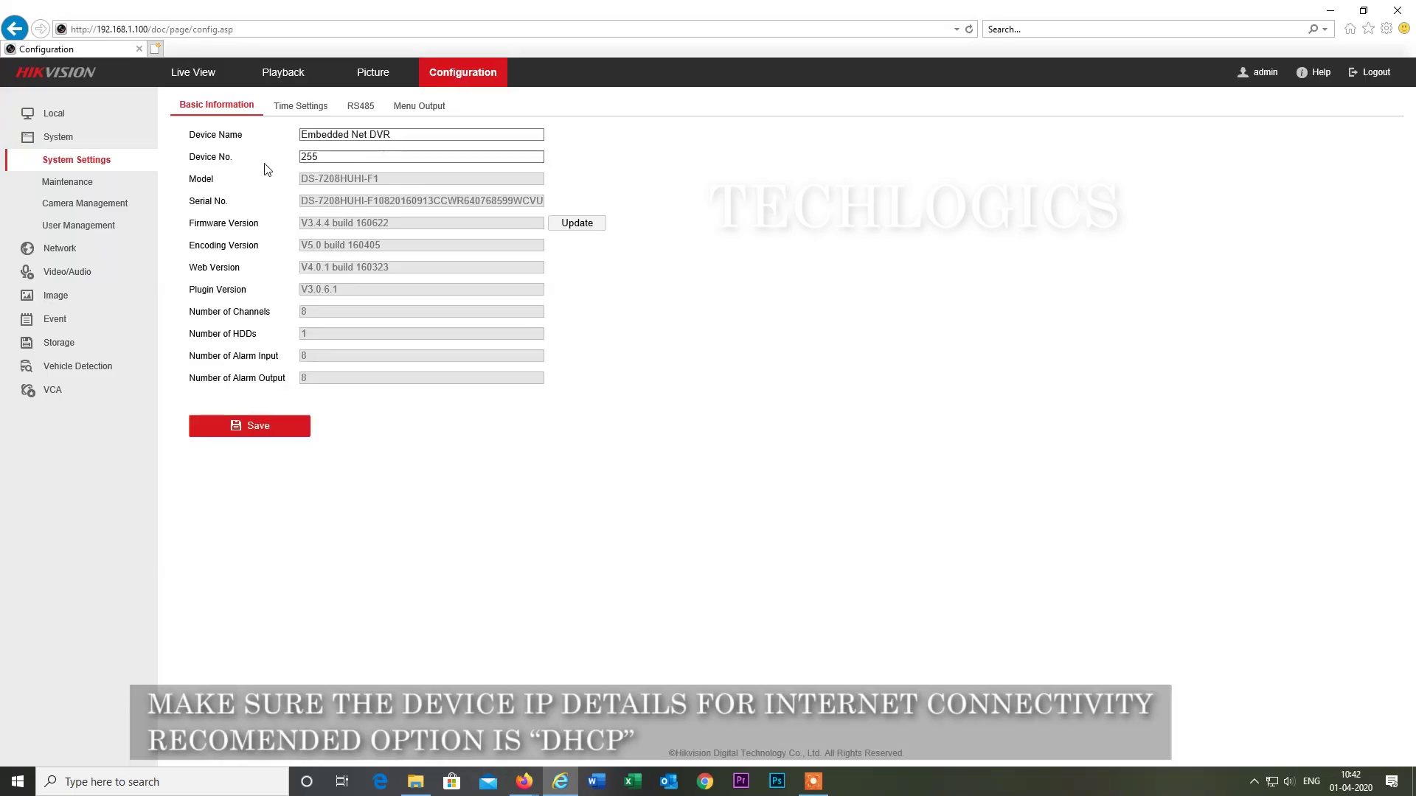
{"action": "left_click", "coordinate": [81, 254]}
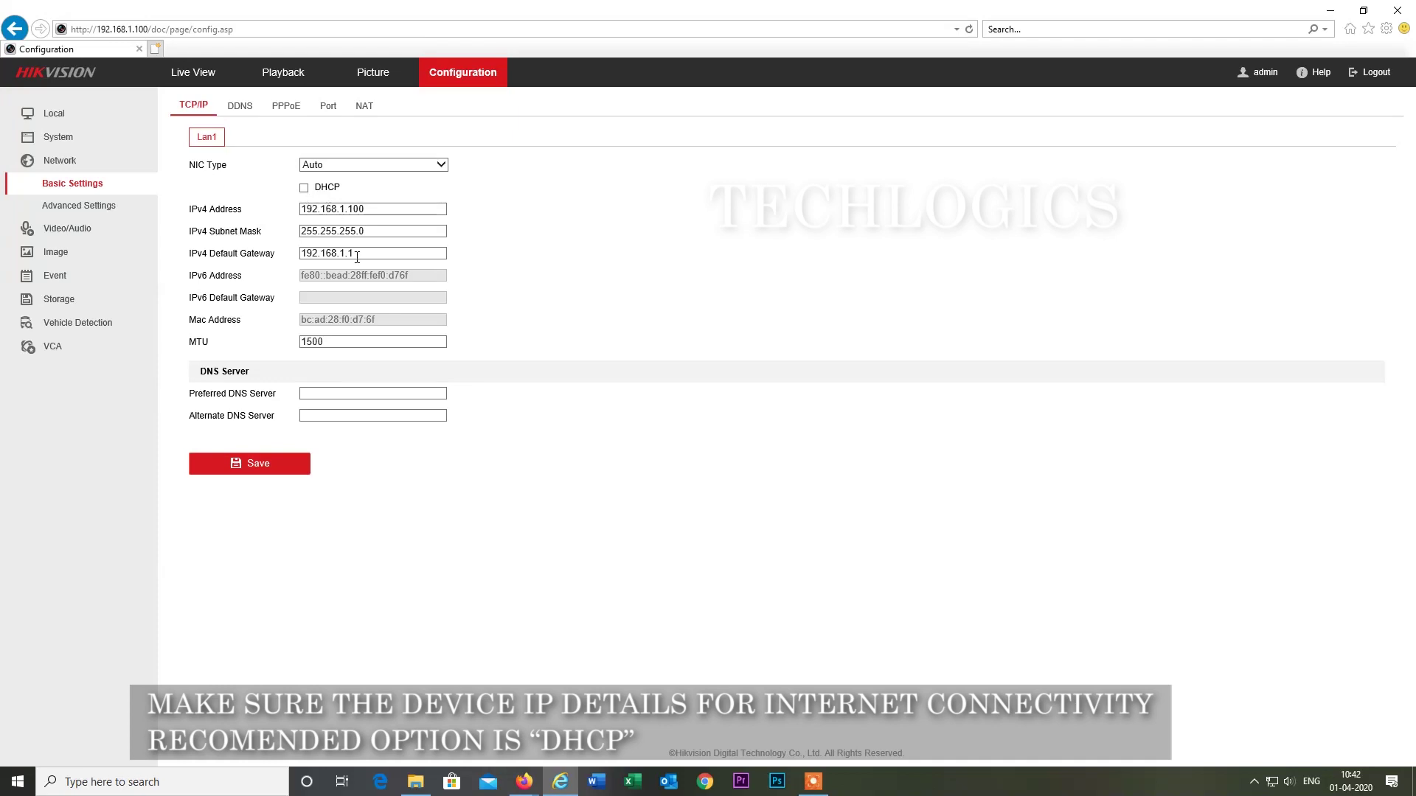
Set Preferred DNS 192.168.1.1 and Alternate DNS 8.8.8.8, and save.
{"action": "left_click", "coordinate": [356, 391]}
{"action": "type", "text": "192.168.1.1"}
{"action": "key", "text": "Tab"}
{"action": "type", "text": "8.8.8.8"}
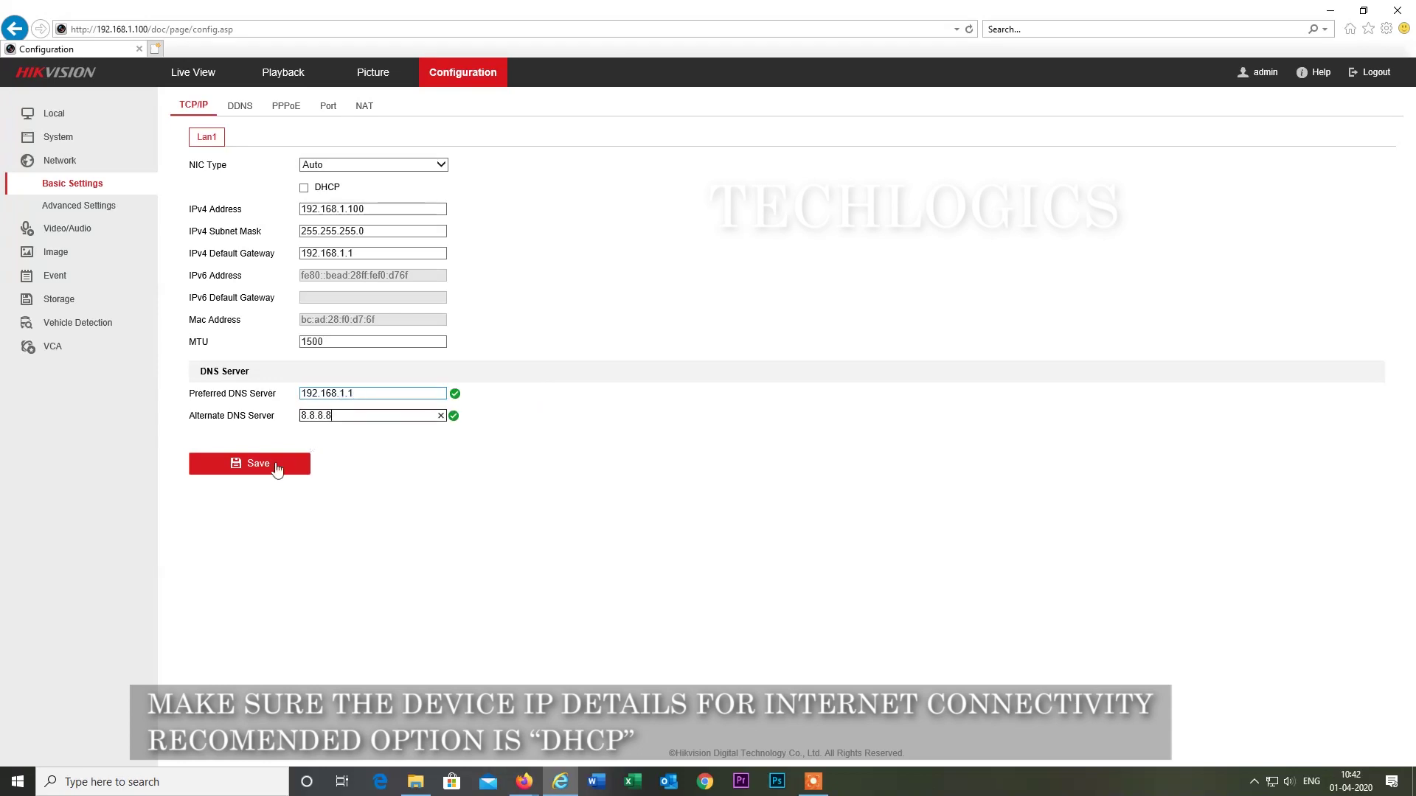
{"action": "left_click", "coordinate": [251, 465]}
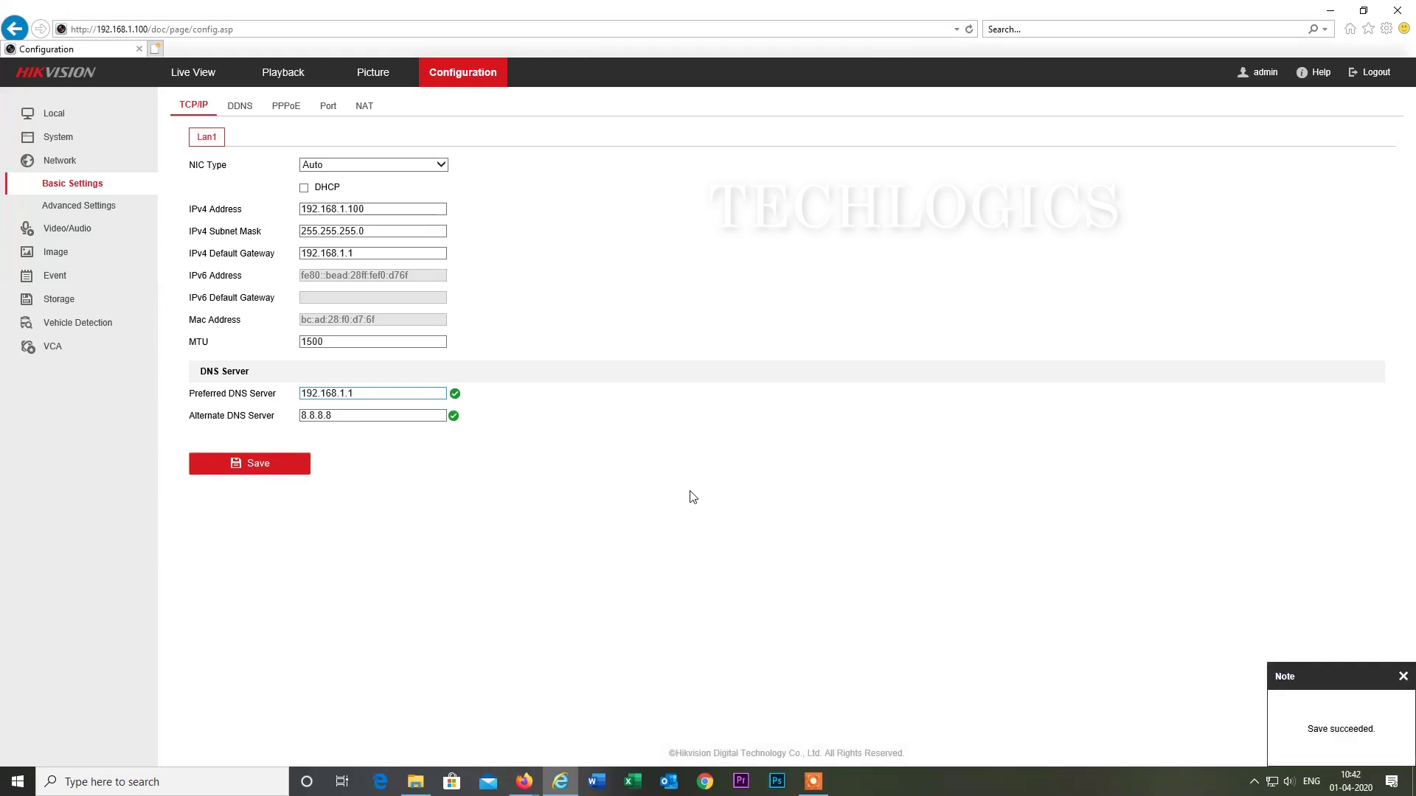
On the Advanced Settings Email page, name the sender 'Home CCTV'.
{"action": "left_click", "coordinate": [107, 214]}
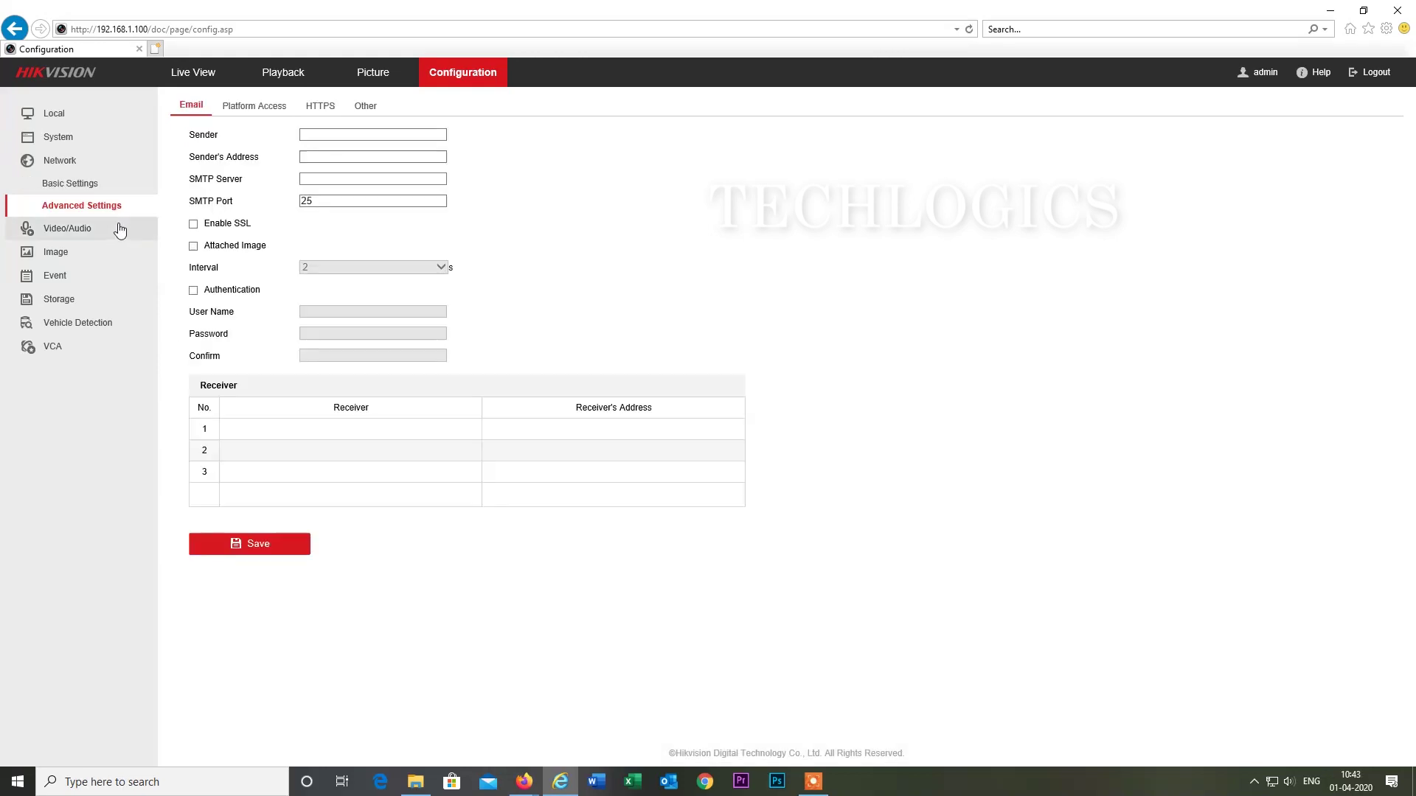
{"action": "left_click", "coordinate": [349, 135]}
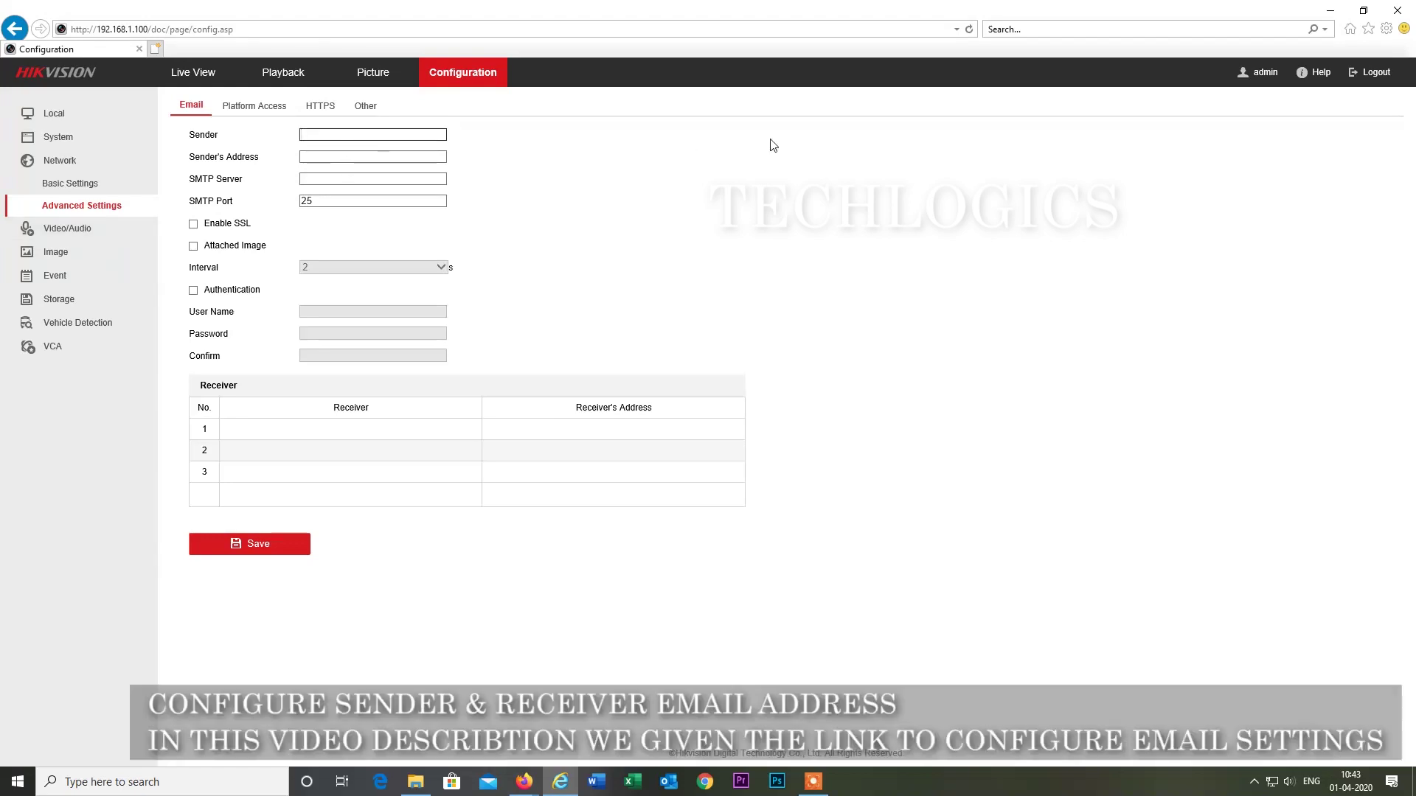
{"action": "type", "text": "Home CCTV"}
Copy the sender Gmail address from the IFTTT applet into Sender's Address.
{"action": "left_click", "coordinate": [330, 158]}
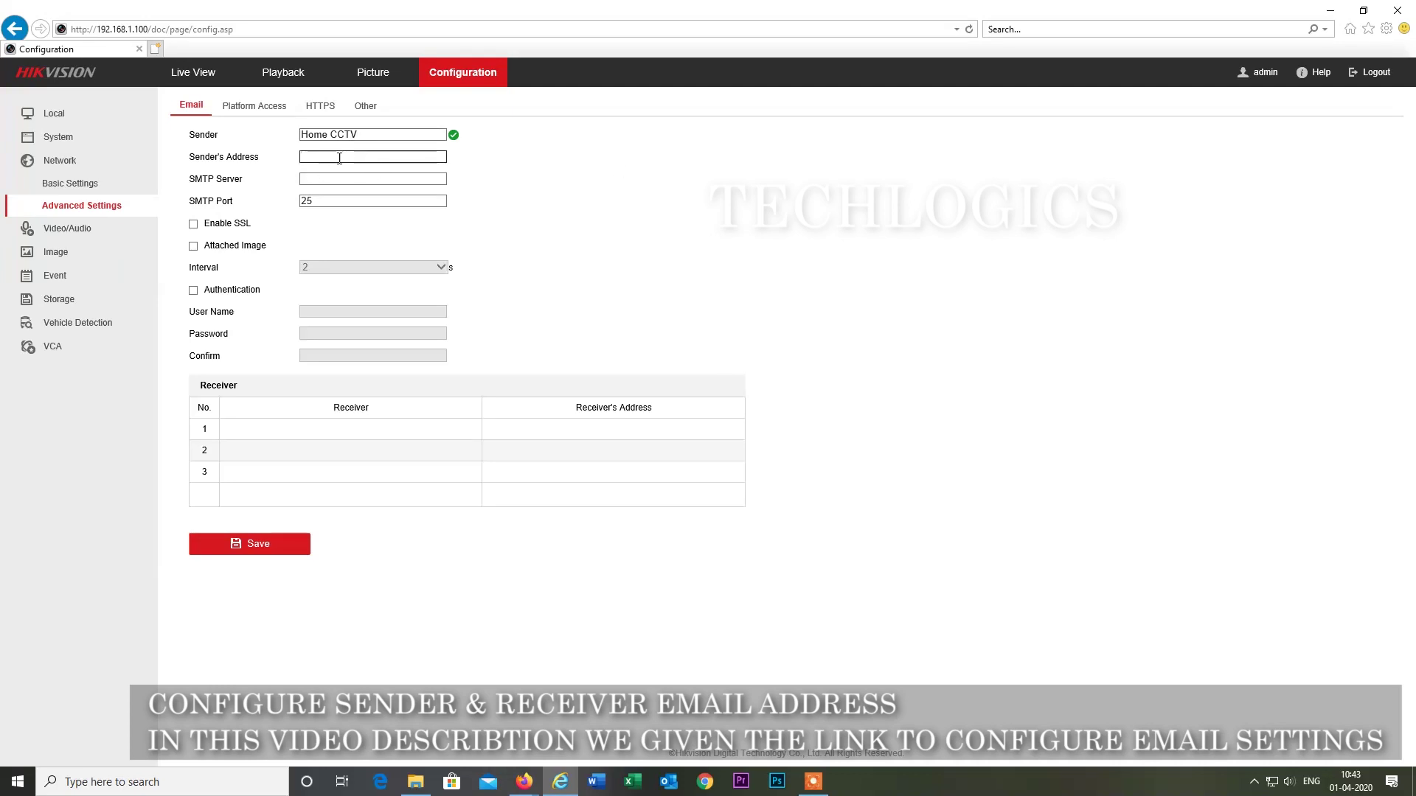
{"action": "mouse_move", "coordinate": [523, 782]}
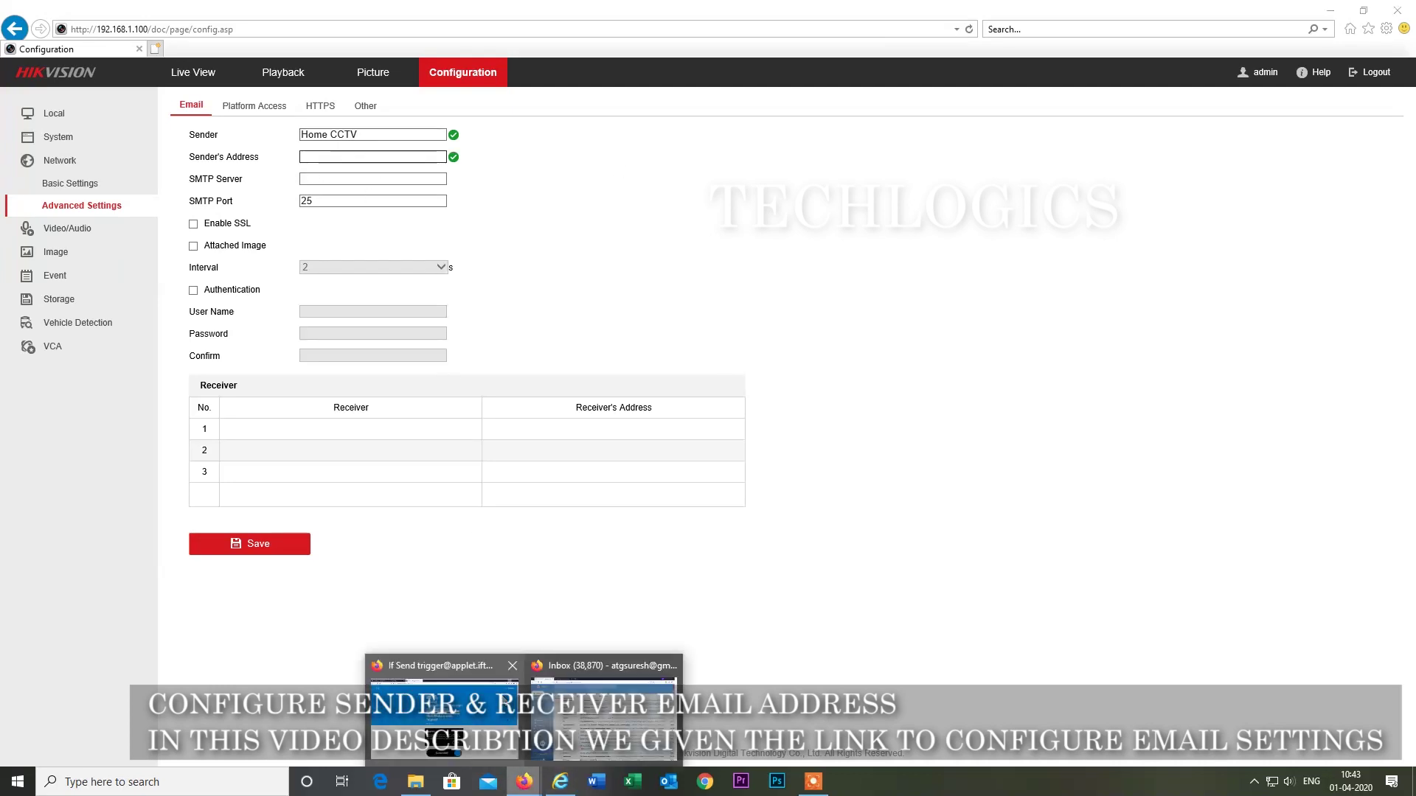
{"action": "left_click", "coordinate": [442, 700]}
{"action": "left_click_drag", "start_coordinate": [546, 343], "coordinate": [560, 96]}
{"action": "left_click", "coordinate": [901, 322]}
{"action": "left_click_drag", "start_coordinate": [852, 318], "coordinate": [538, 331]}
{"action": "key", "text": "ctrl+c"}
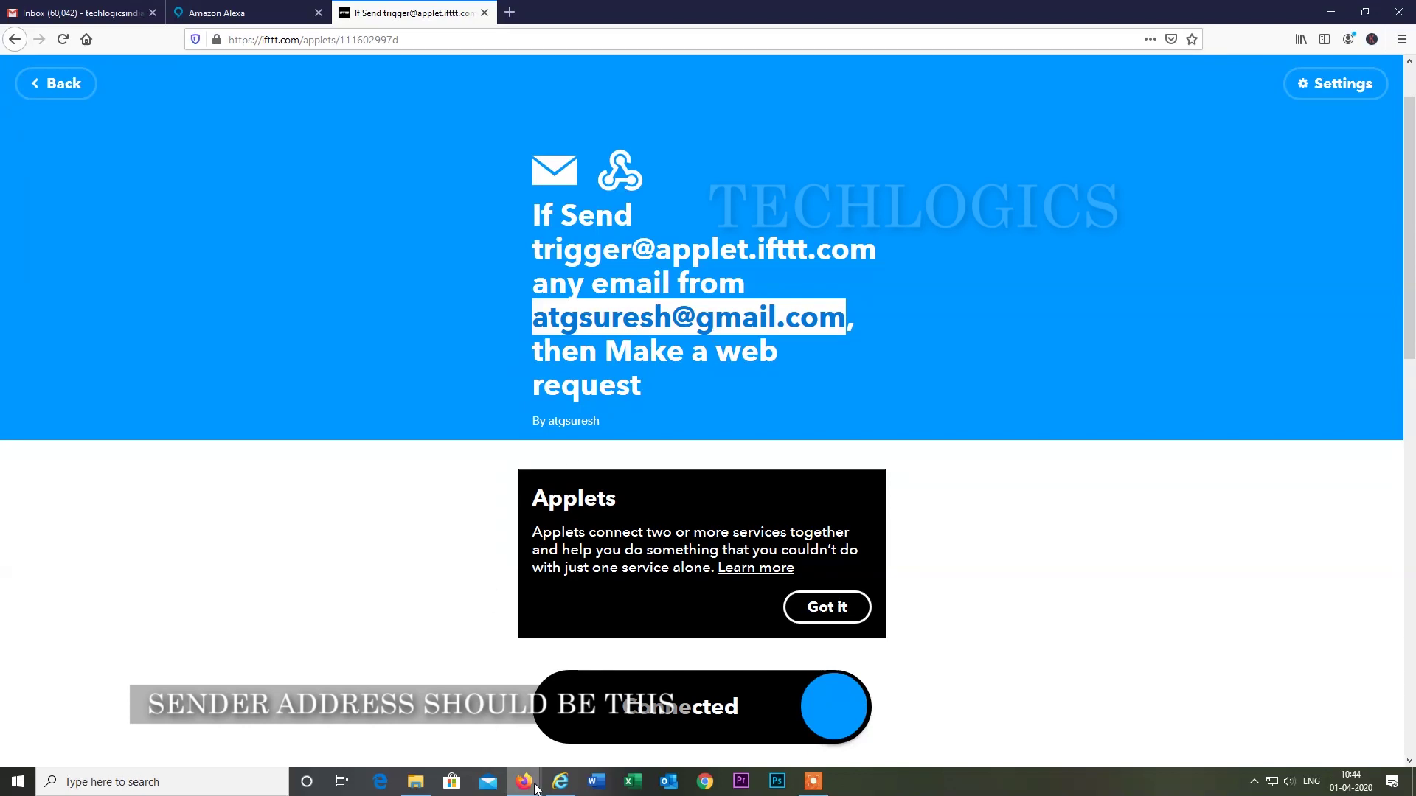
{"action": "left_click", "coordinate": [558, 783]}
{"action": "left_click", "coordinate": [368, 157]}
{"action": "key", "text": "ctrl+v"}
Set SMTP server smtp.gmail.com and enable SSL, Attached Image (2 s interval), and Authentication.
{"action": "left_click", "coordinate": [382, 179]}
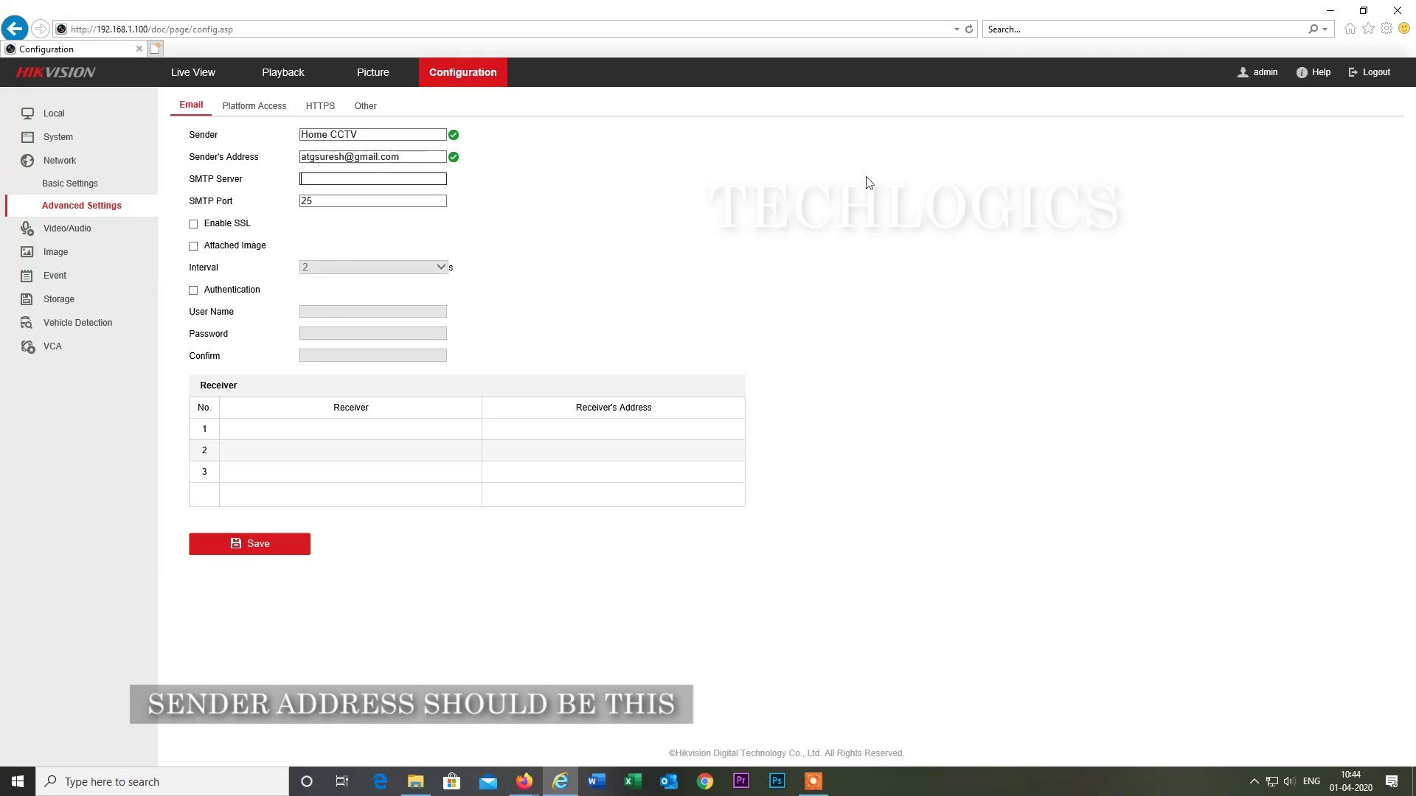
{"action": "type", "text": "smtp.gmail.com"}
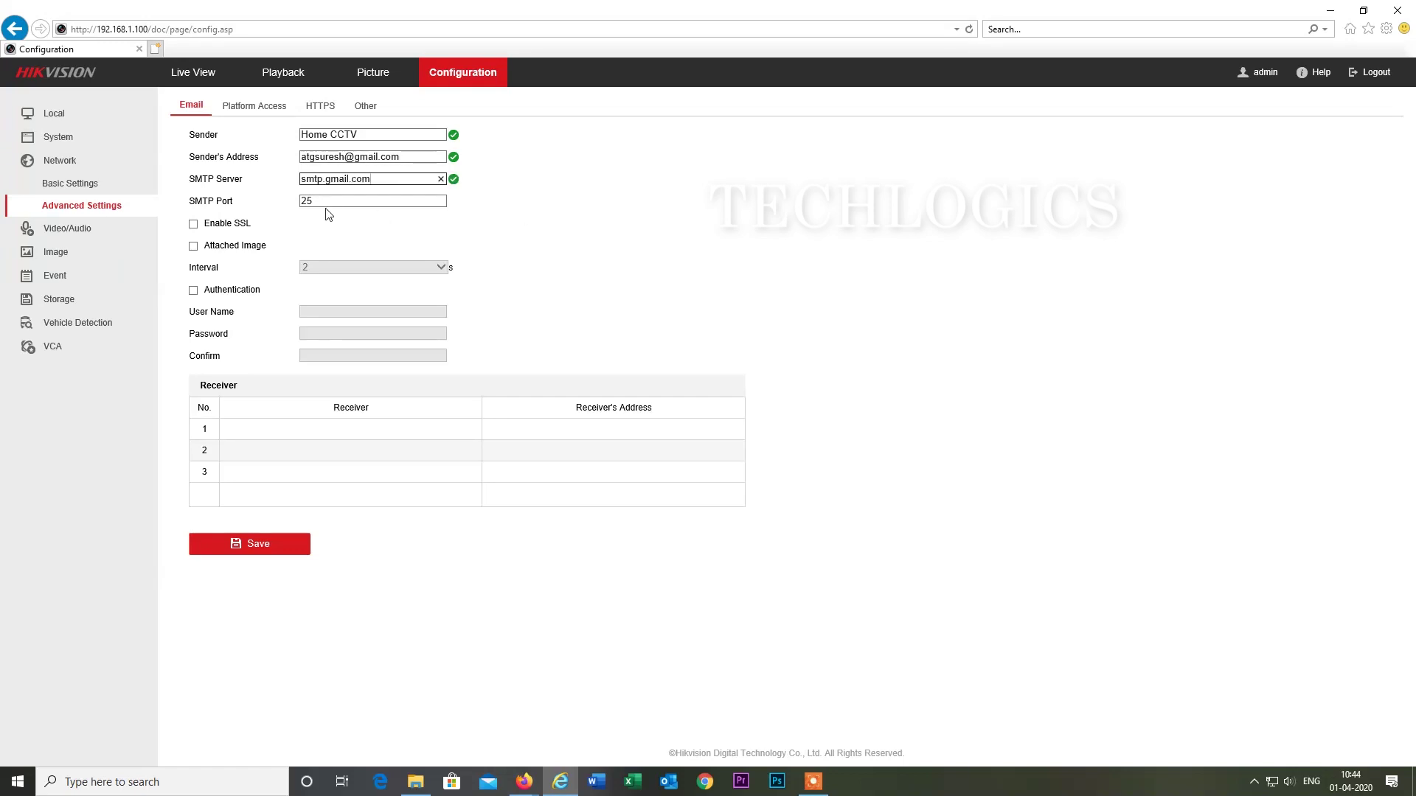
{"action": "left_click", "coordinate": [194, 225]}
{"action": "left_click", "coordinate": [194, 246]}
{"action": "left_click", "coordinate": [428, 271]}
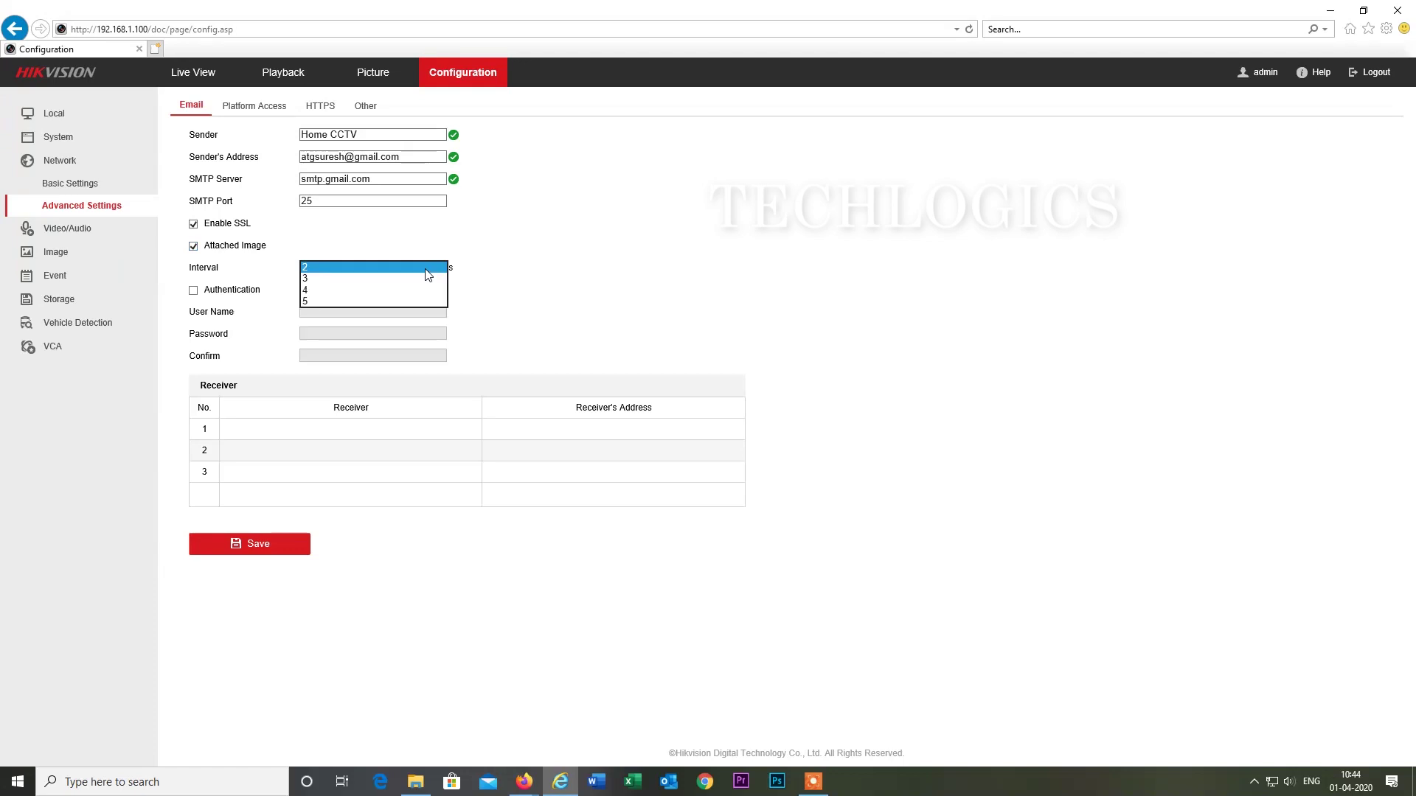
{"action": "left_click", "coordinate": [418, 268]}
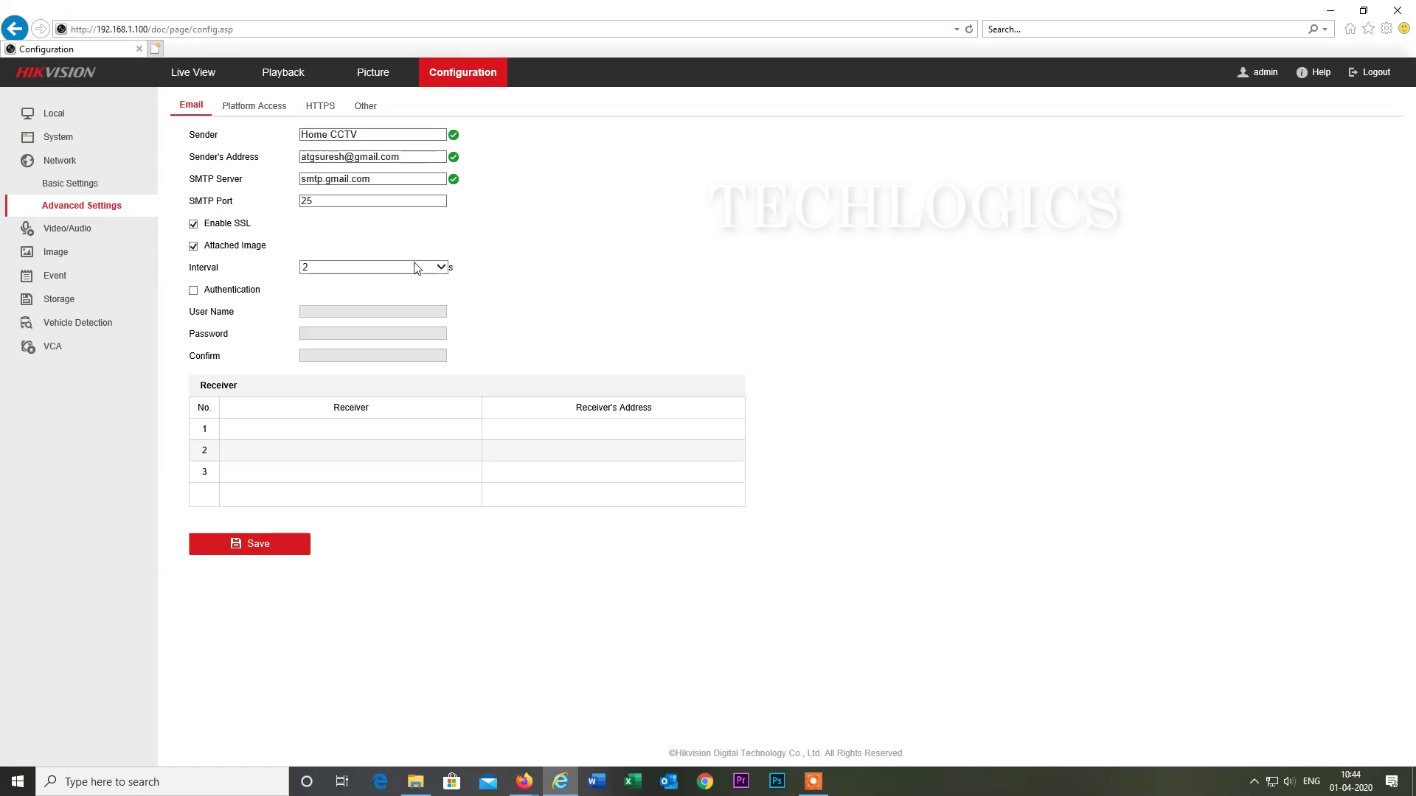
{"action": "left_click", "coordinate": [193, 290]}
{"action": "left_click", "coordinate": [311, 313]}
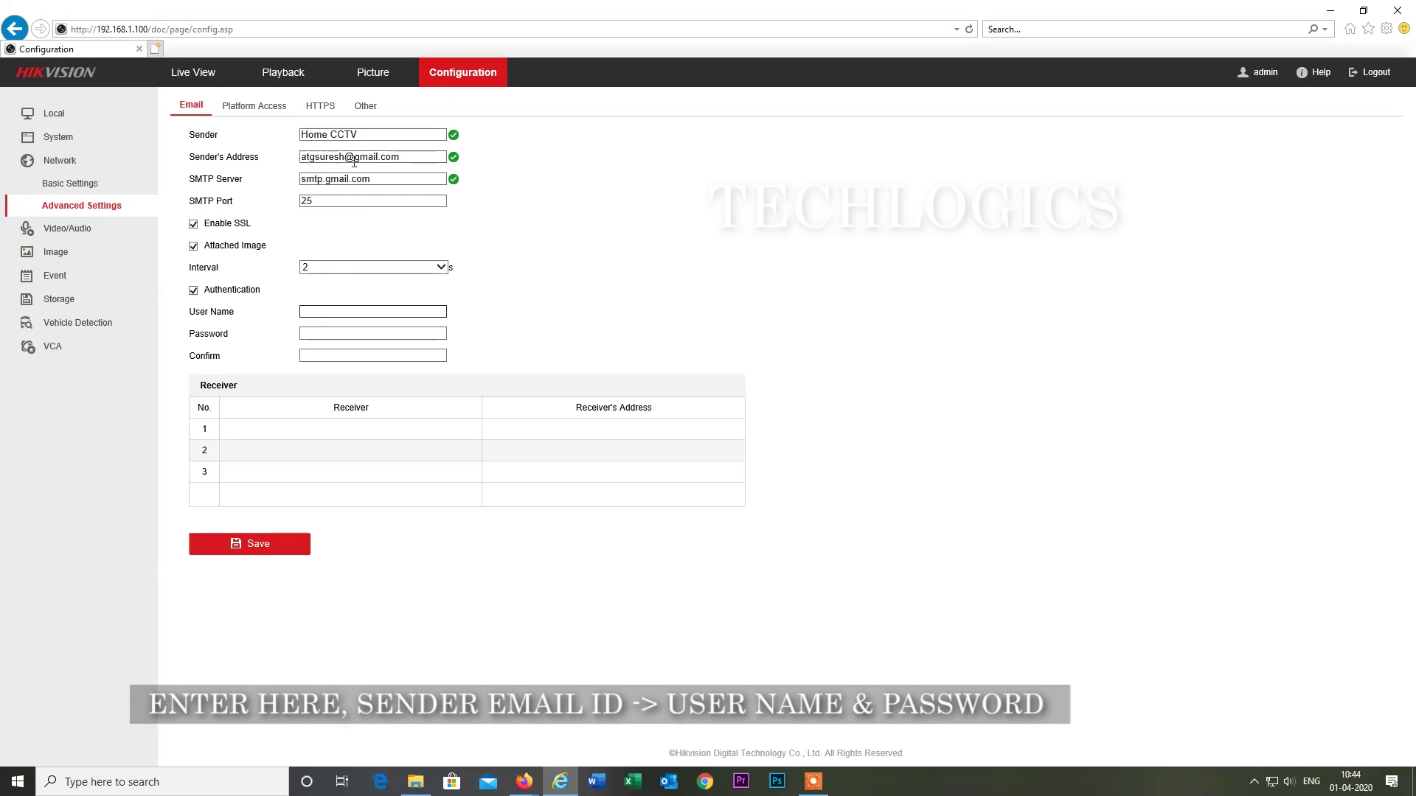
Use the sender Gmail address as User Name, then enter and confirm the account password.
{"action": "key", "text": "ctrl+v"}
{"action": "left_click", "coordinate": [325, 334]}
{"action": "type", "text": "*****"}
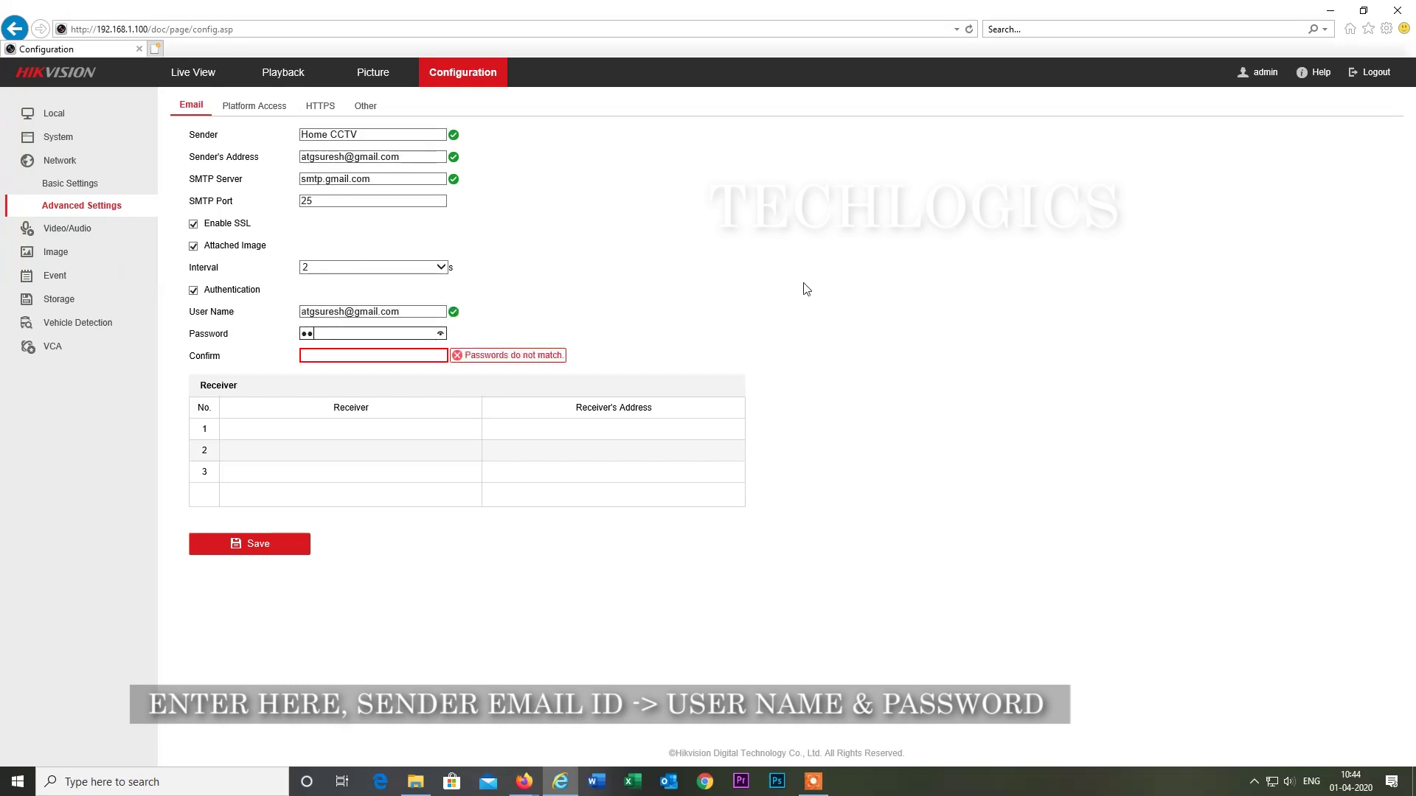
{"action": "type", "text": "*****"}
{"action": "key", "text": "Tab"}
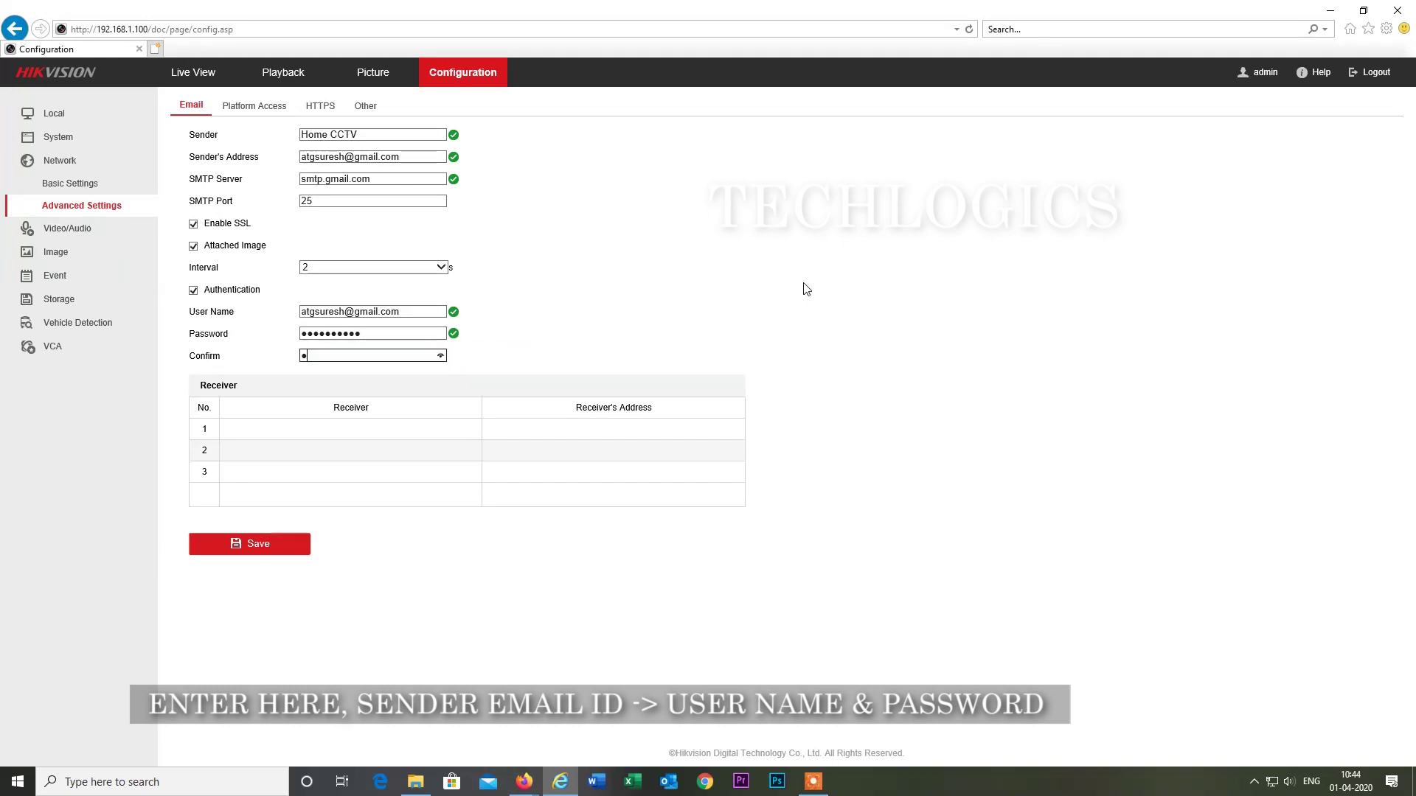
{"action": "type", "text": "********"}
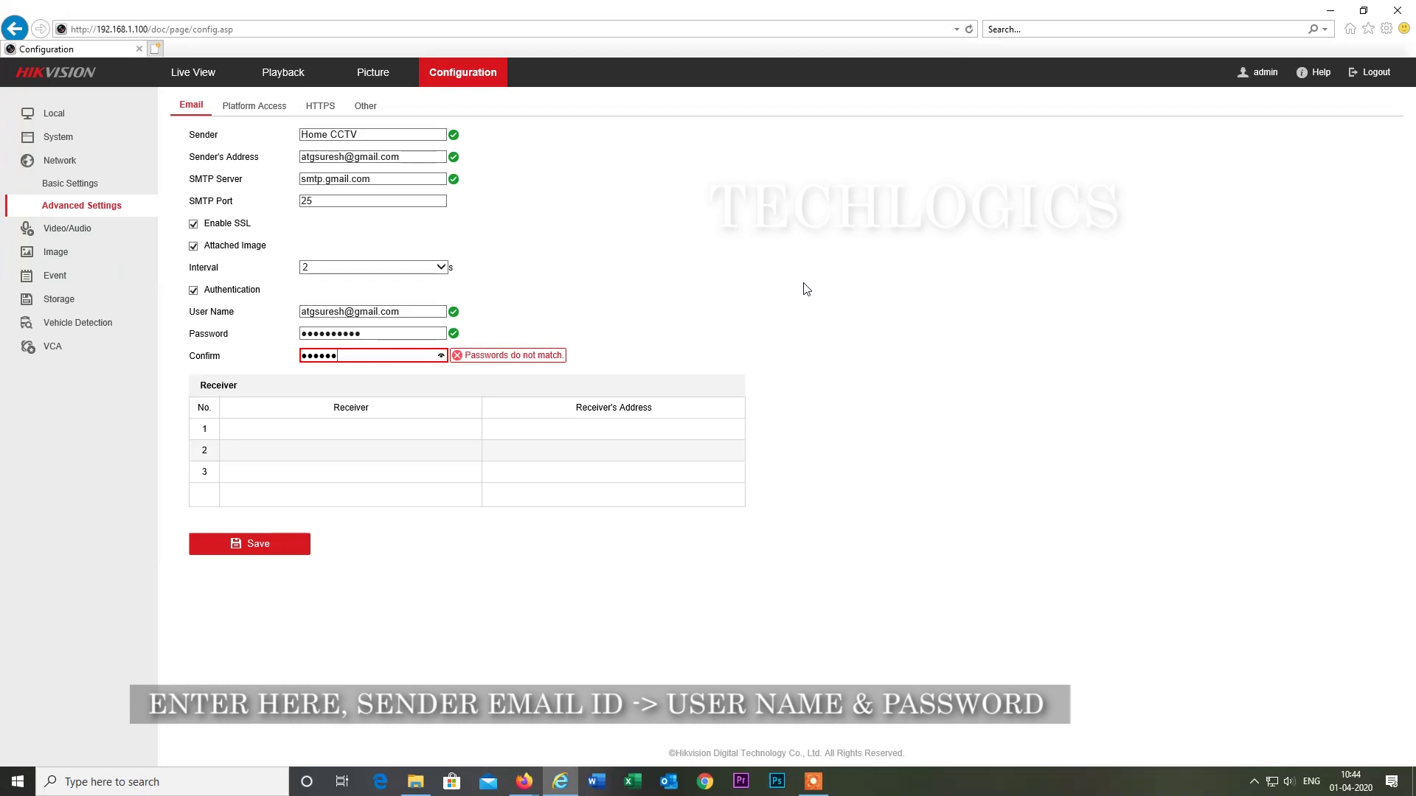
{"action": "type", "text": "**"}
{"action": "left_click", "coordinate": [806, 288]}
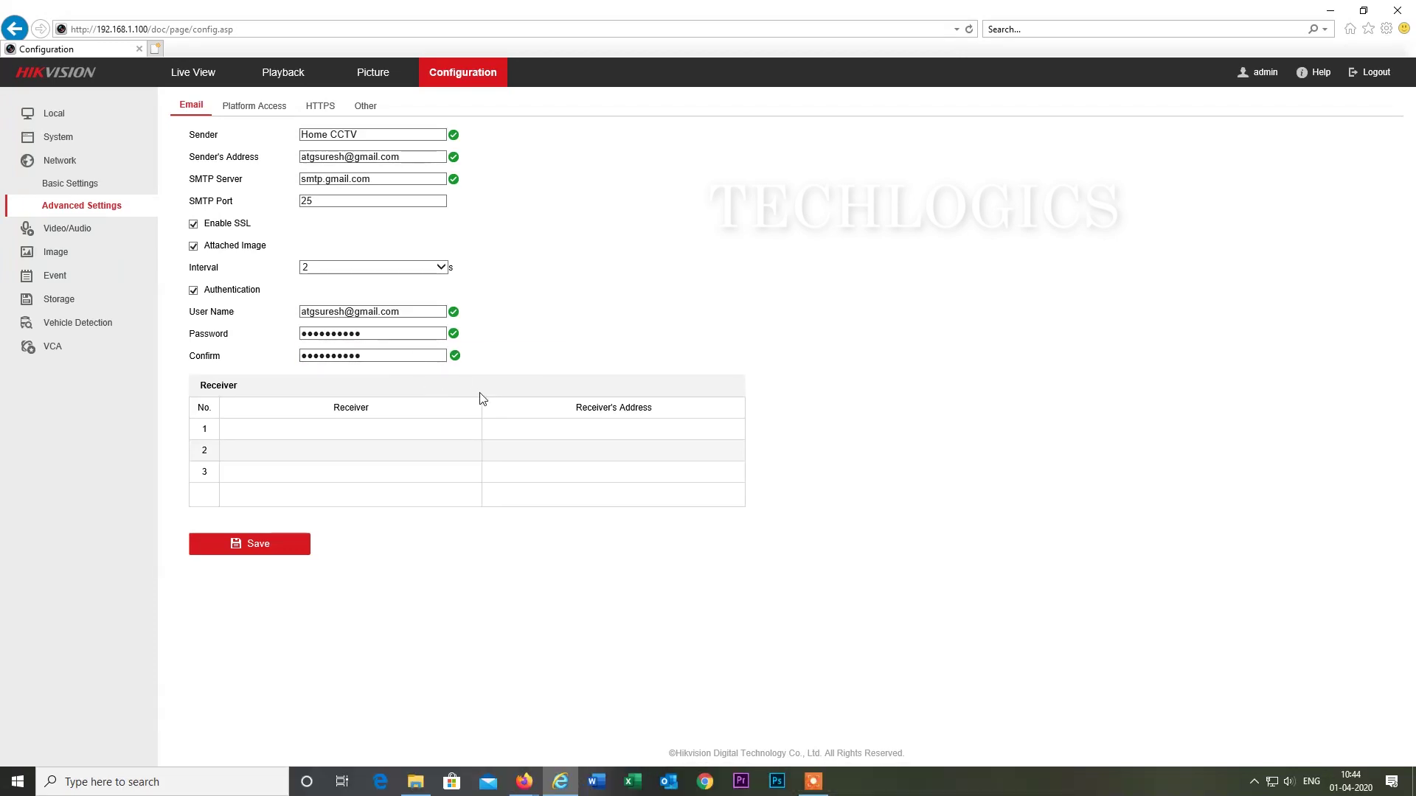
Select the first receiver entry to begin editing its name.
{"action": "left_click", "coordinate": [320, 429]}
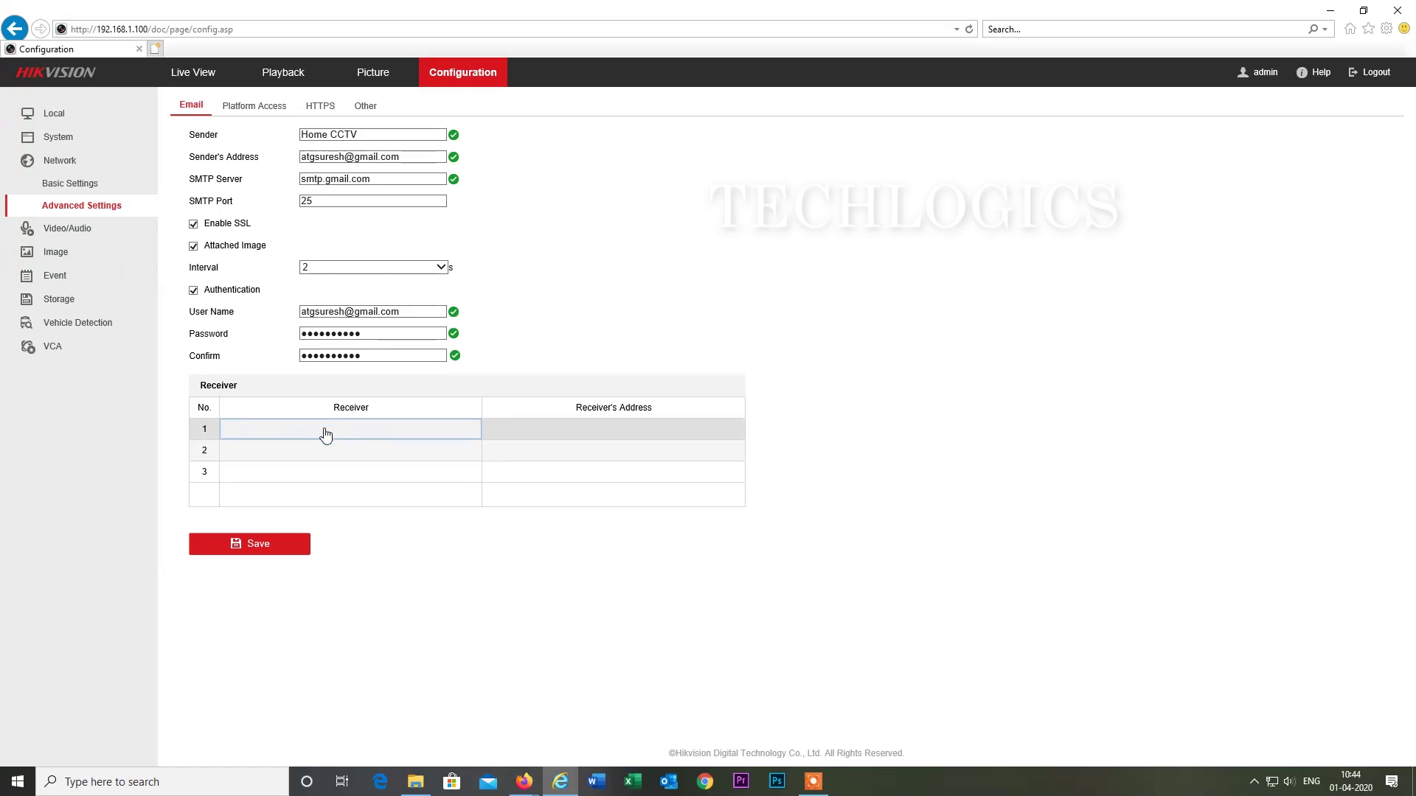
{"action": "left_click", "coordinate": [325, 429]}
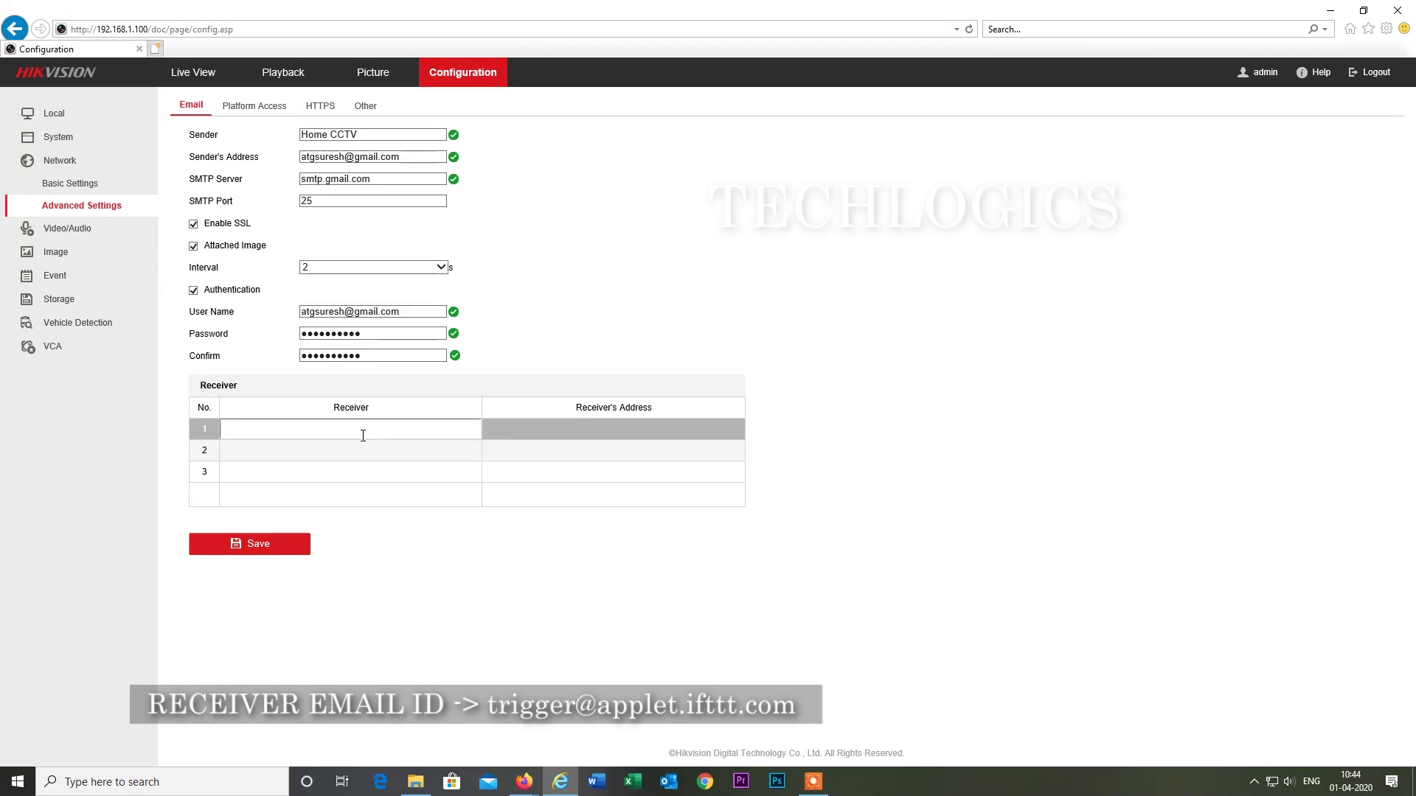
{"action": "left_click", "coordinate": [525, 782]}
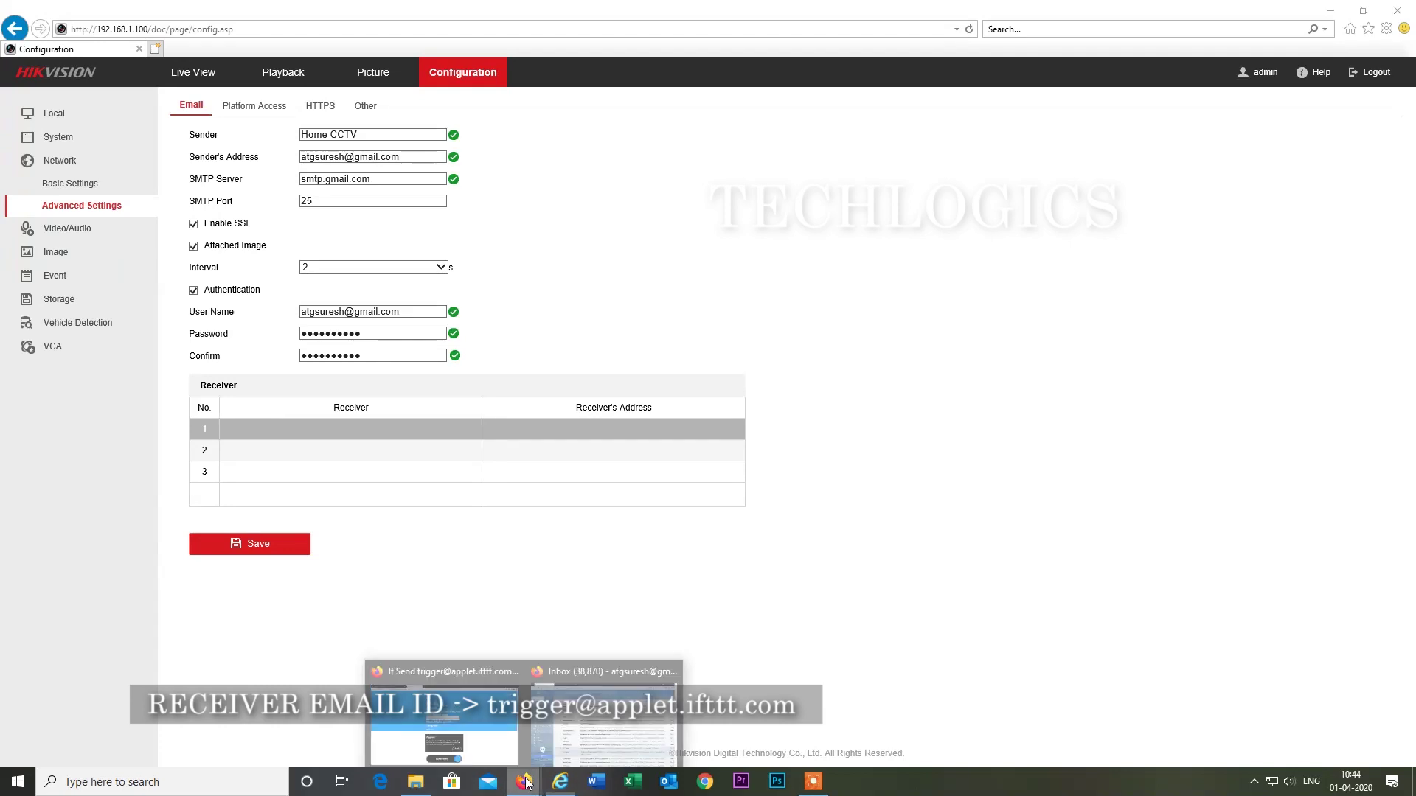
{"action": "left_click", "coordinate": [511, 751]}
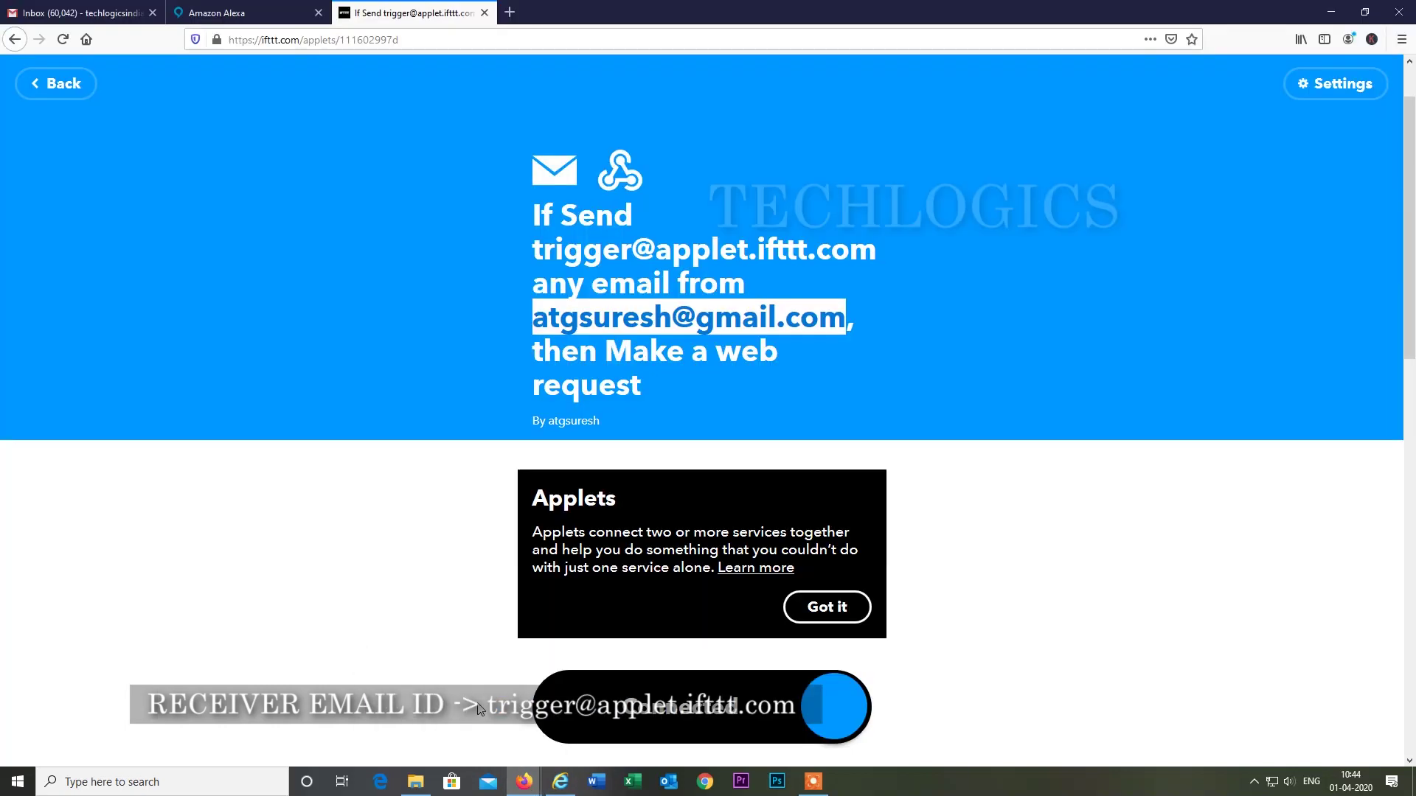
{"action": "left_click", "coordinate": [531, 249]}
{"action": "left_click_drag", "start_coordinate": [534, 249], "coordinate": [894, 252]}
{"action": "key", "text": "ctrl+c"}
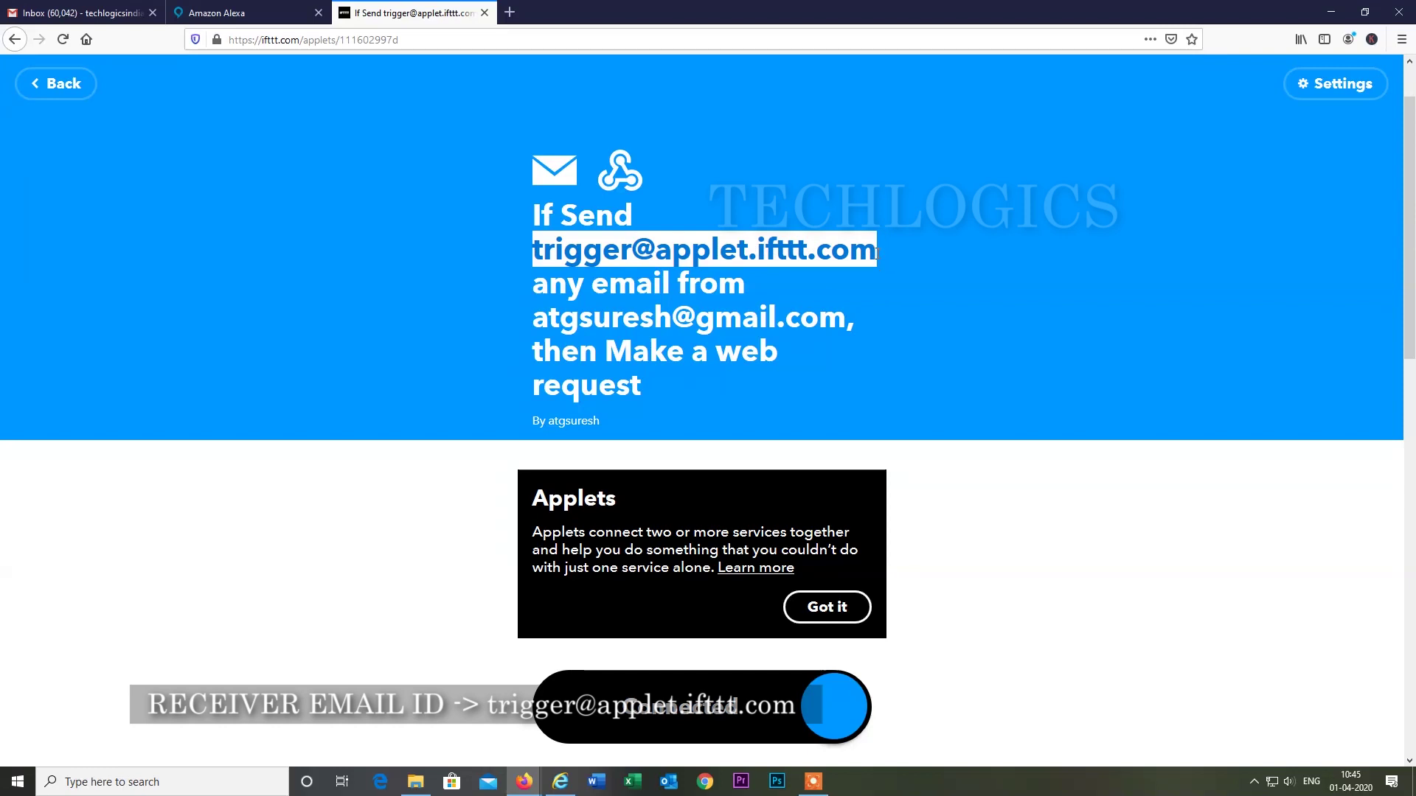
{"action": "key", "text": "alt+Tab"}
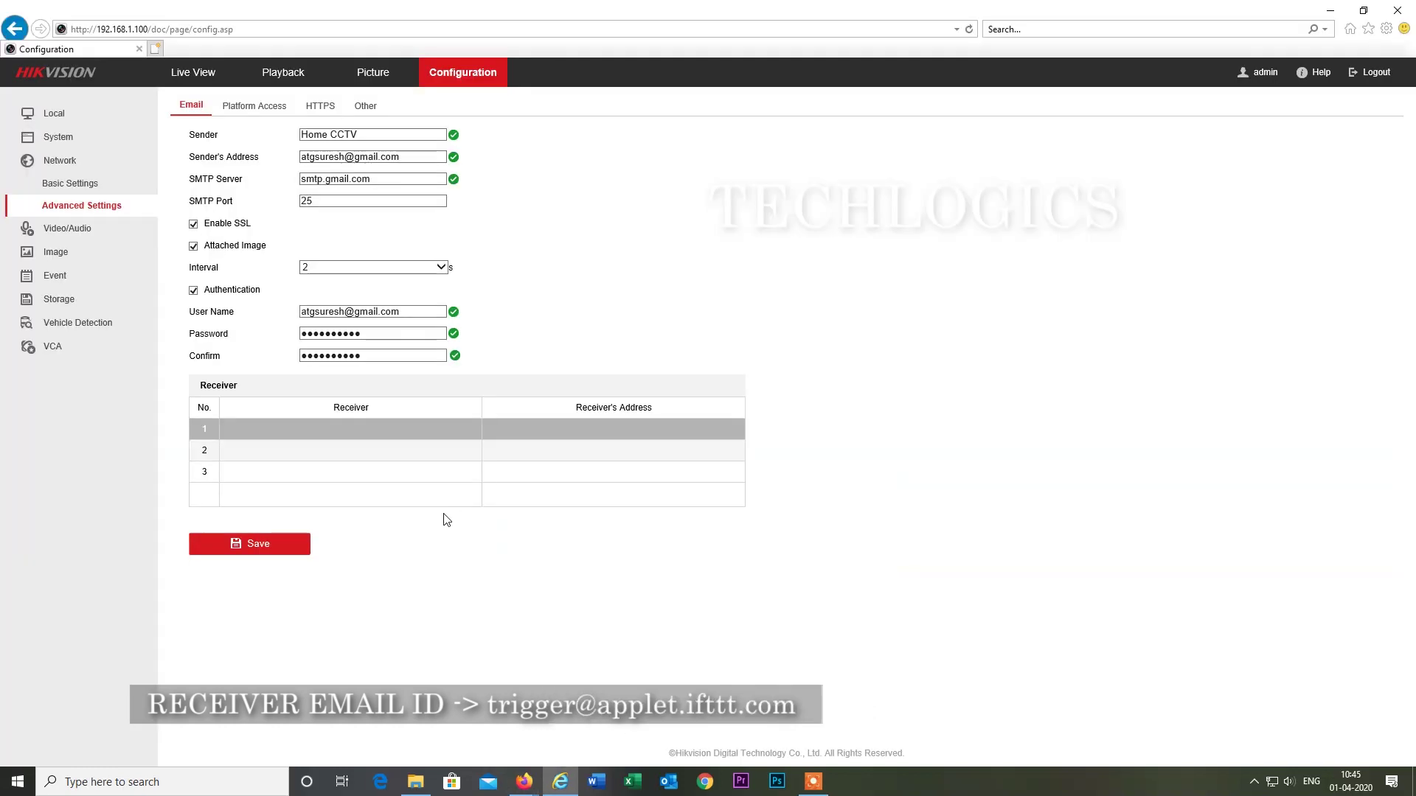
{"action": "left_click", "coordinate": [258, 428]}
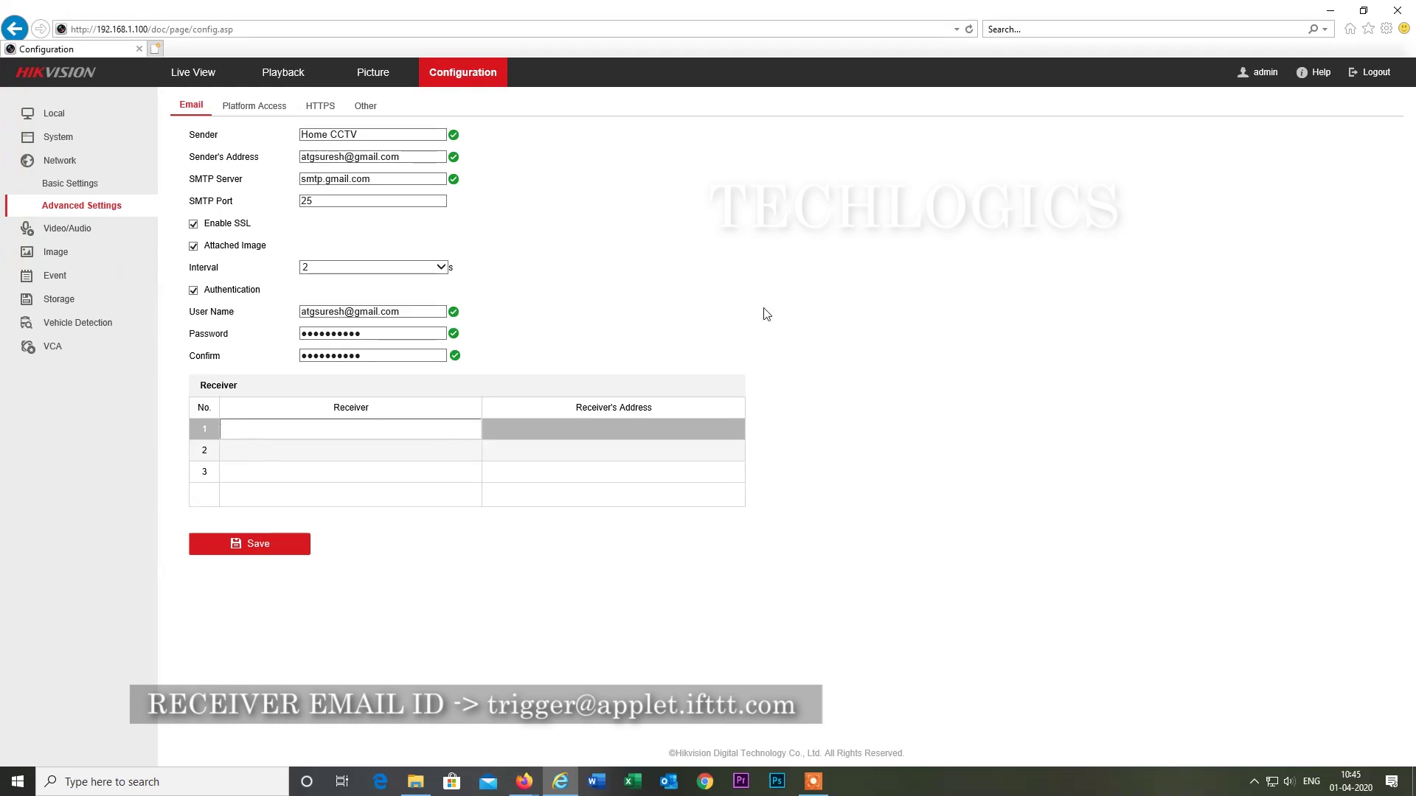
{"action": "type", "text": "IFTTT"}
{"action": "left_click", "coordinate": [623, 429]}
{"action": "key", "text": "ctrl+v"}
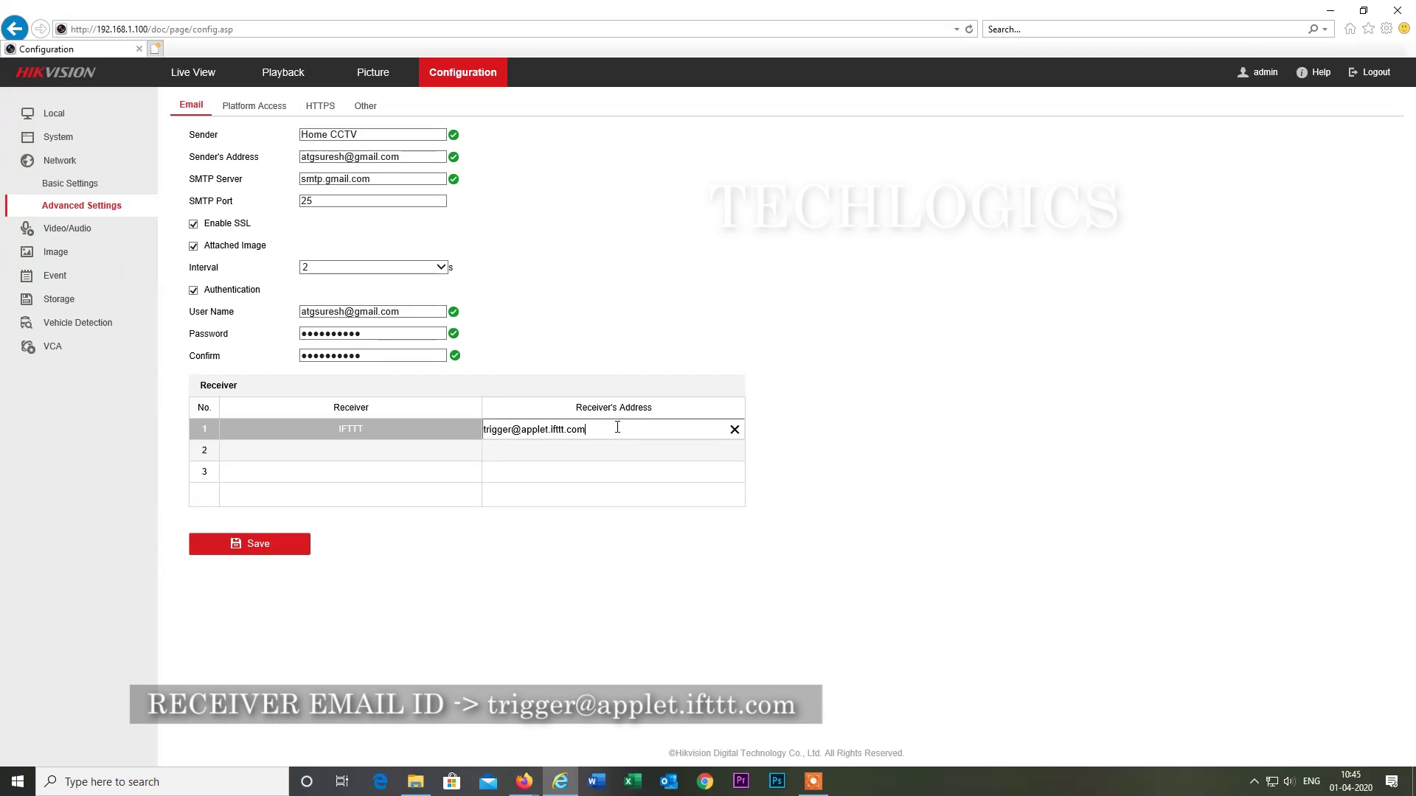
Add Receiver 2 'Admin' with a Gmail address and save the email settings.
{"action": "left_click", "coordinate": [339, 453]}
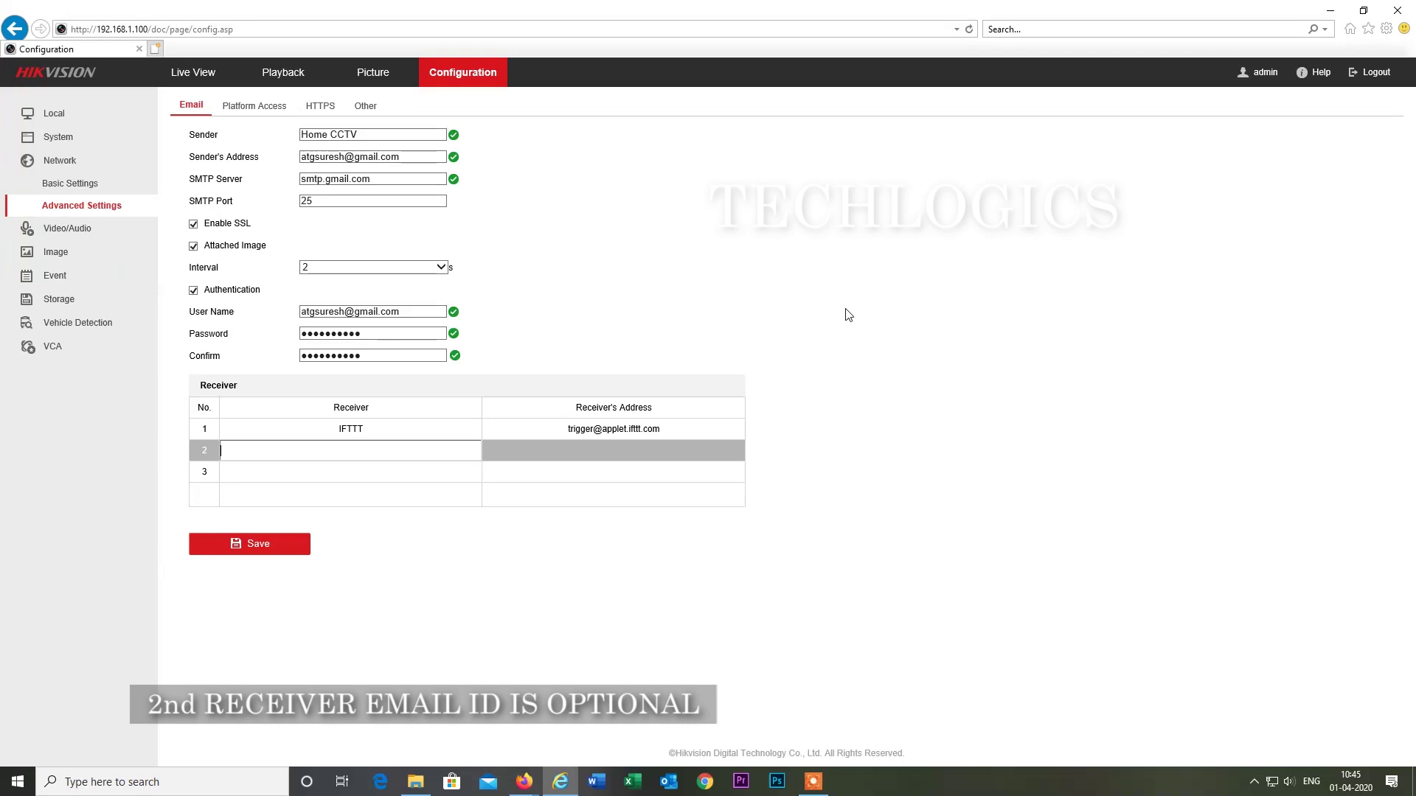
{"action": "type", "text": "Admin"}
{"action": "left_click", "coordinate": [623, 450]}
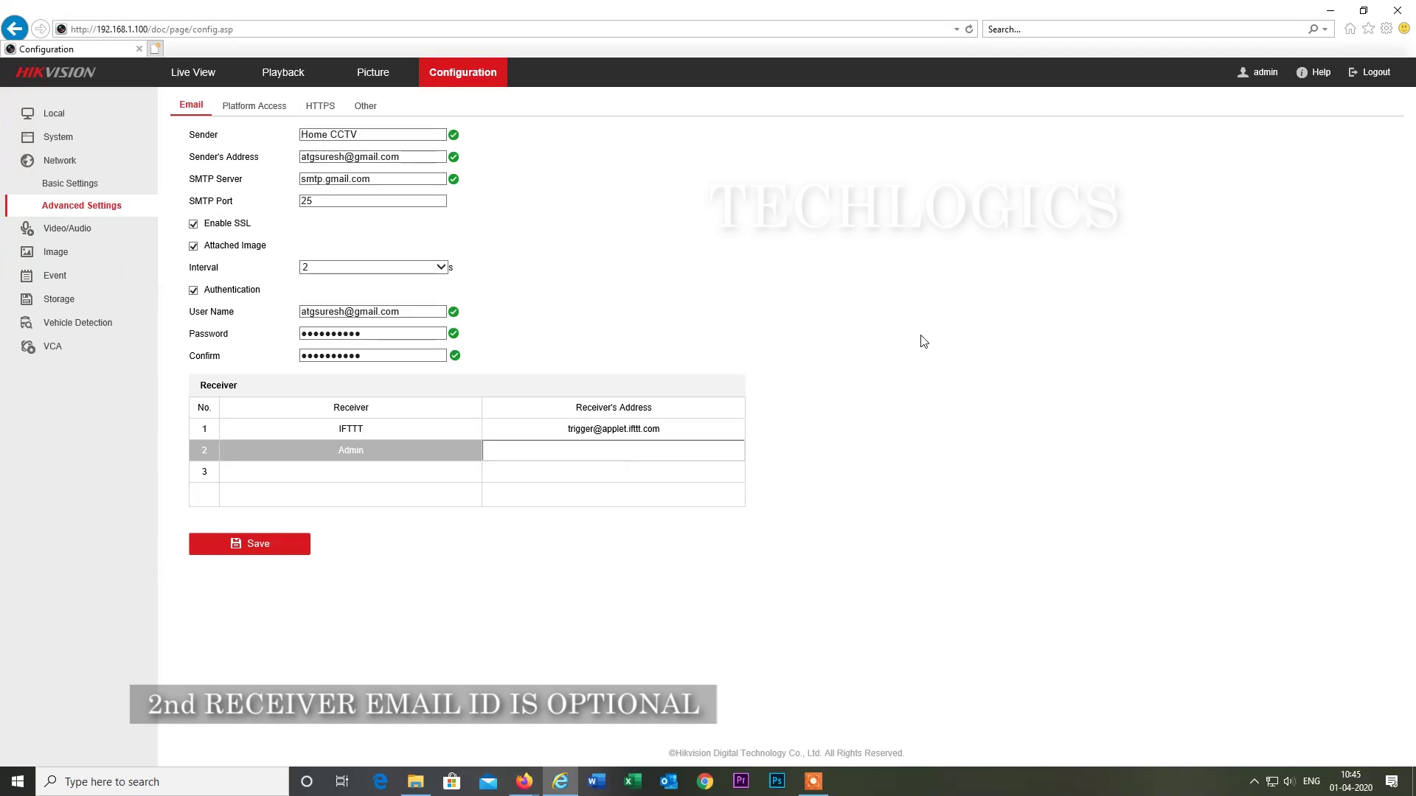
{"action": "left_click", "coordinate": [904, 431]}
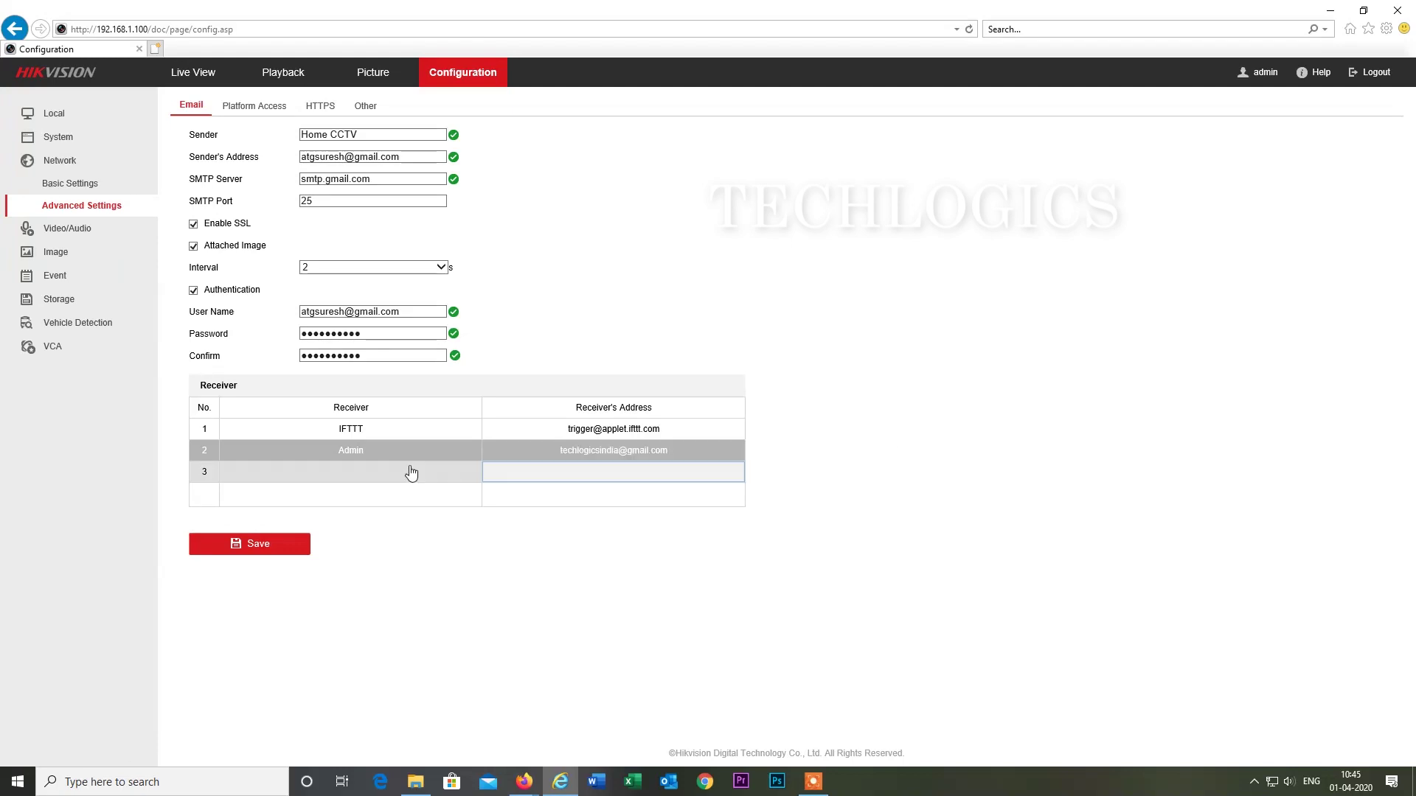
{"action": "left_click", "coordinate": [270, 549]}
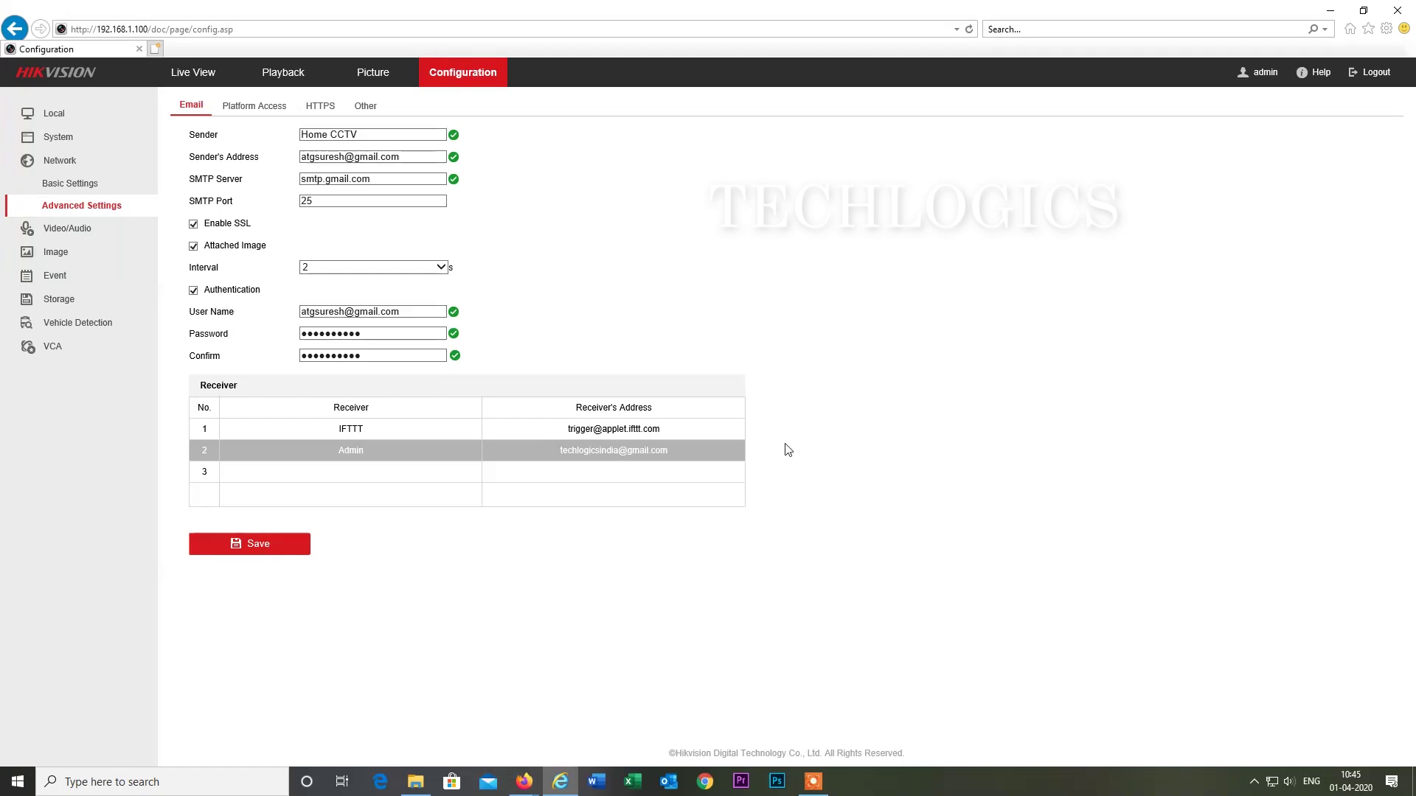
{"action": "left_click", "coordinate": [90, 273]}
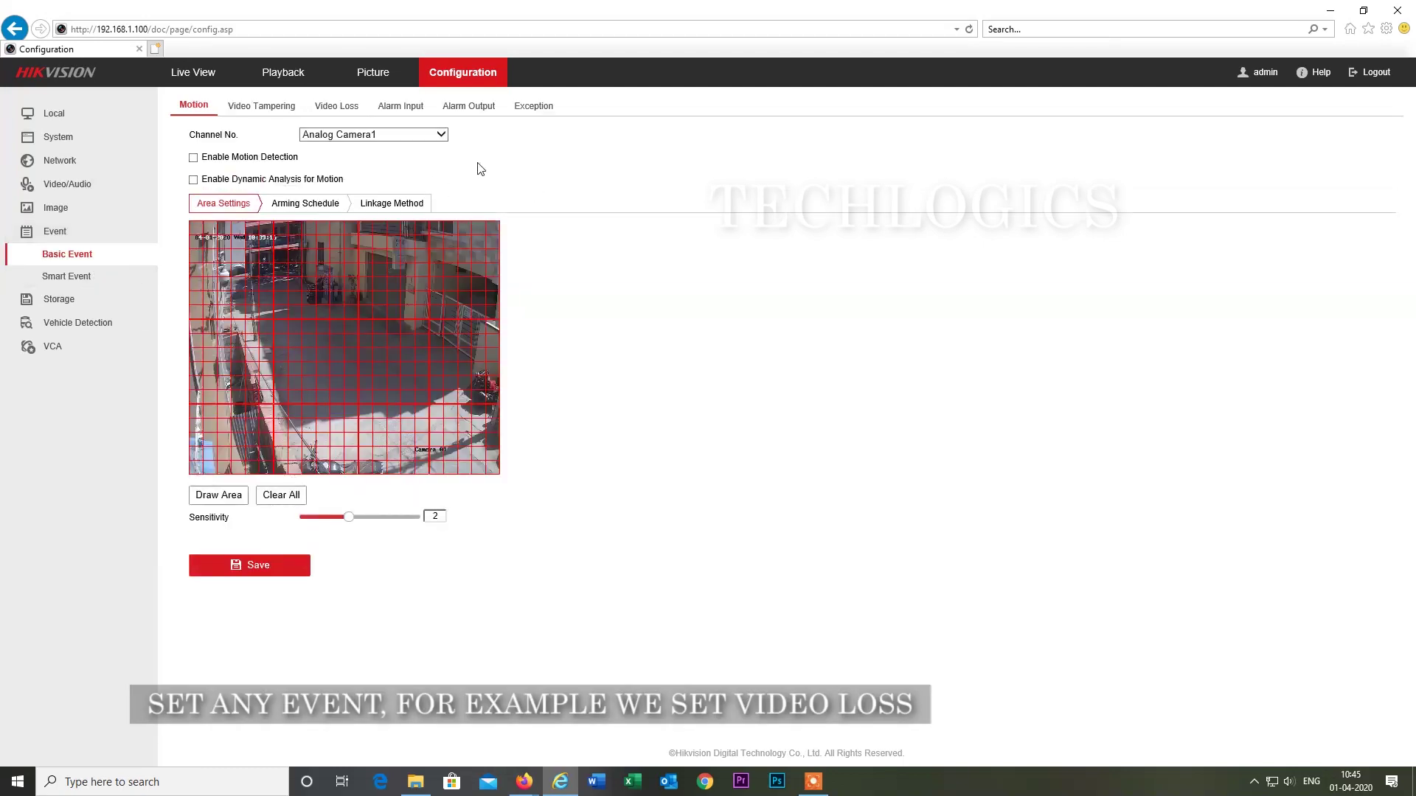
Enable video loss detection on Analog Camera4.
{"action": "left_click", "coordinate": [398, 134]}
{"action": "left_click", "coordinate": [389, 177]}
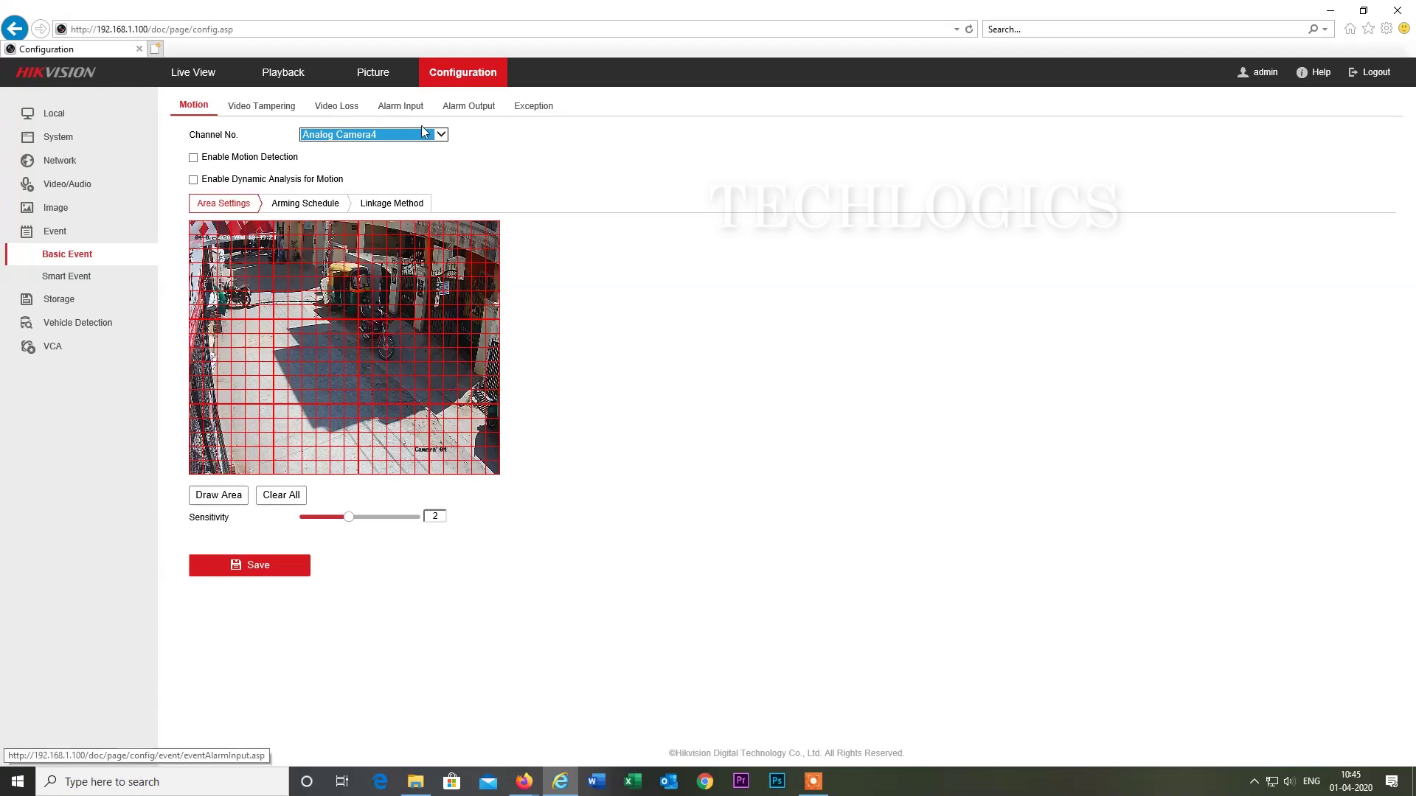
{"action": "left_click", "coordinate": [346, 108]}
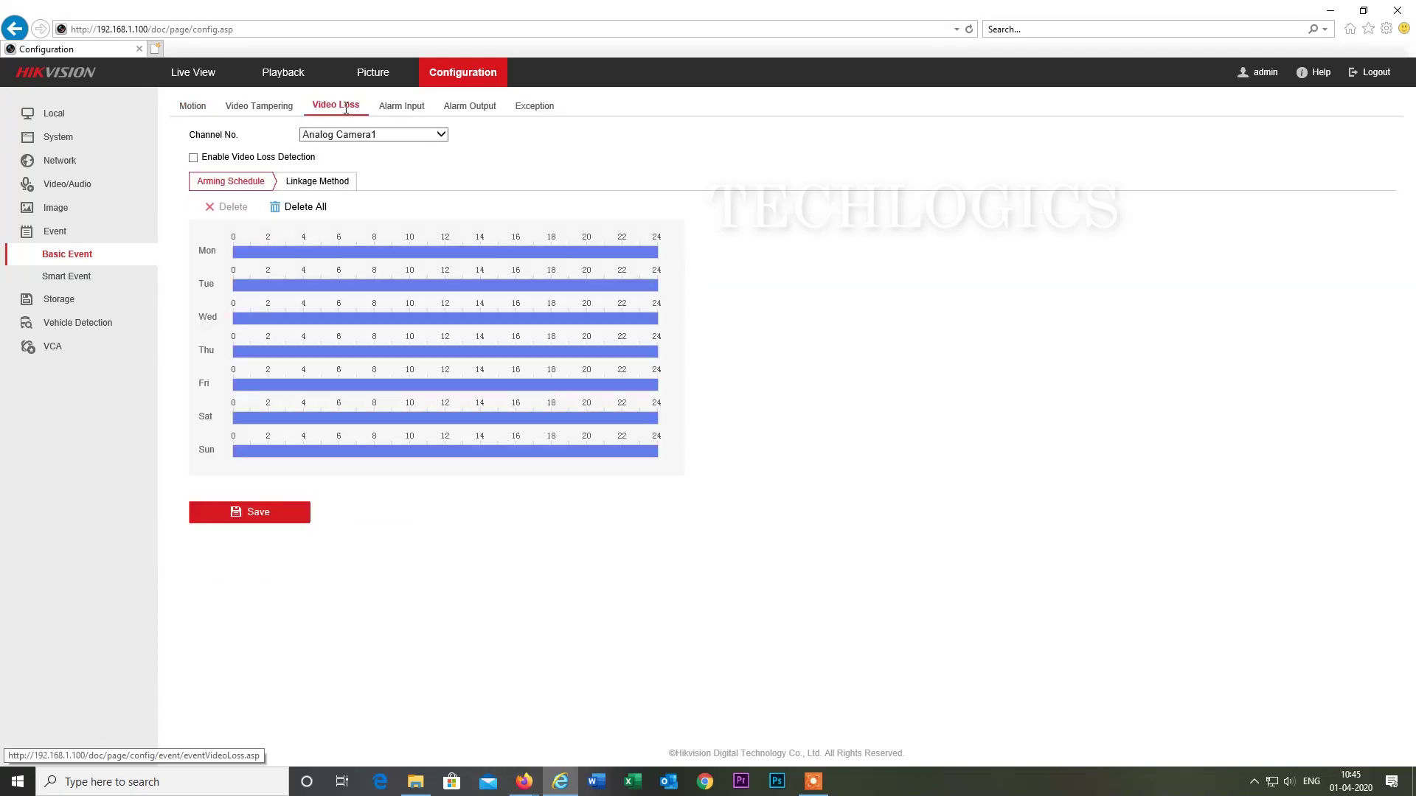
{"action": "left_click", "coordinate": [404, 136]}
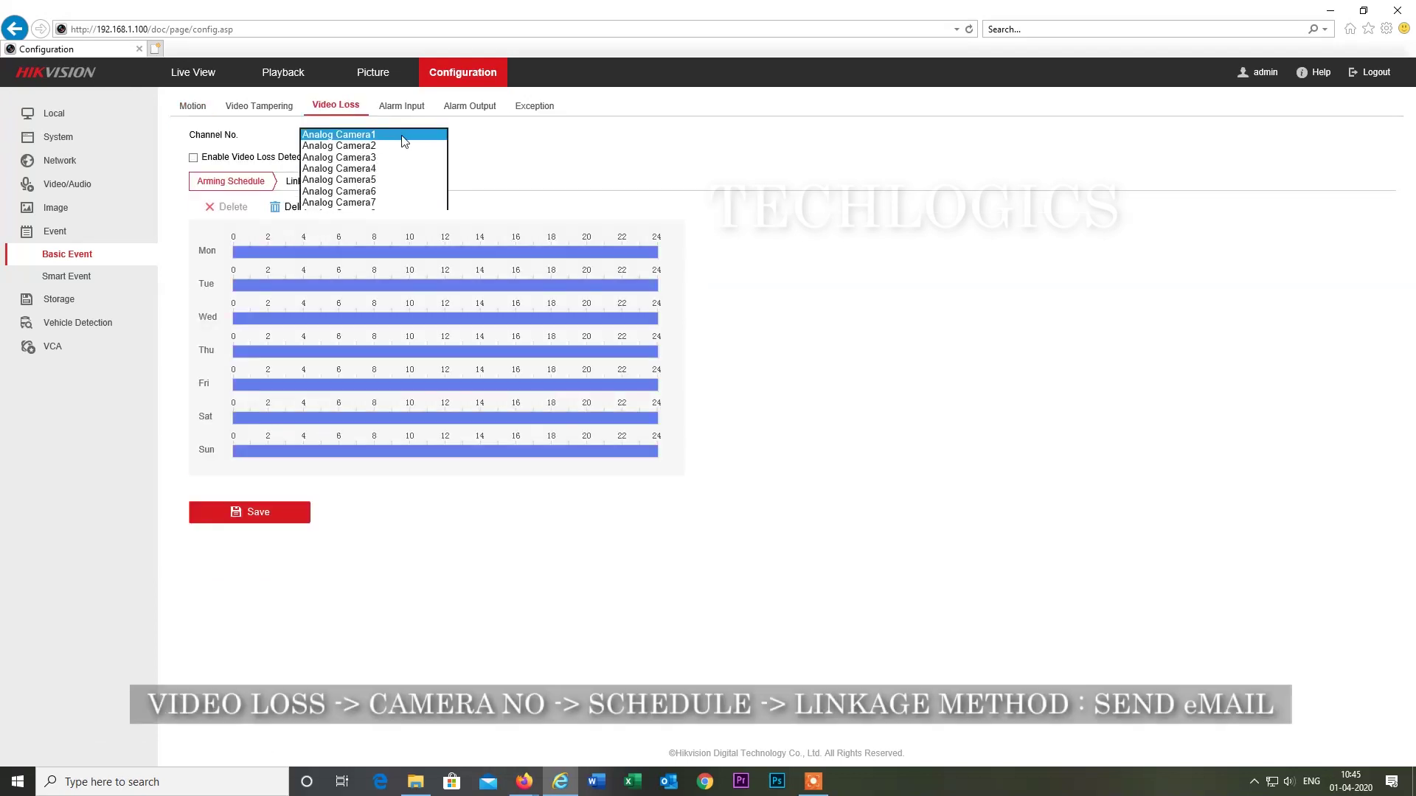
{"action": "left_click", "coordinate": [402, 177]}
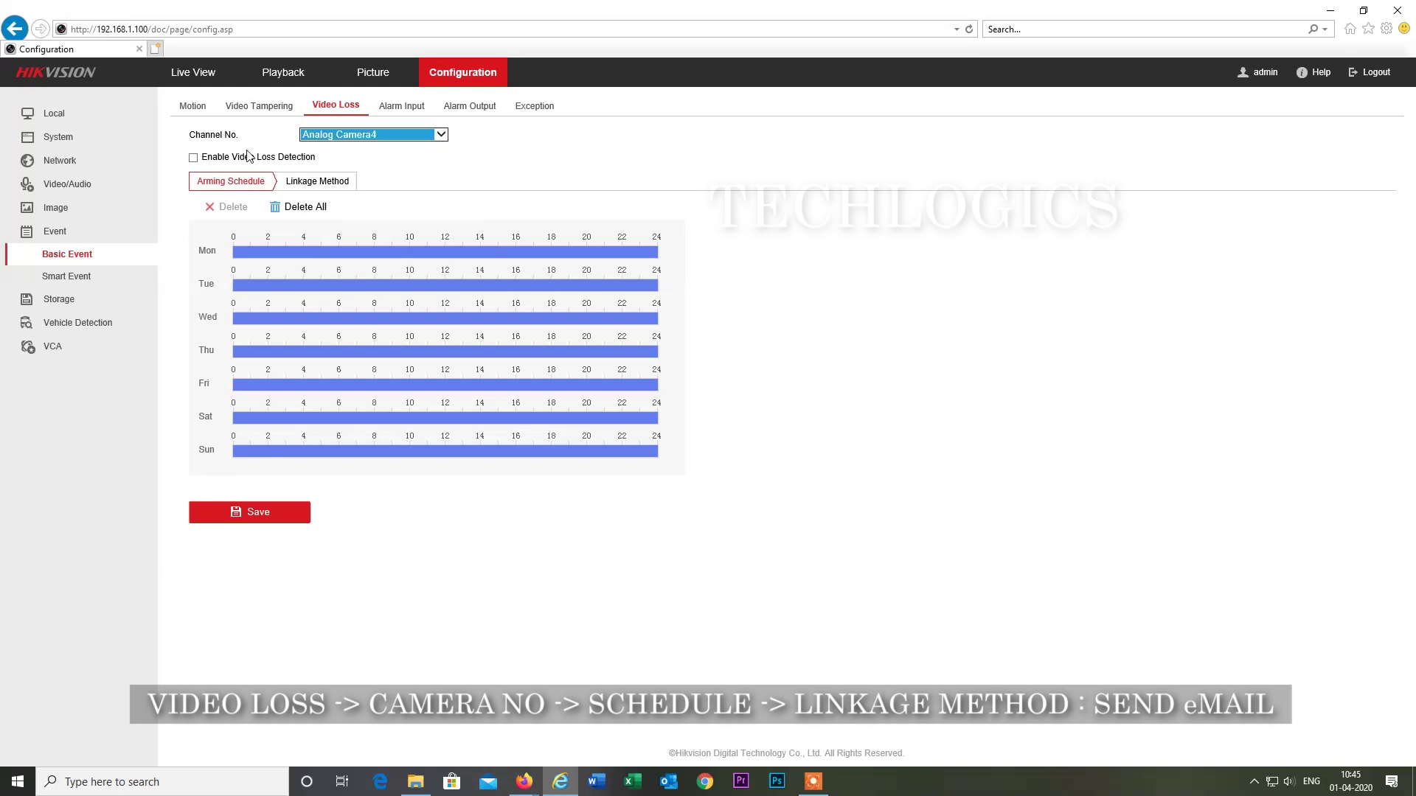
{"action": "left_click", "coordinate": [194, 158]}
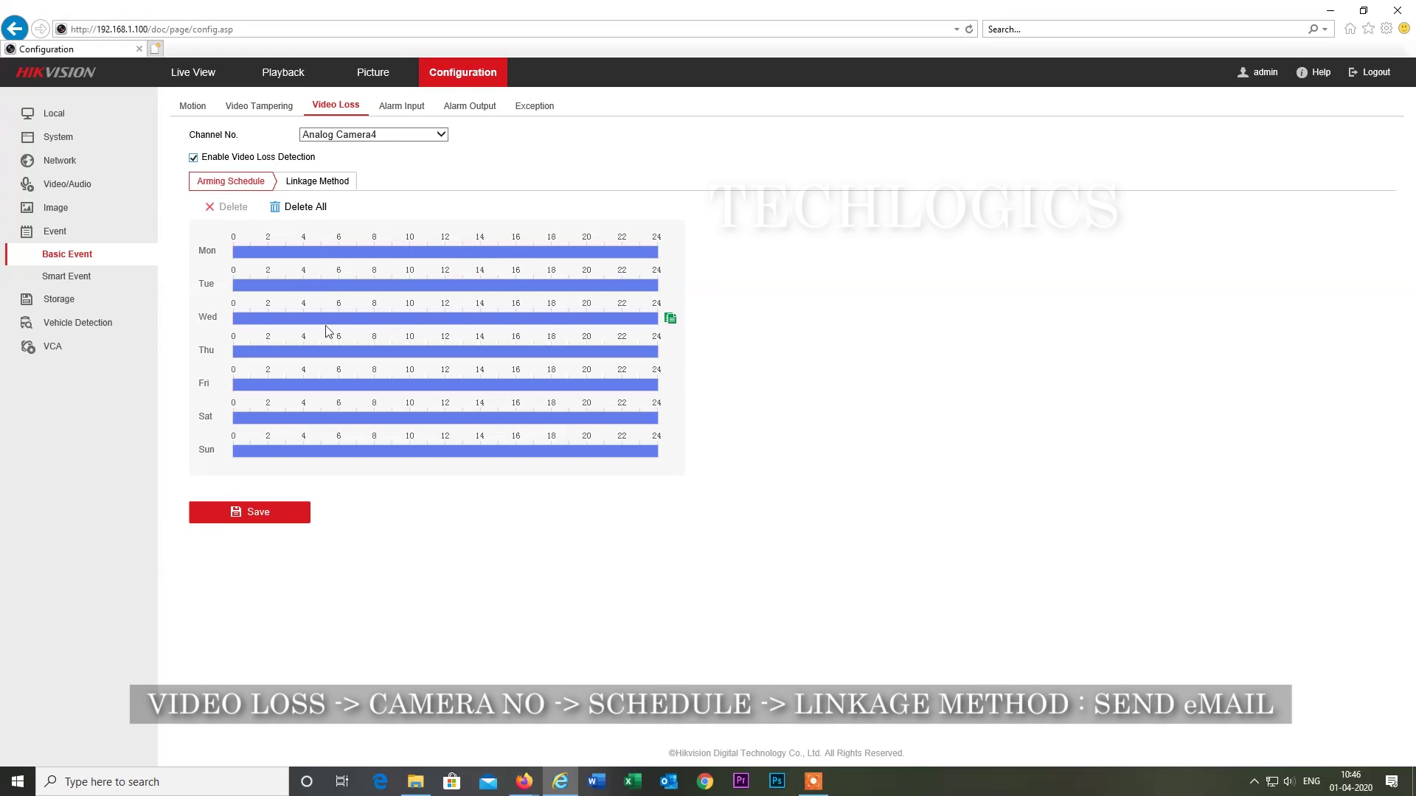
Tick Send Email as the video-loss linkage action and save.
{"action": "left_click", "coordinate": [315, 186]}
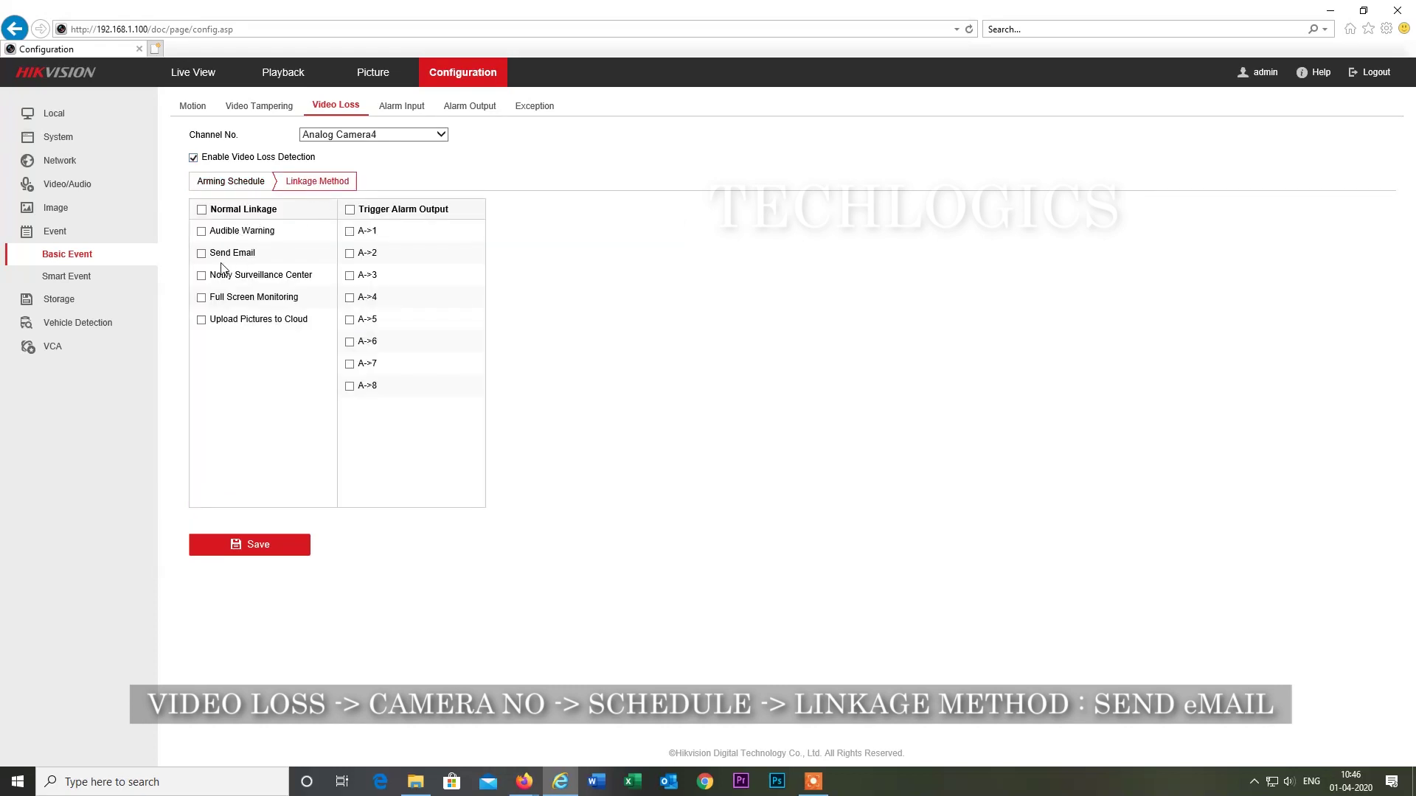
{"action": "left_click", "coordinate": [203, 256]}
{"action": "left_click", "coordinate": [258, 545]}
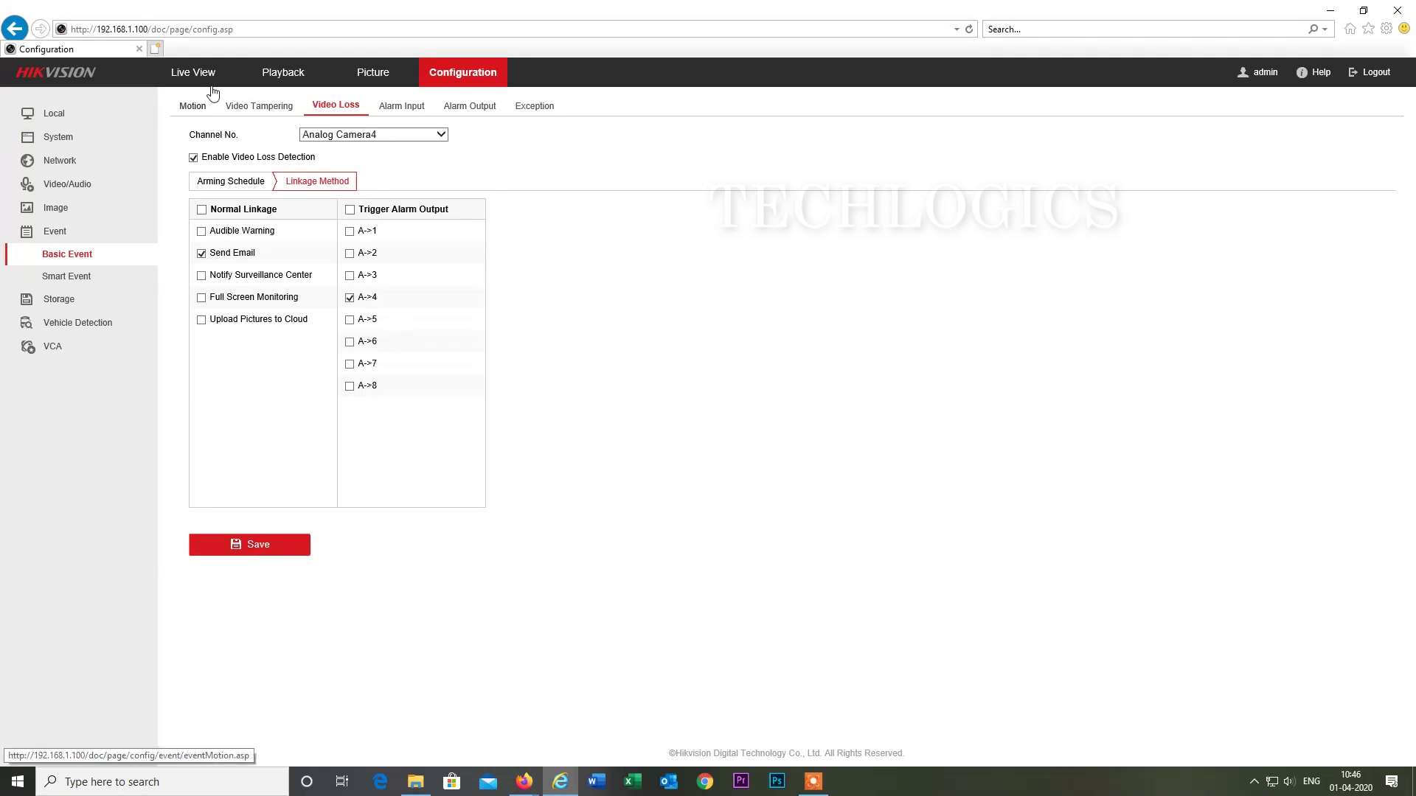
{"action": "left_click", "coordinate": [195, 72]}
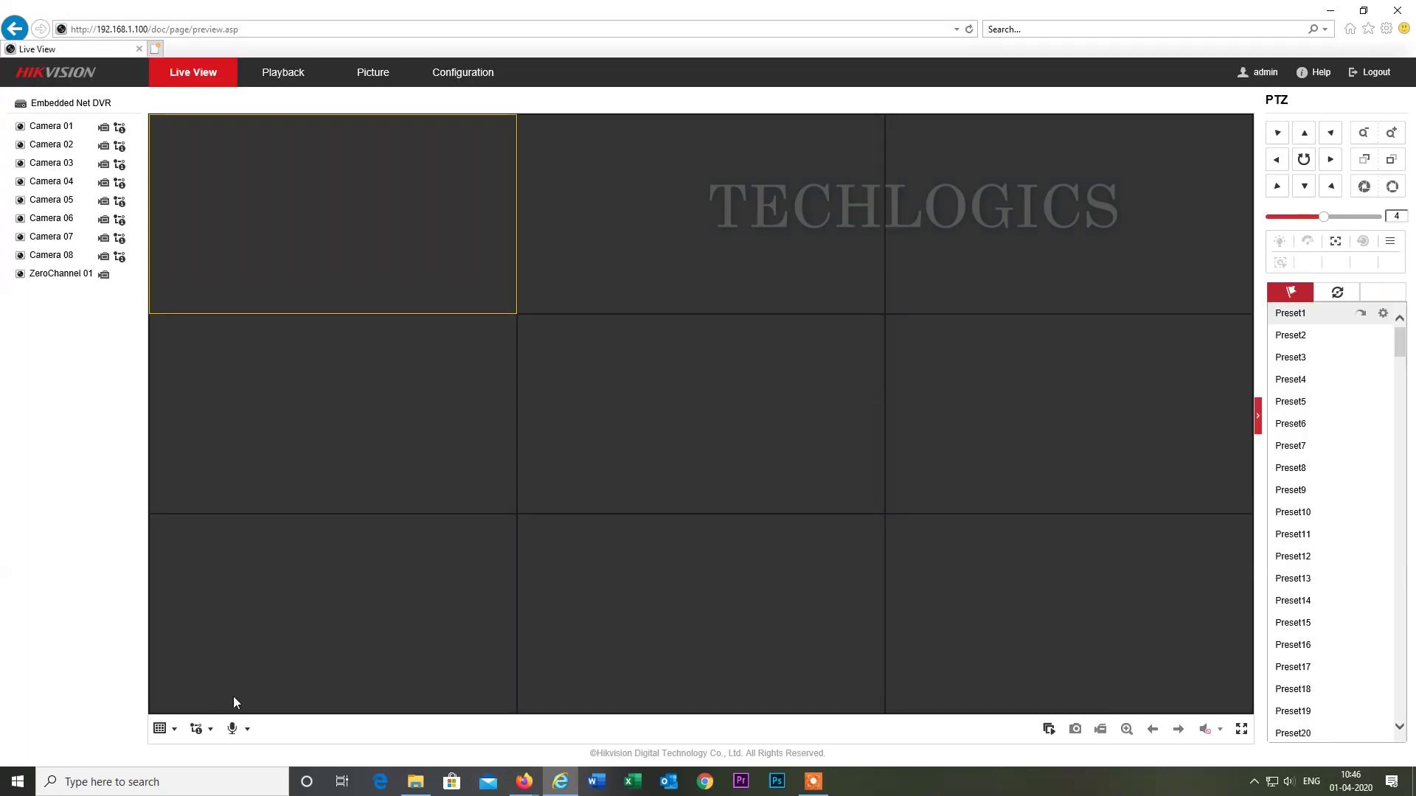
Show Camera 04 alone in a 1x1 Live View layout, then shrink the browser window and move it down-left.
{"action": "left_click", "coordinate": [159, 728]}
{"action": "left_click", "coordinate": [161, 752]}
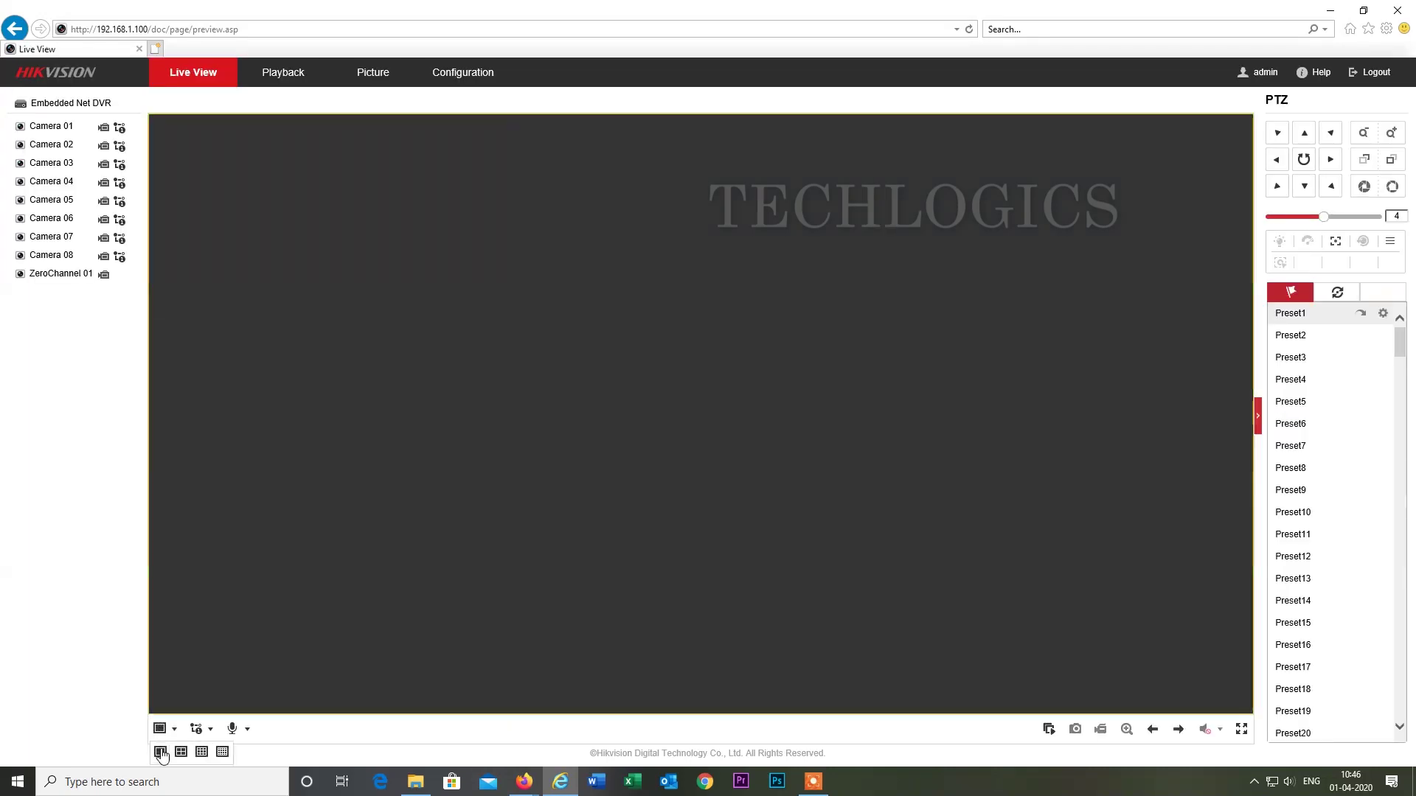
{"action": "left_click", "coordinate": [29, 183]}
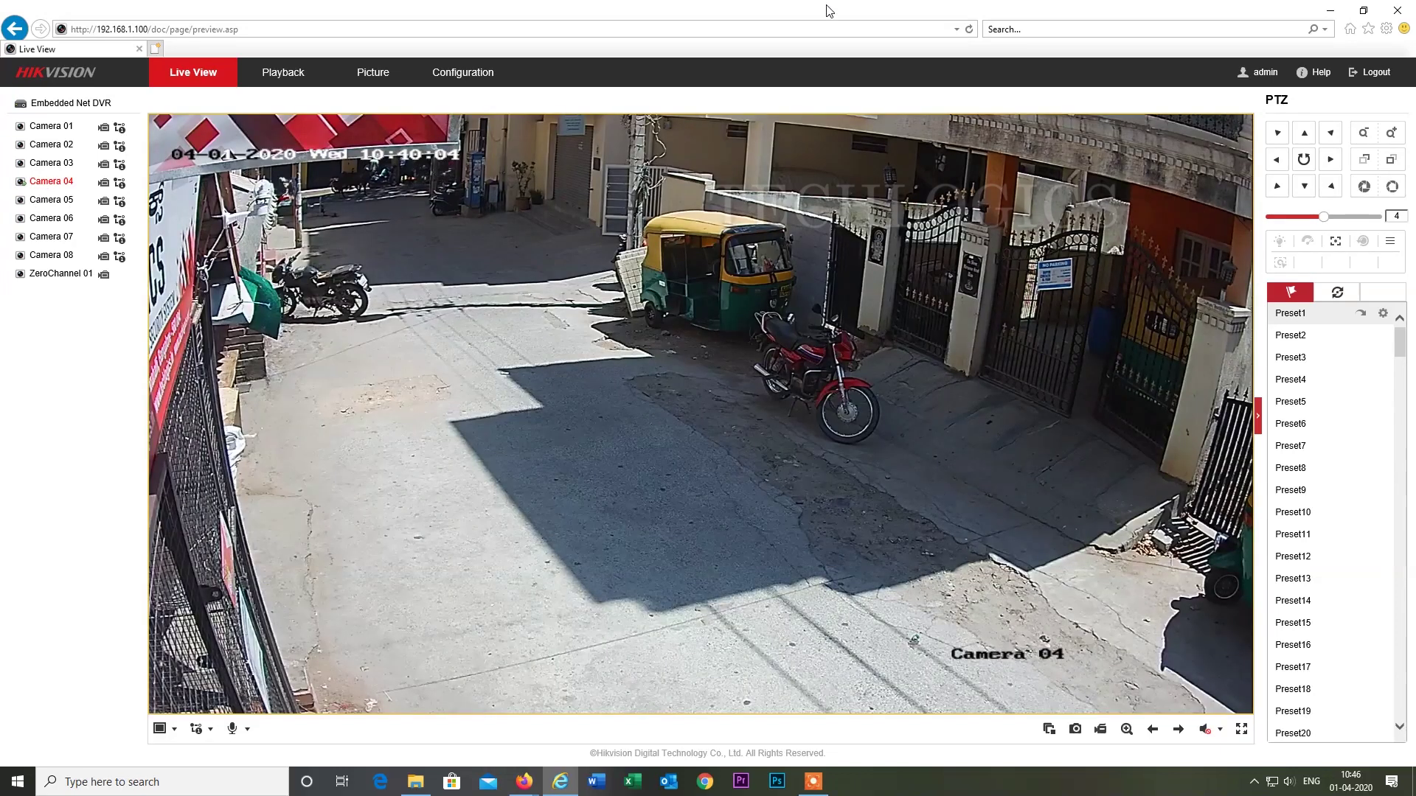
{"action": "double_click", "coordinate": [827, 11]}
{"action": "left_click_drag", "start_coordinate": [659, 94], "coordinate": [465, 275]}
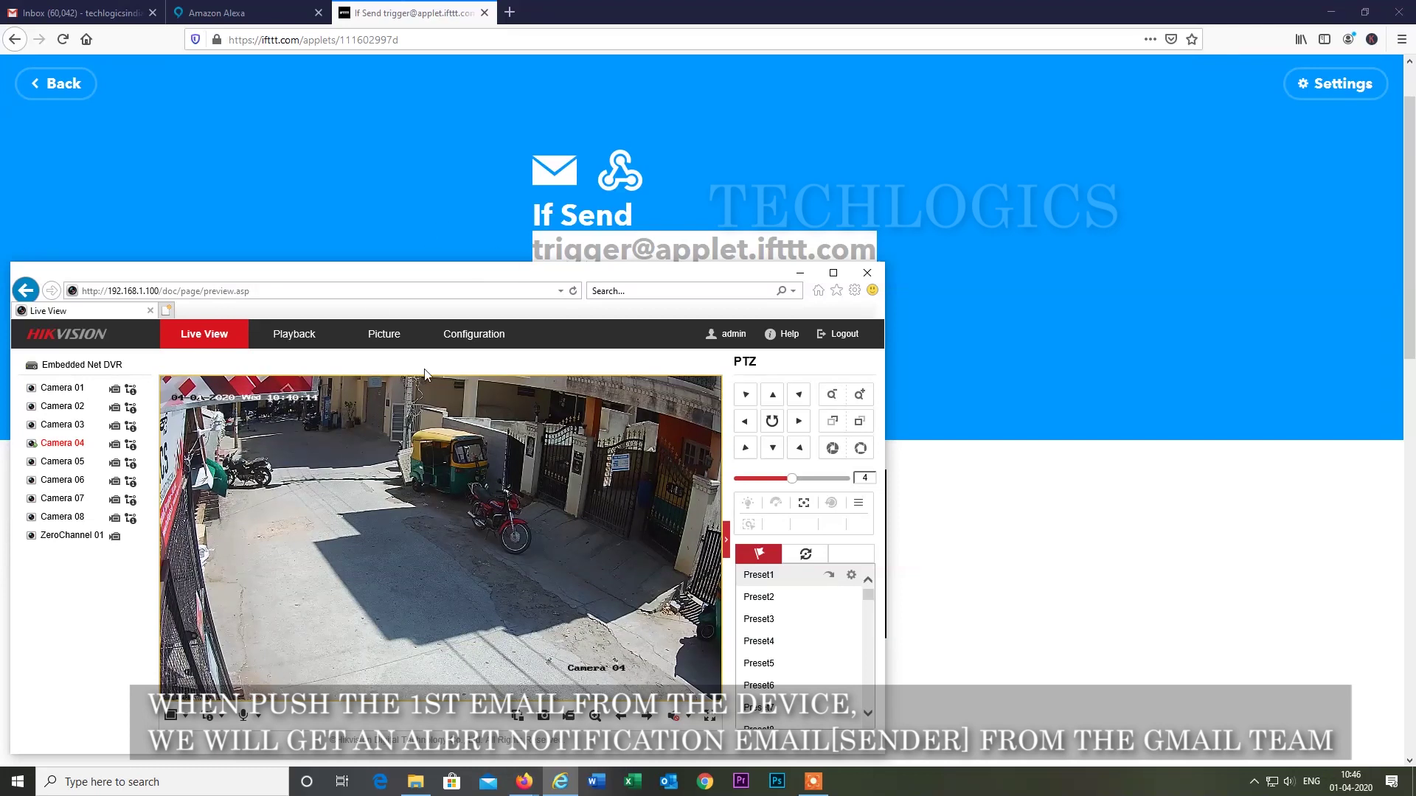
Bring the first Gmail window forward, check its account, then move it aside to reveal the camera view.
{"action": "mouse_move", "coordinate": [532, 787]}
{"action": "left_click", "coordinate": [601, 708]}
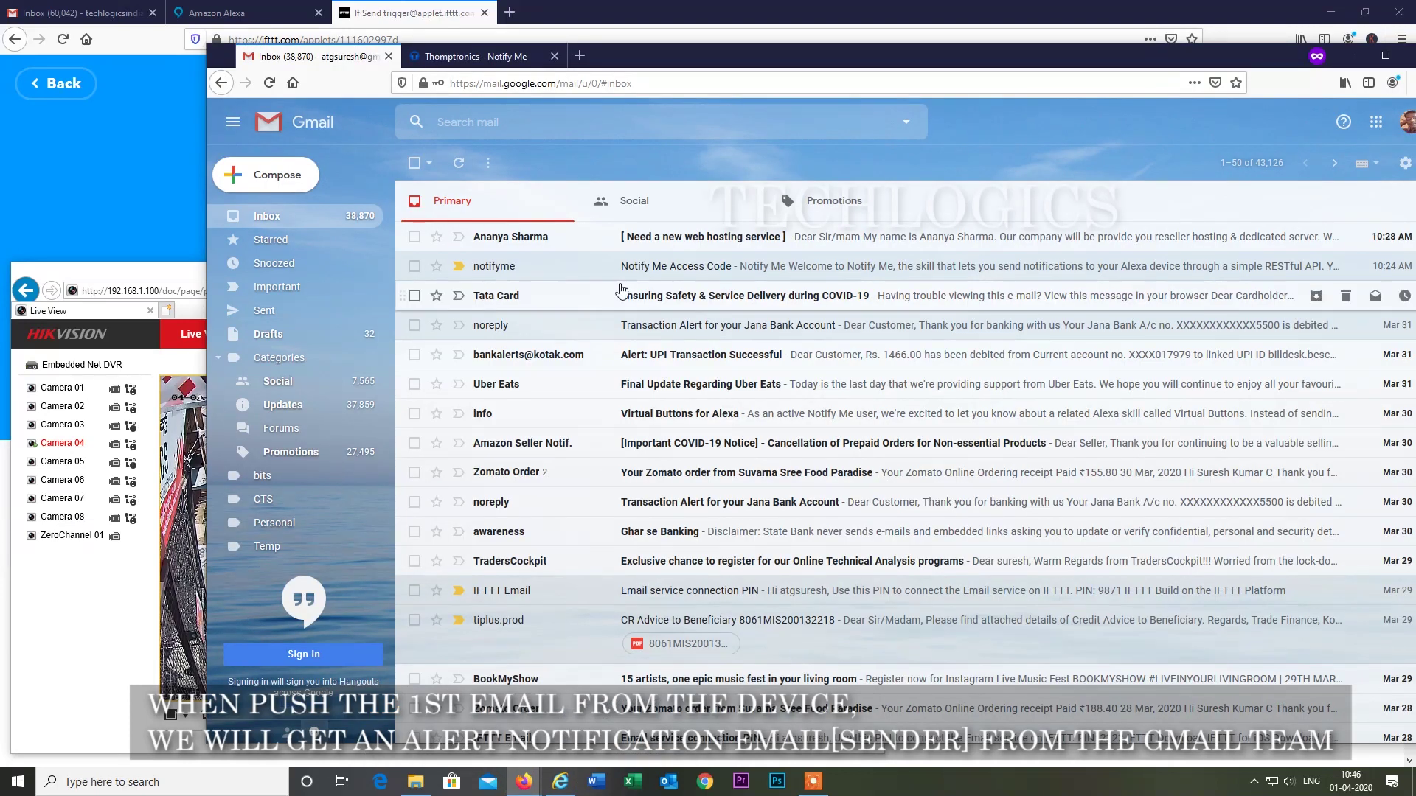
{"action": "left_click_drag", "start_coordinate": [1220, 62], "coordinate": [1120, 76]}
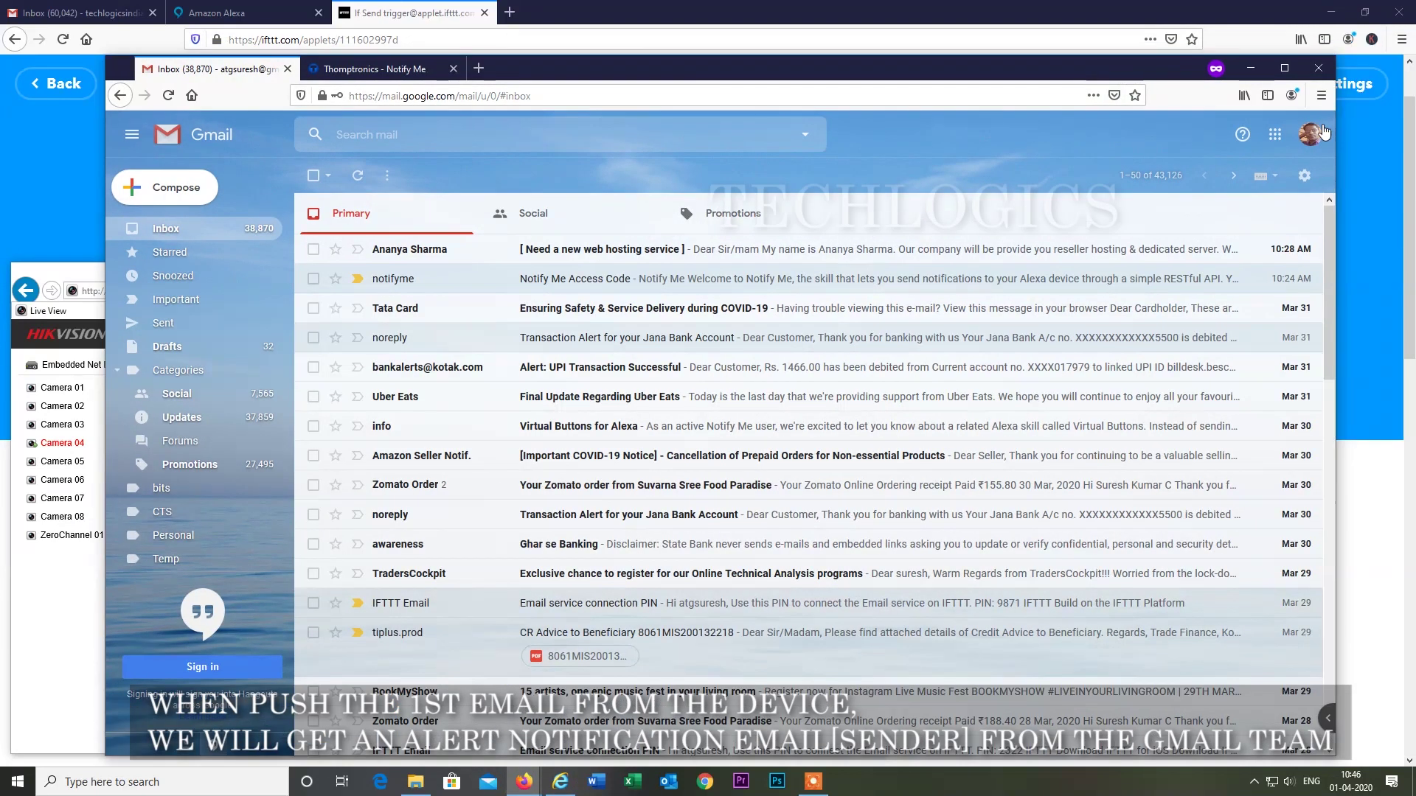
{"action": "left_click", "coordinate": [1311, 135]}
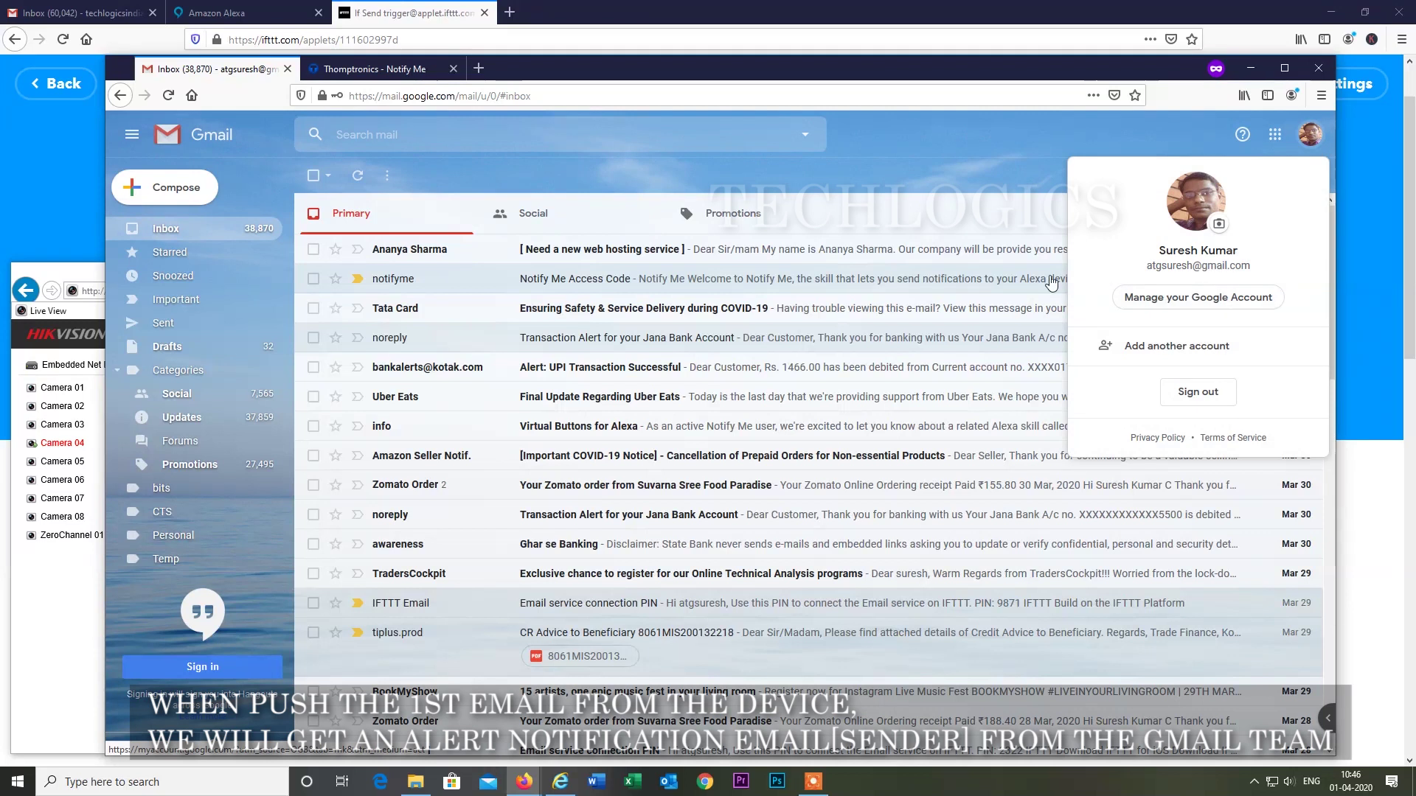
{"action": "left_click", "coordinate": [192, 229]}
{"action": "left_click_drag", "start_coordinate": [744, 71], "coordinate": [1365, 61]}
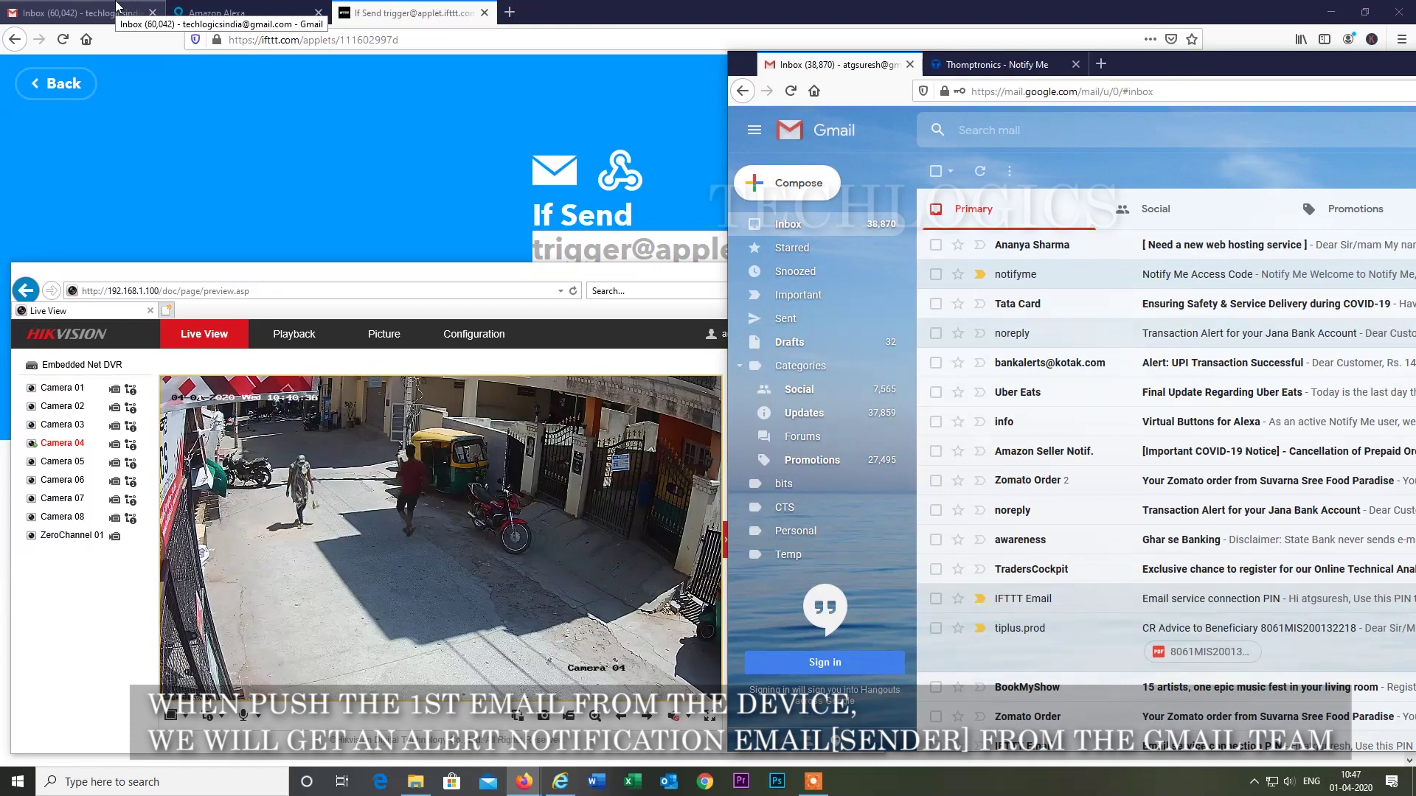
Bring the other Gmail inbox forward, check its account, and arrange it beside the camera view window.
{"action": "left_click", "coordinate": [115, 6]}
{"action": "left_click_drag", "start_coordinate": [631, 8], "coordinate": [708, 28]}
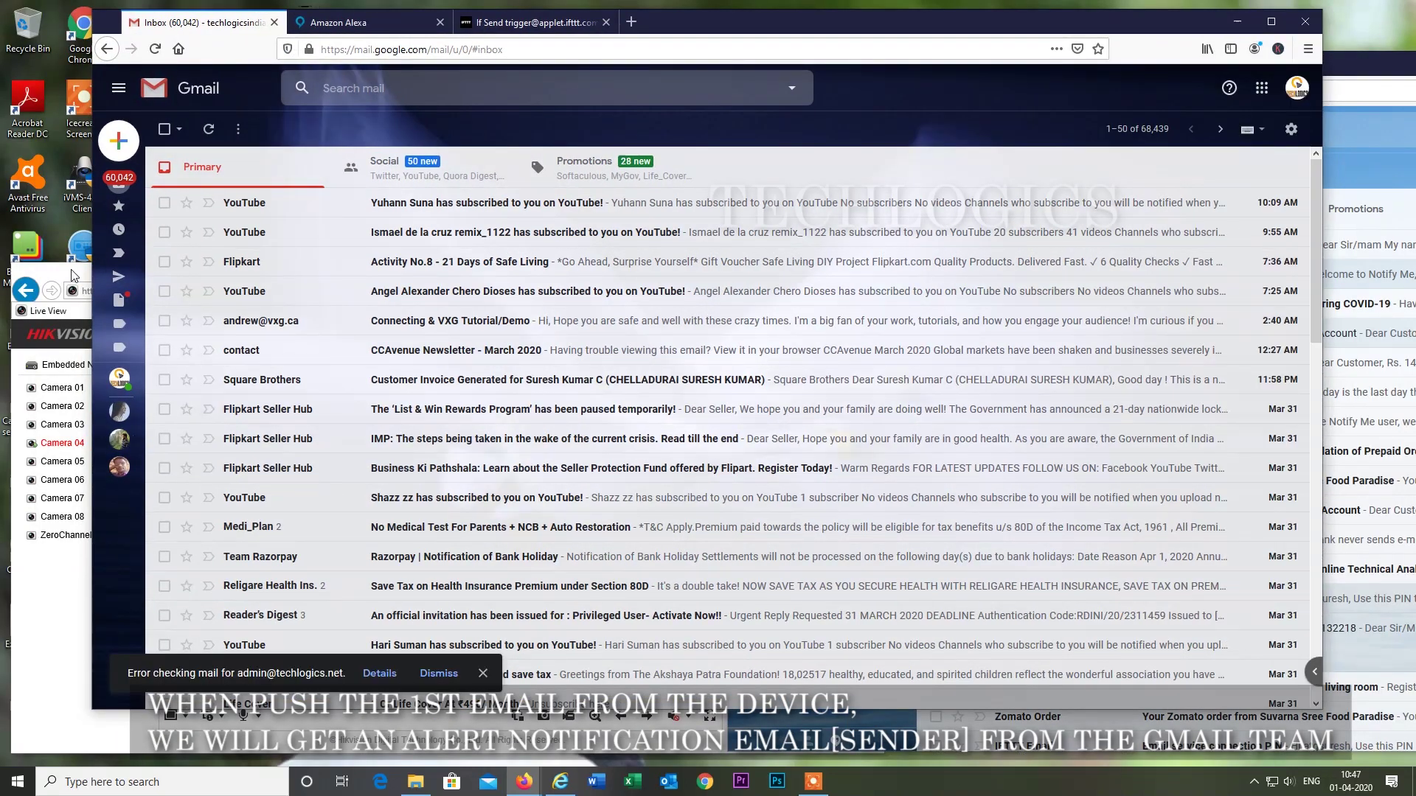
{"action": "key", "text": "alt+Tab"}
{"action": "left_click", "coordinate": [1296, 88]}
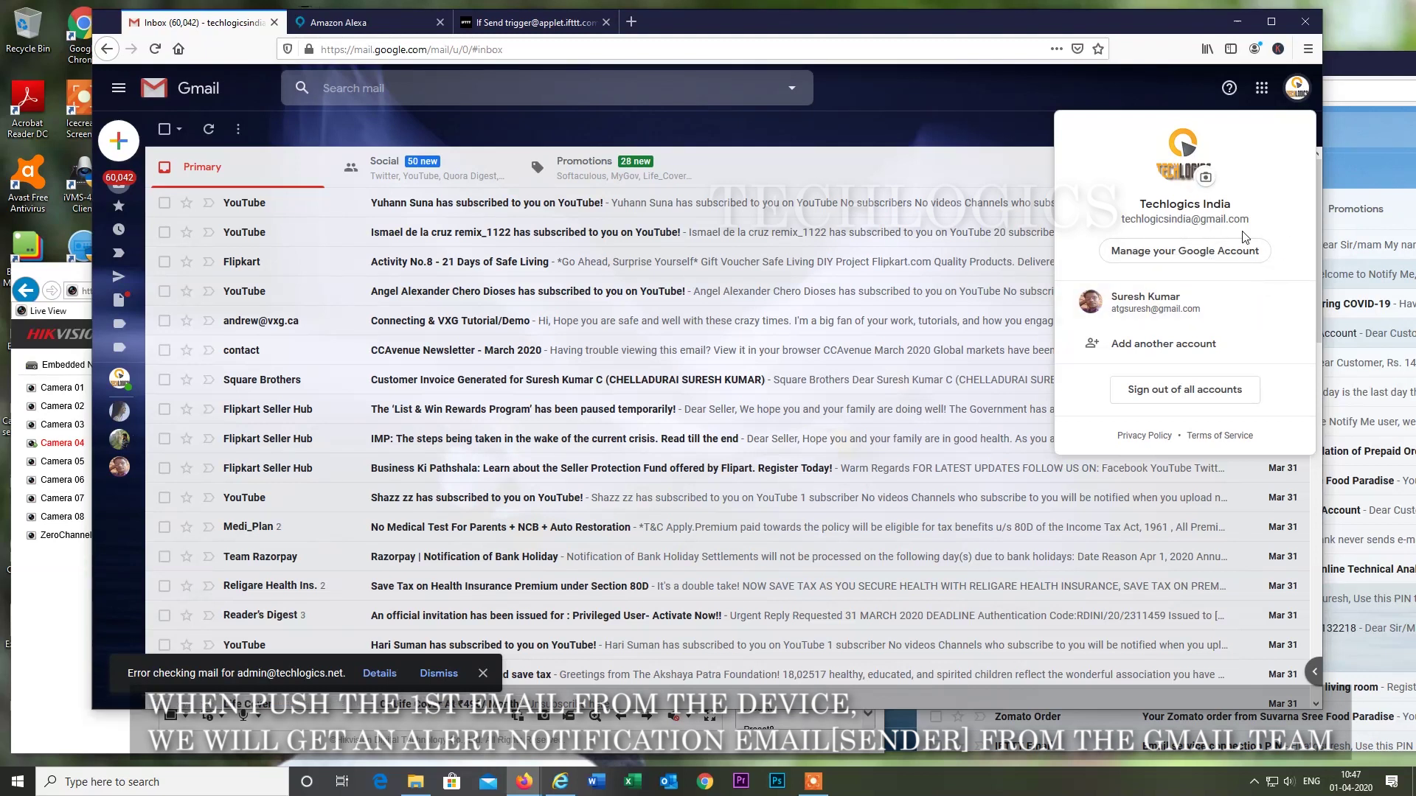
{"action": "left_click", "coordinate": [85, 269]}
{"action": "left_click_drag", "start_coordinate": [867, 16], "coordinate": [829, 11]}
{"action": "left_click", "coordinate": [46, 272]}
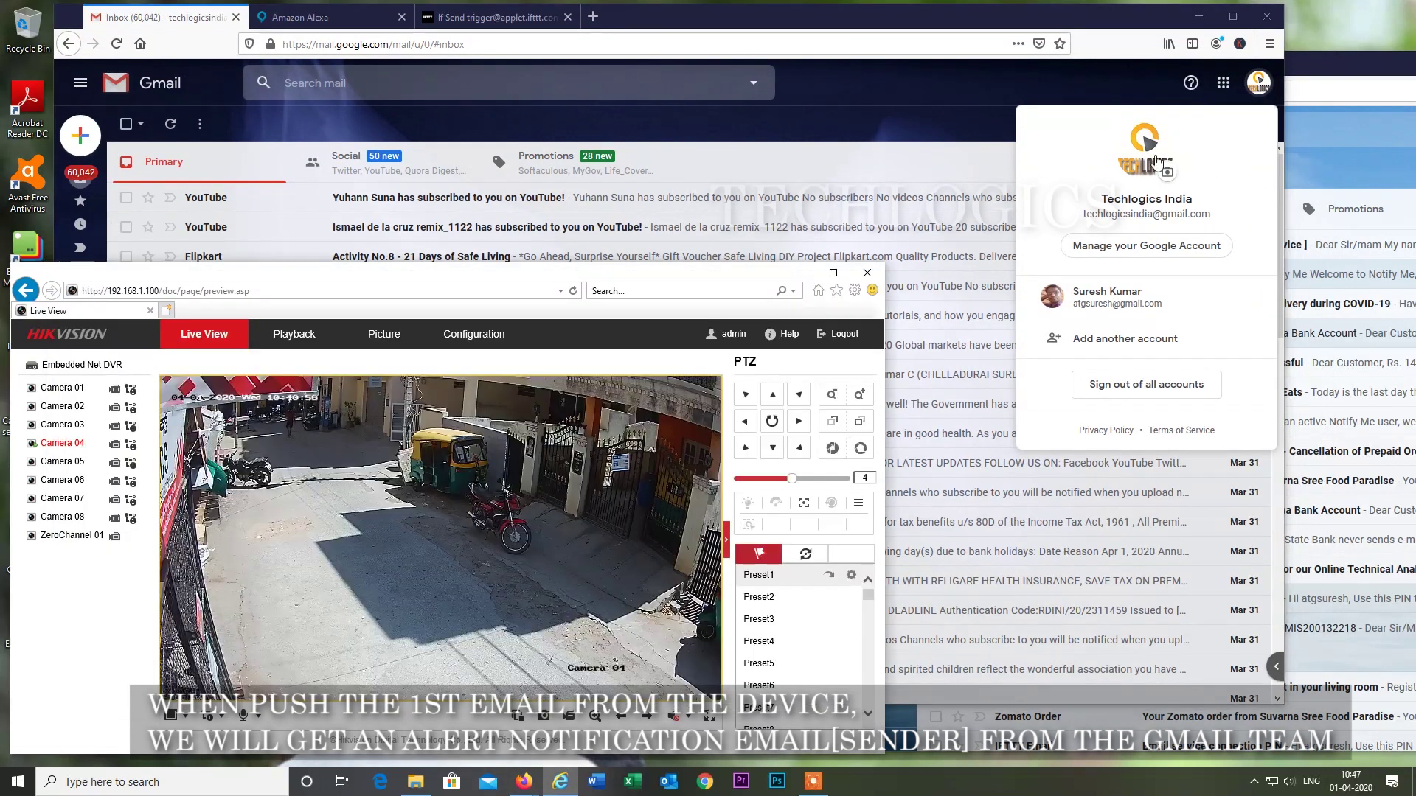
Spread the sending account's Gmail inbox across the screen and confirm which account it is.
{"action": "left_click", "coordinate": [1353, 59]}
{"action": "left_click_drag", "start_coordinate": [1154, 65], "coordinate": [1116, 129]}
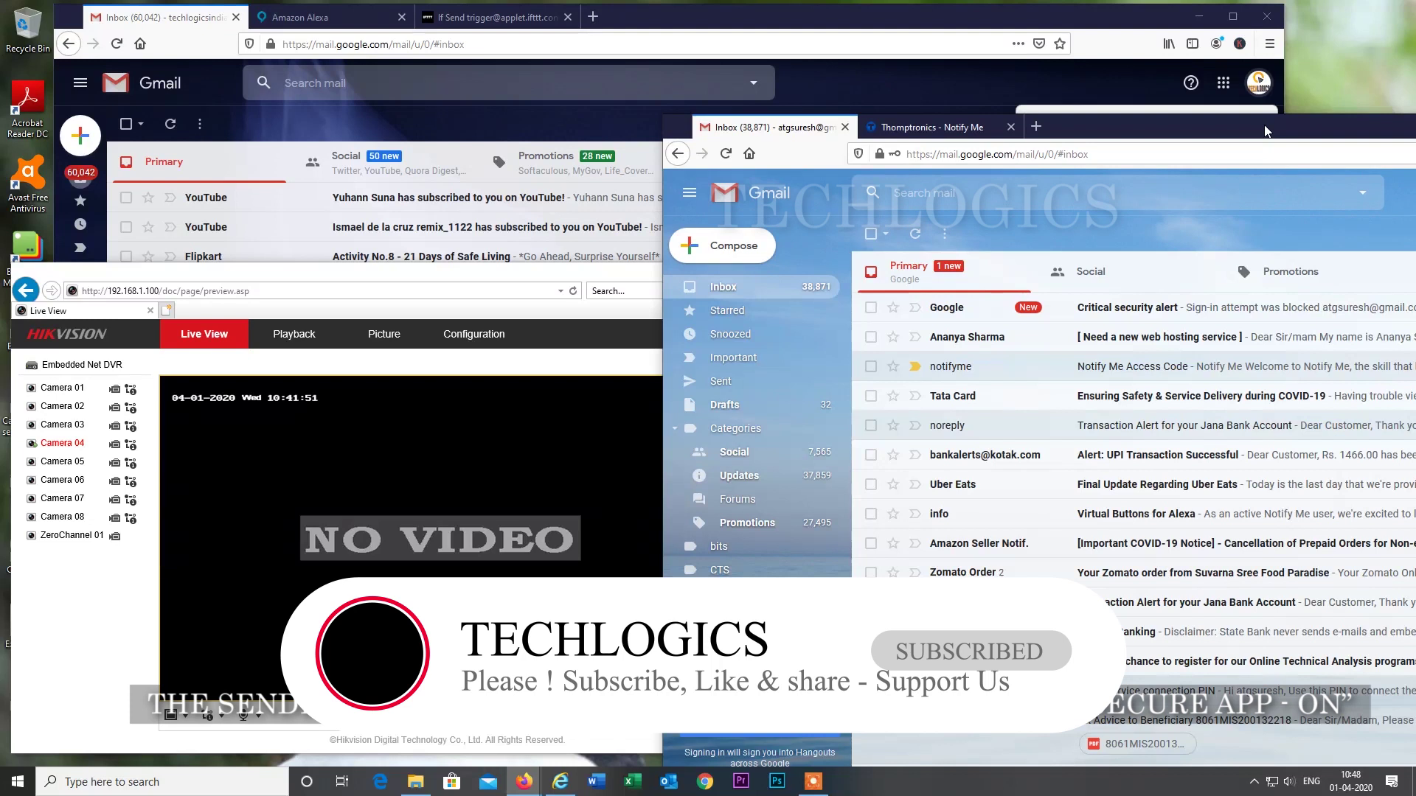
{"action": "left_click_drag", "start_coordinate": [1264, 132], "coordinate": [682, 127]}
{"action": "left_click", "coordinate": [1284, 188]}
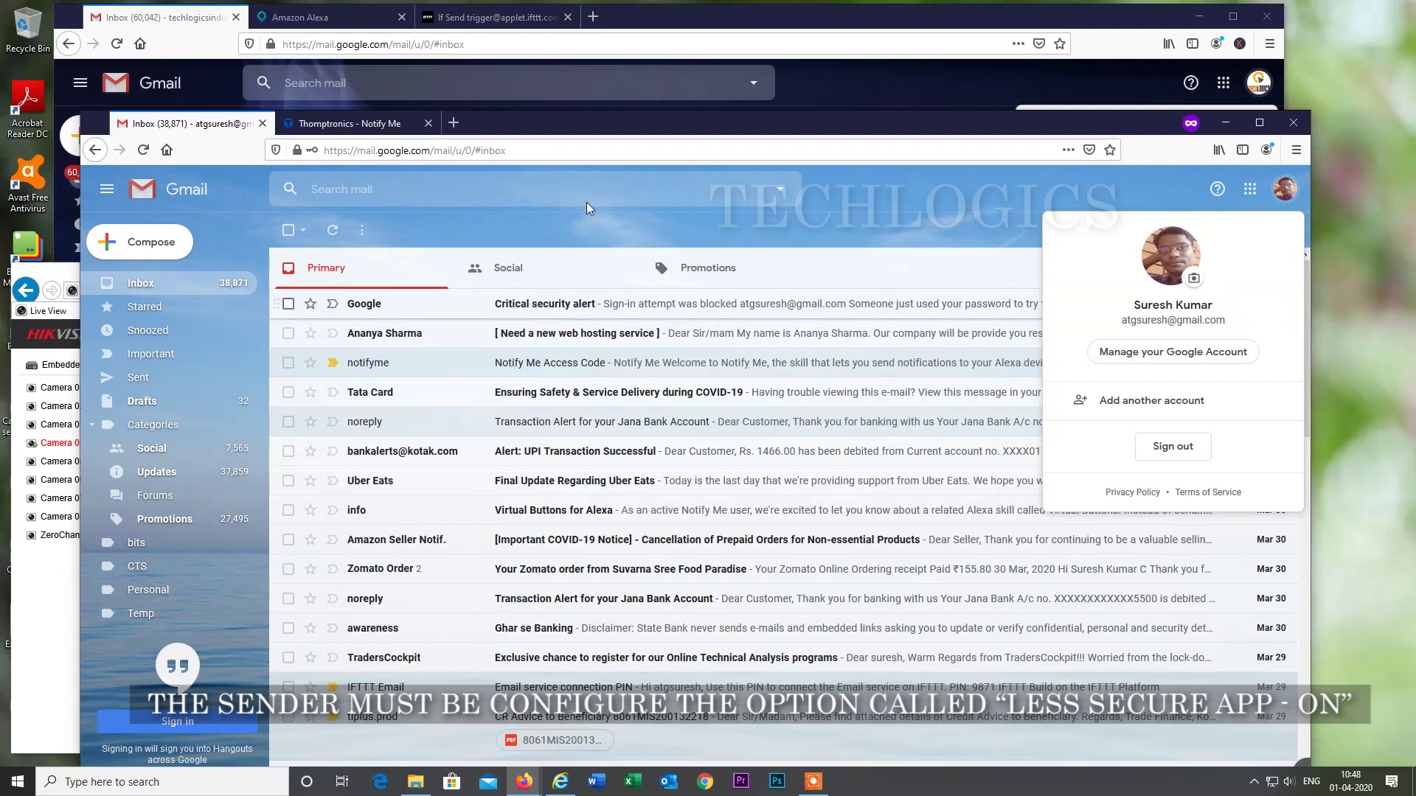
Open Google's Critical security alert email and reposition the message window.
{"action": "left_click", "coordinate": [556, 308]}
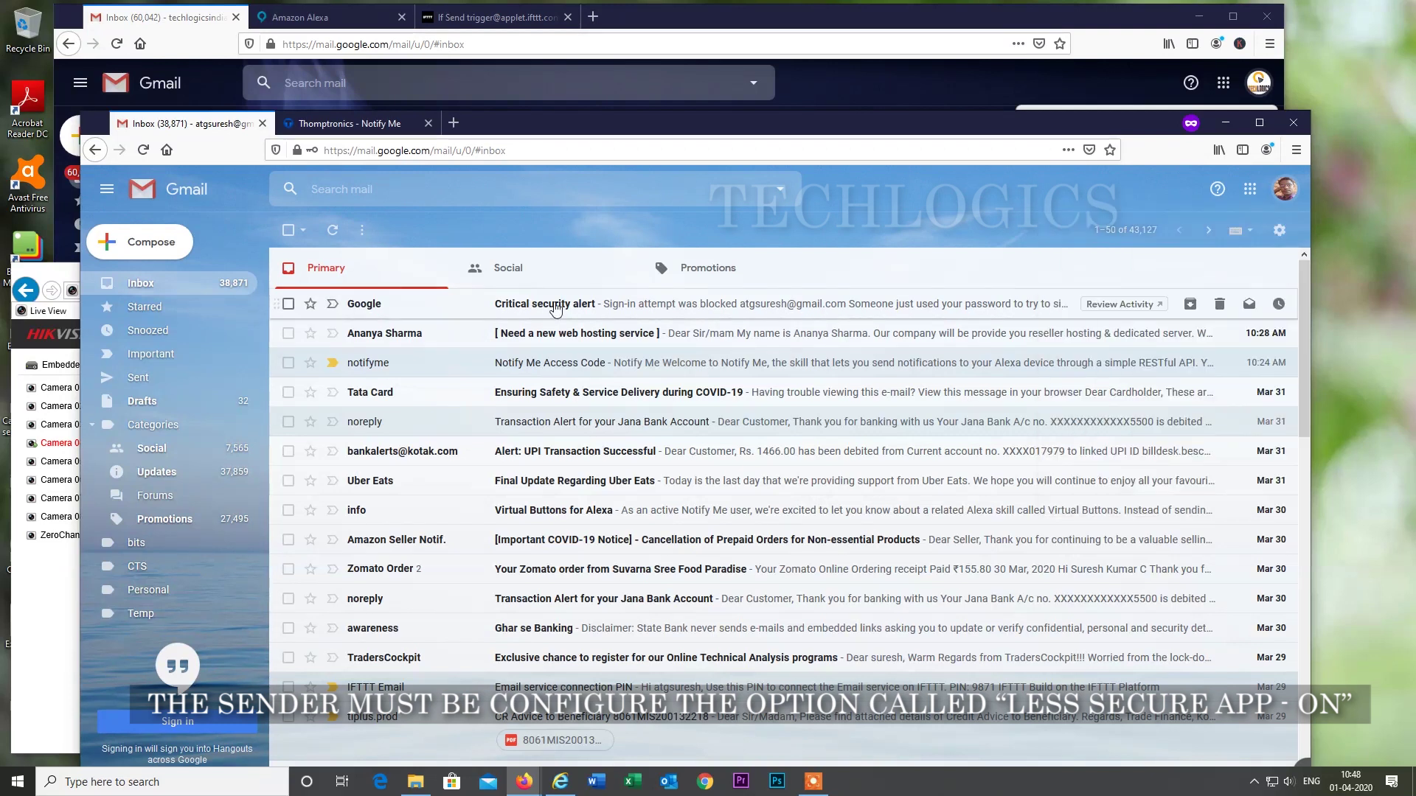
{"action": "left_click", "coordinate": [555, 308]}
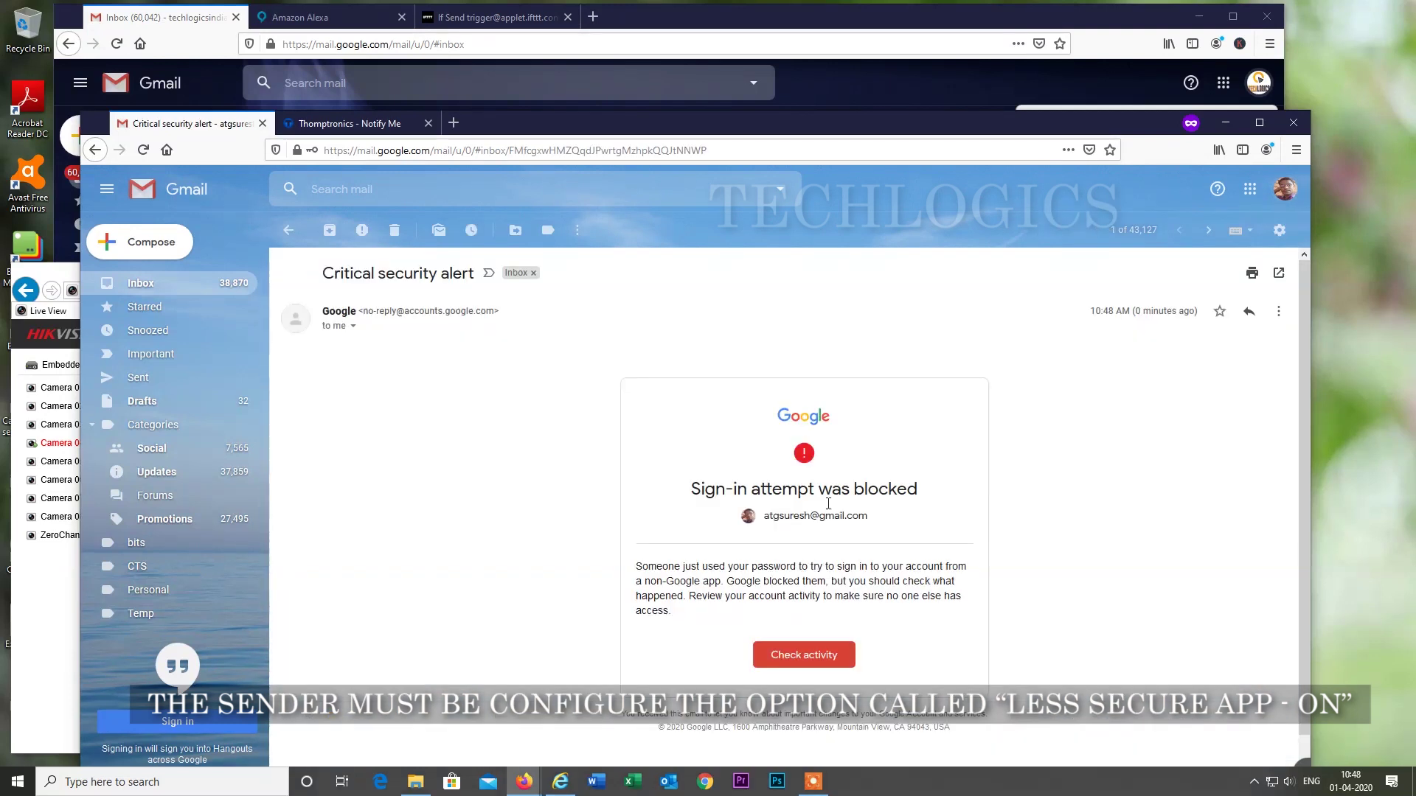
{"action": "left_click_drag", "start_coordinate": [854, 127], "coordinate": [831, 38]}
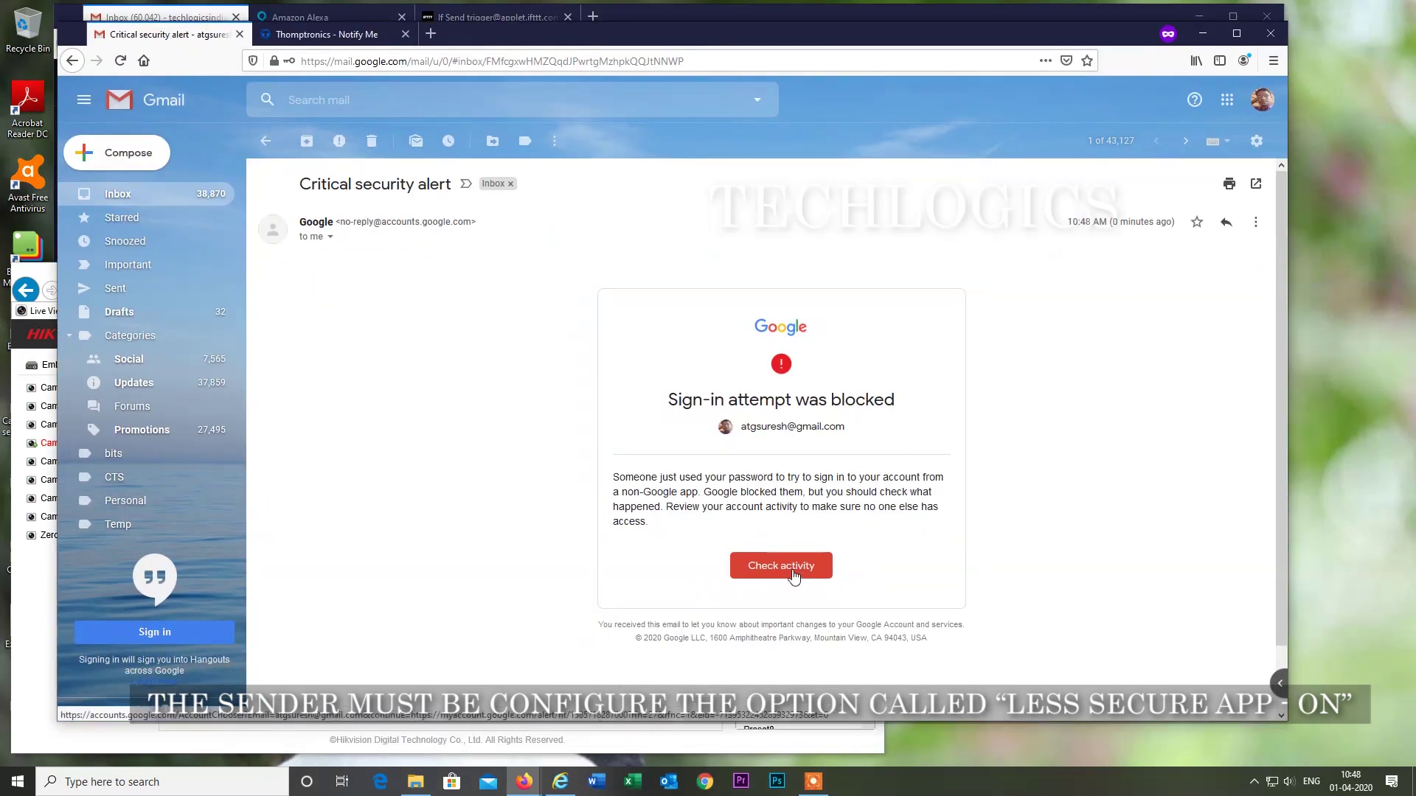
Confirm the blocked sign-in was yours and open the Less secure apps help article's 'is on' section.
{"action": "left_click", "coordinate": [792, 568]}
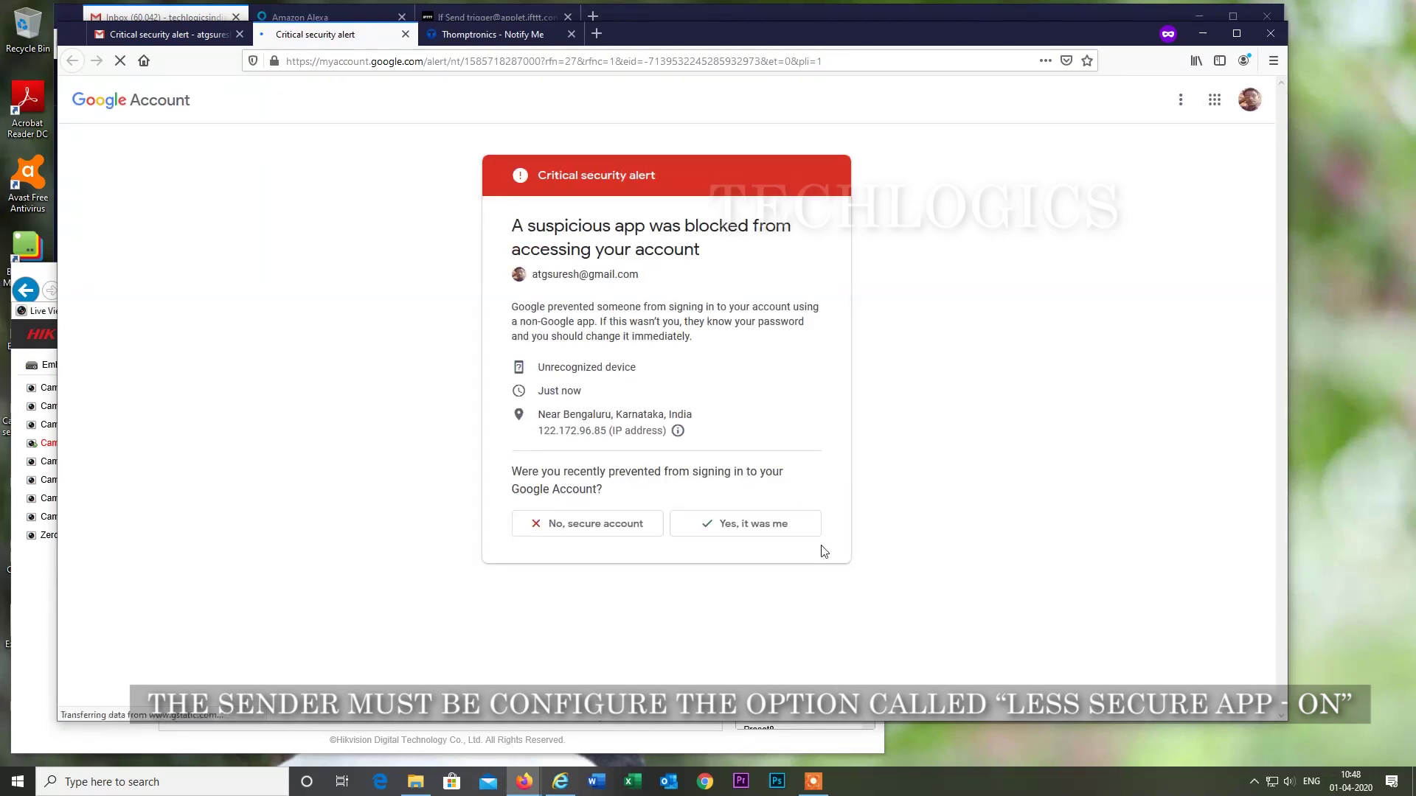
{"action": "left_click", "coordinate": [782, 539]}
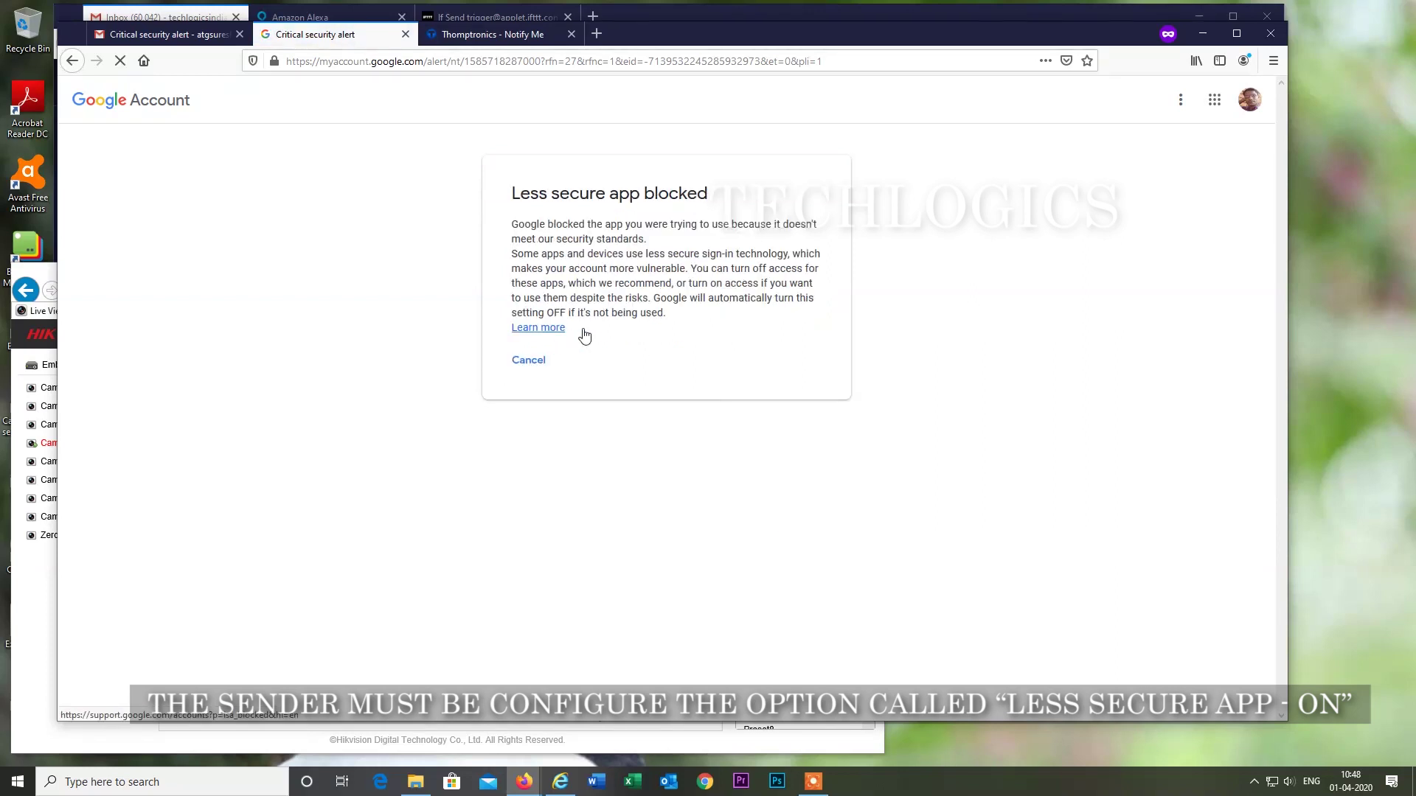
{"action": "left_click", "coordinate": [534, 329]}
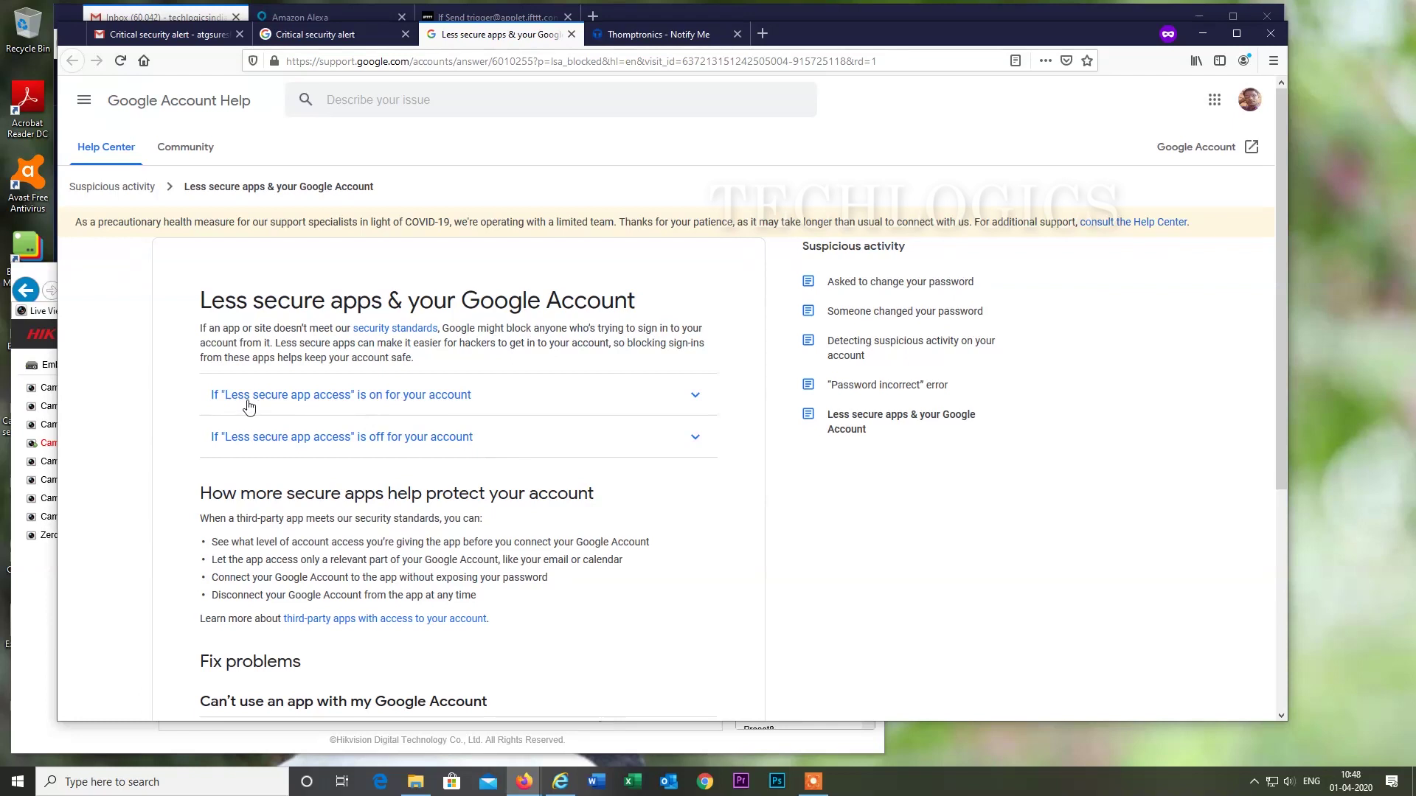
{"action": "left_click", "coordinate": [441, 396]}
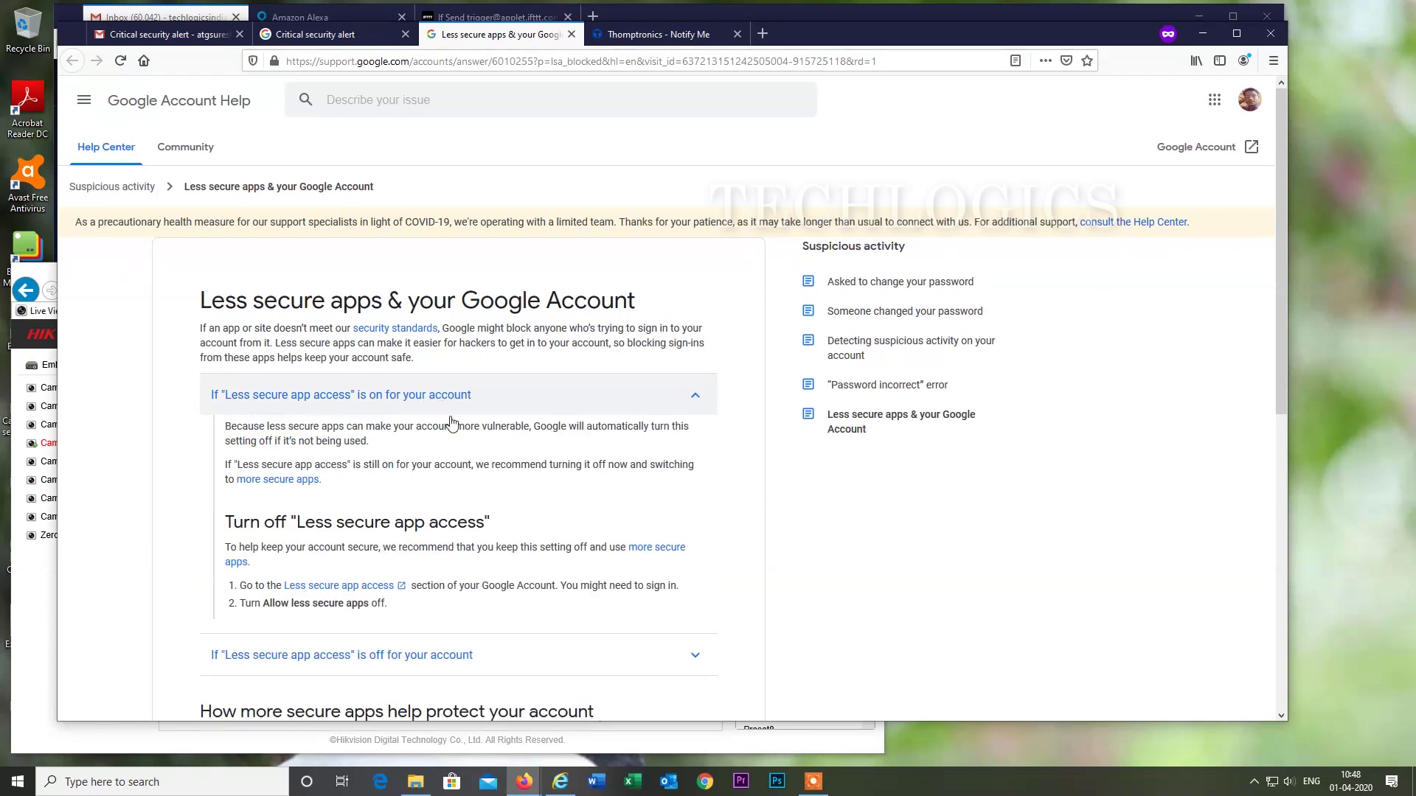
Switch Allow less secure apps to ON on the Less secure app access page.
{"action": "left_click", "coordinate": [343, 586]}
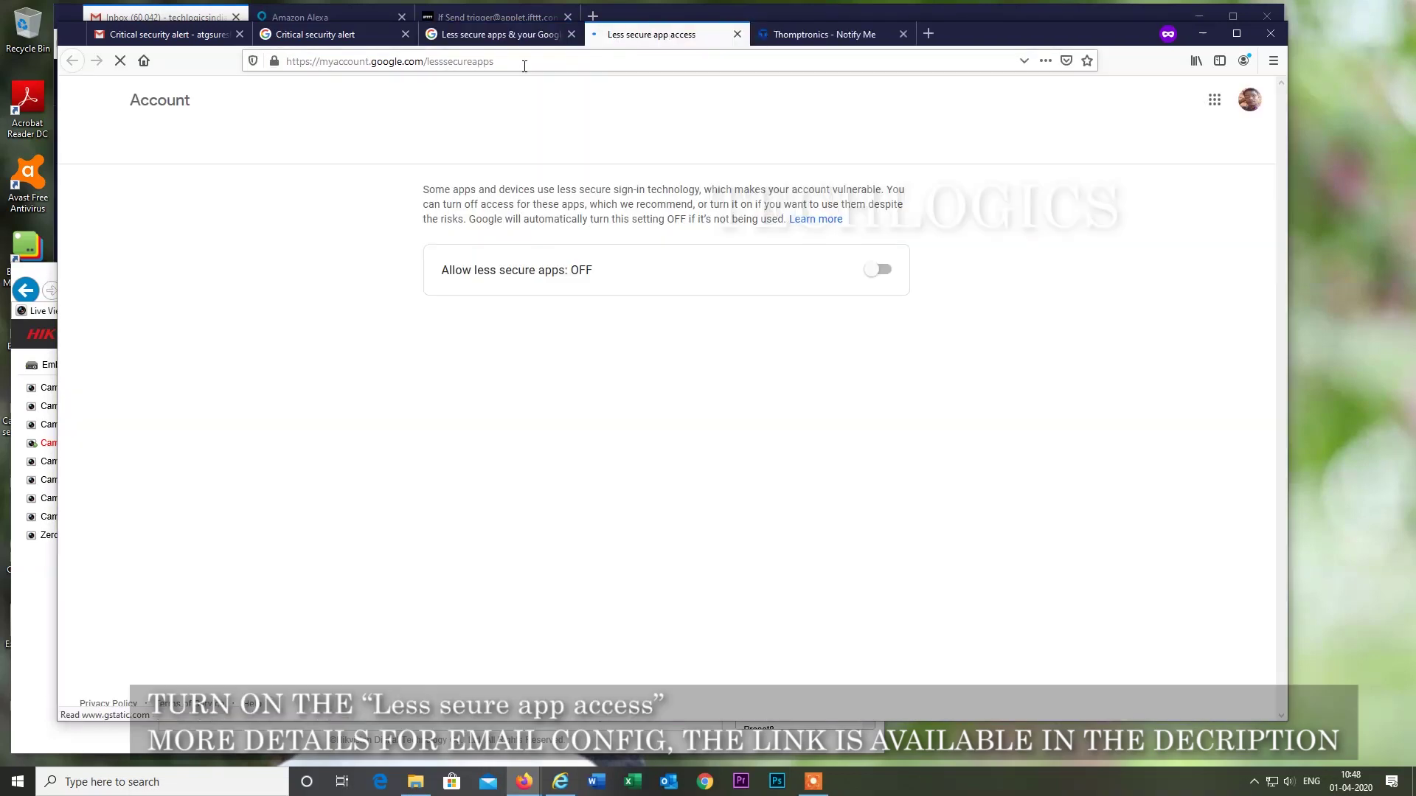
{"action": "left_click", "coordinate": [361, 62]}
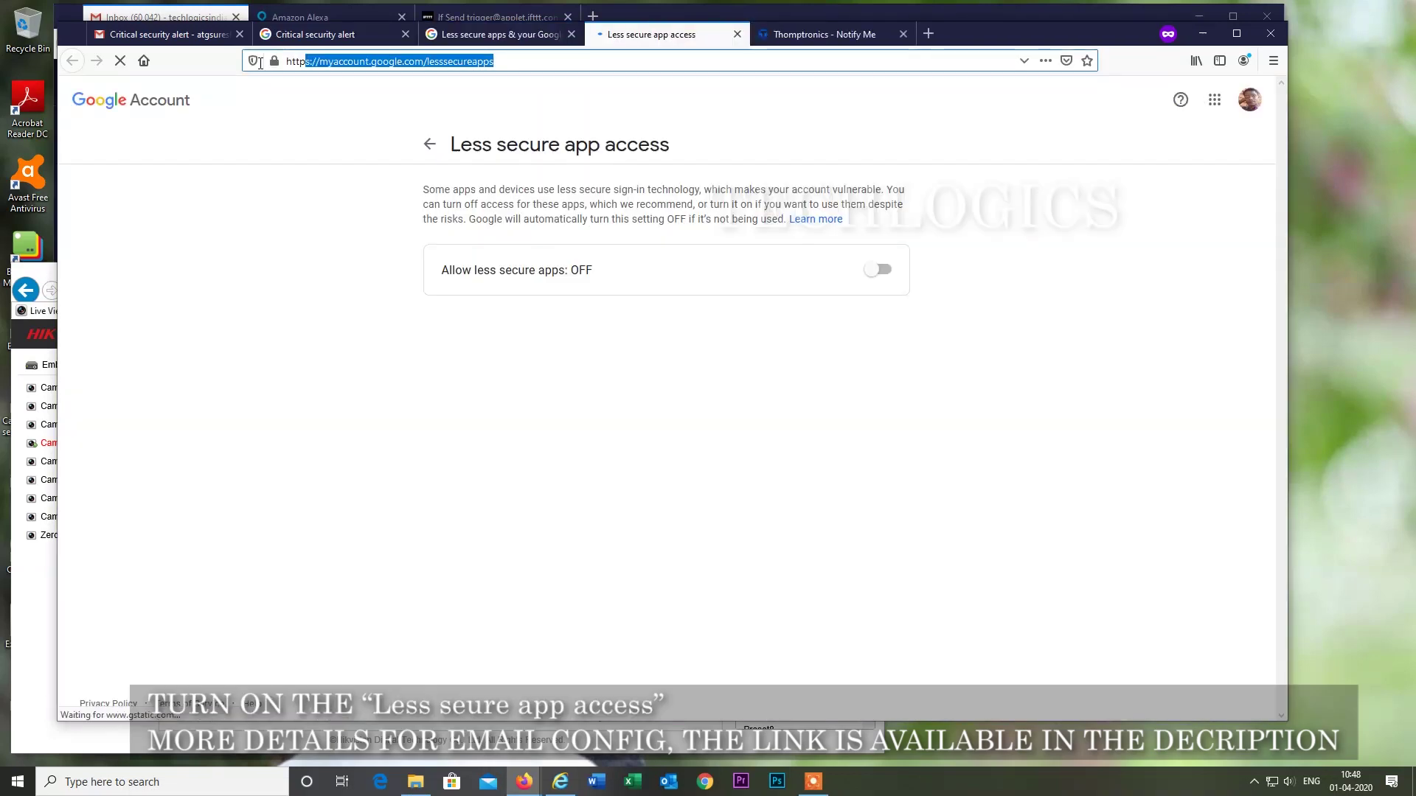
{"action": "left_click", "coordinate": [885, 270]}
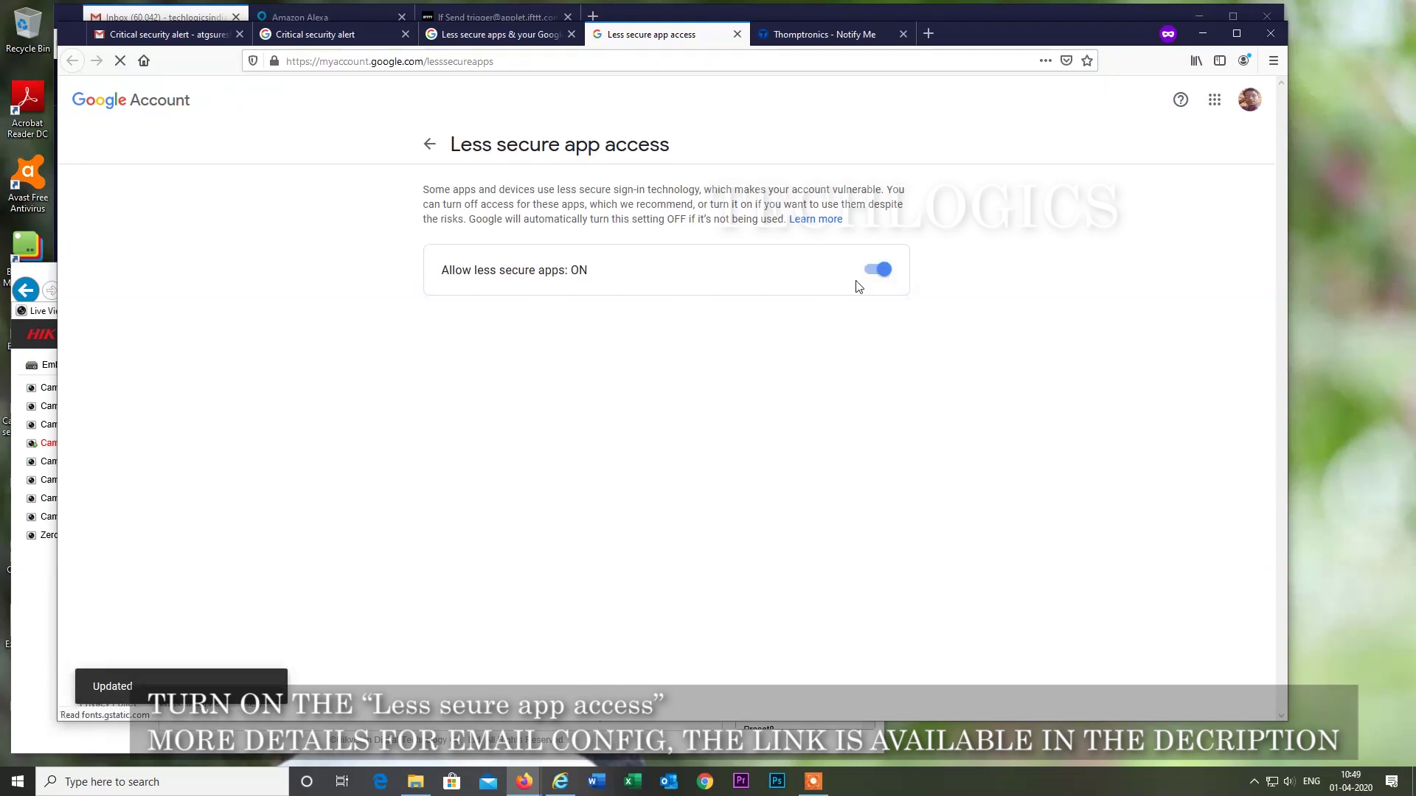